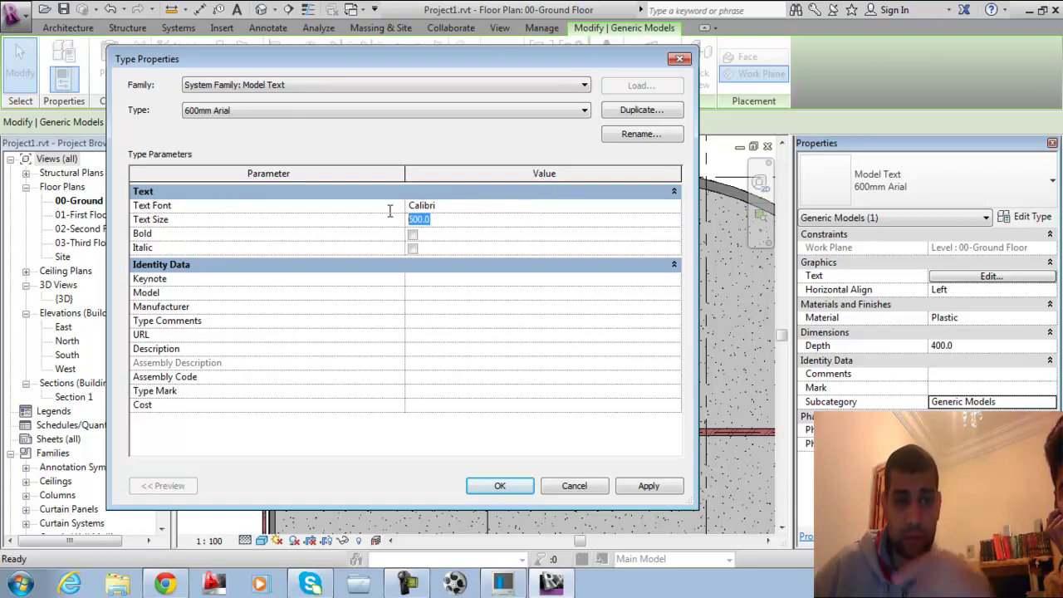
Set the selected model text type's text size to 1000 and make it bold, then deselect the text.
type("1000")
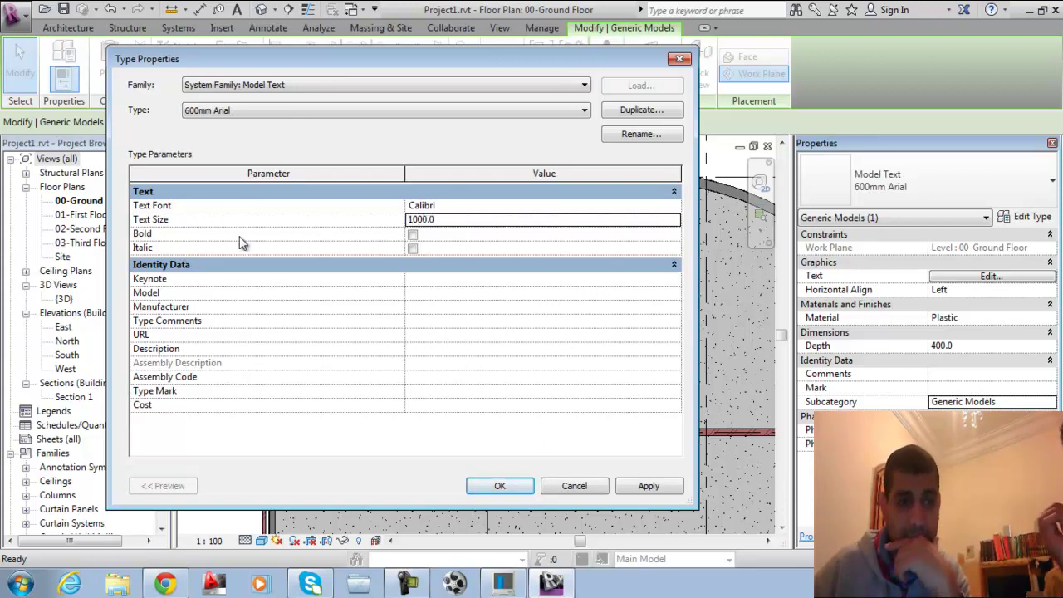
left_click(413, 234)
left_click(502, 485)
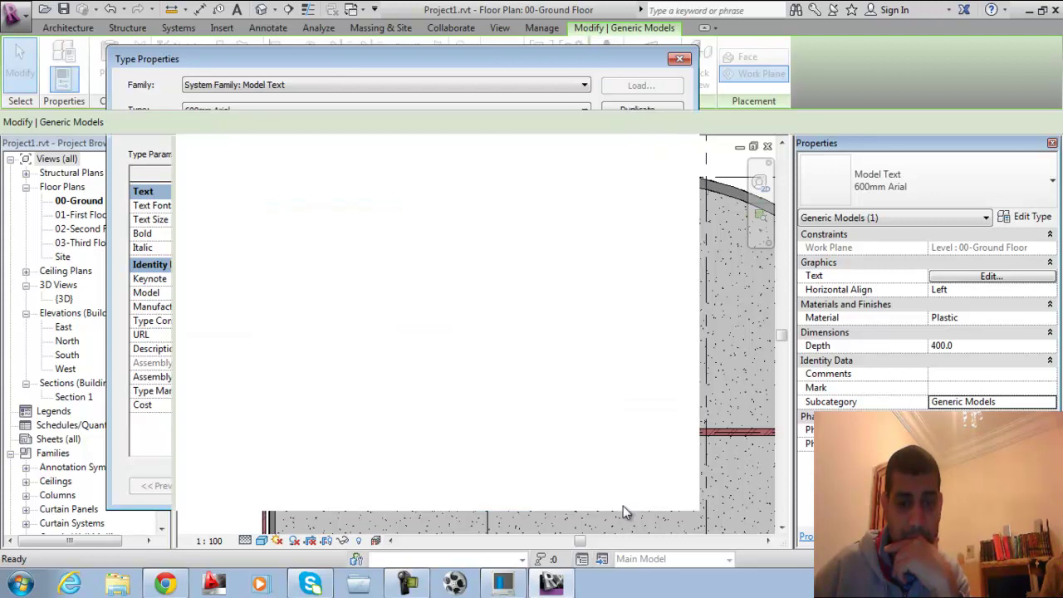
scroll(555, 306, "down", 2)
left_click(600, 357)
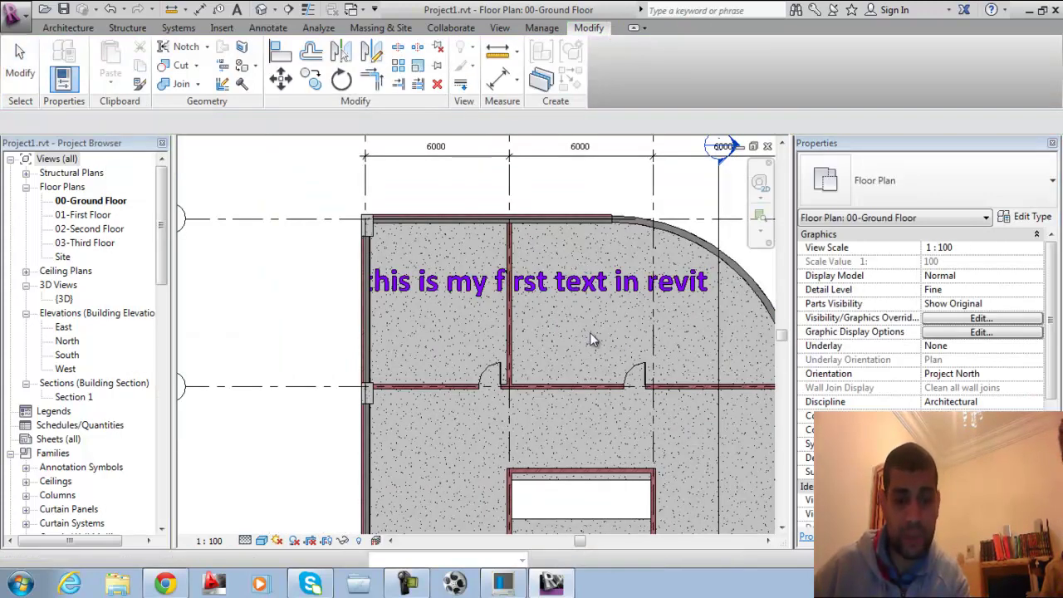
Move the model text out of the upper rooms into the open corridor between grids C and B.
key("m")
key("v")
left_click(581, 291)
key("Return")
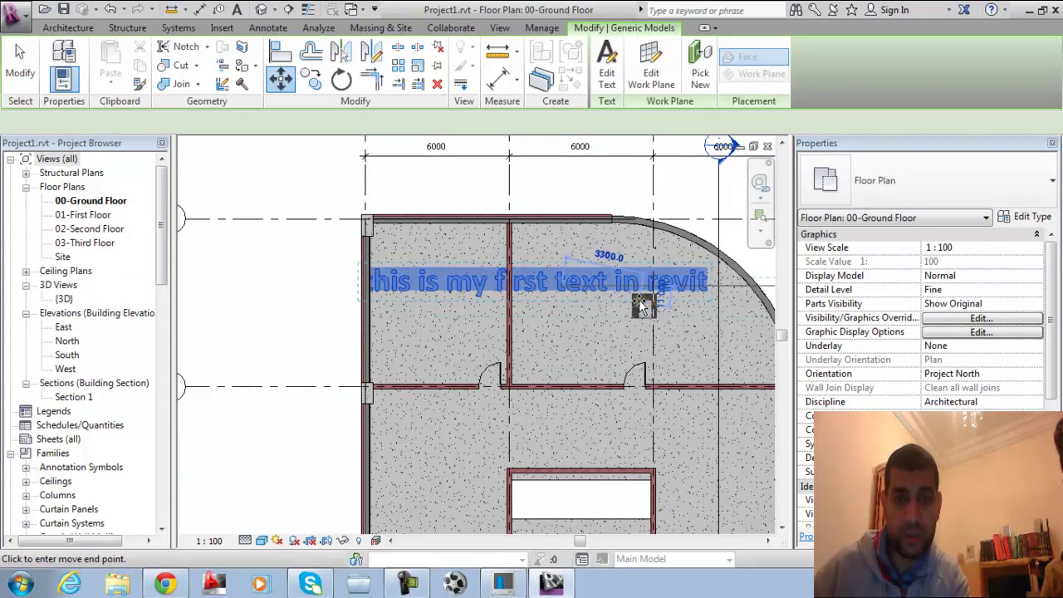
left_click(655, 305)
left_click(621, 453)
scroll(614, 415, "down", 2)
middle_click_drag(609, 415, 610, 343)
key("Escape")
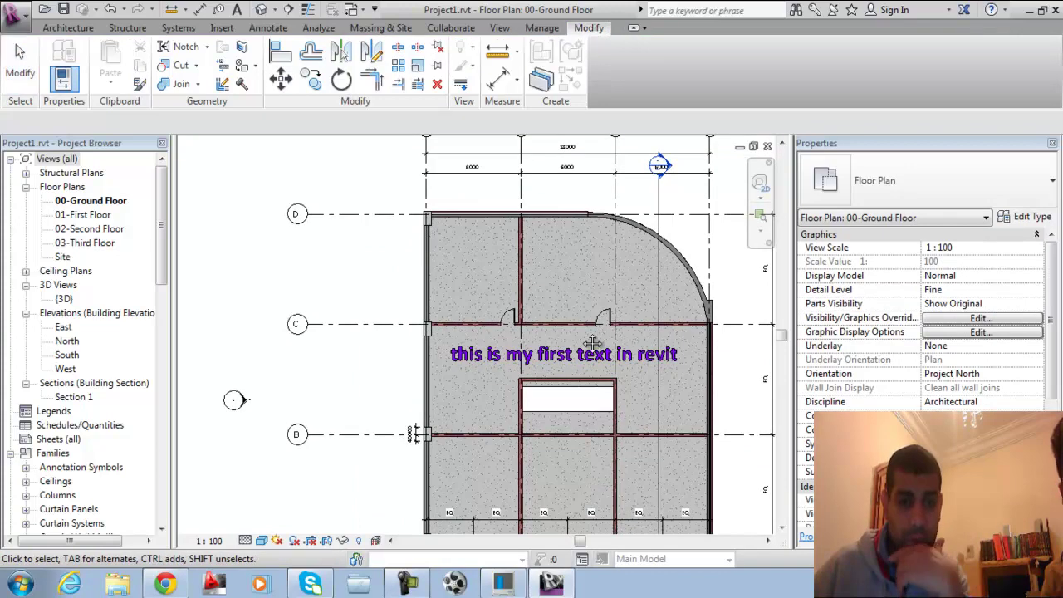
Open the 3D view and lower the section box's top face to cut through the third floor.
middle_click_drag(492, 438, 479, 343)
double_click(64, 298)
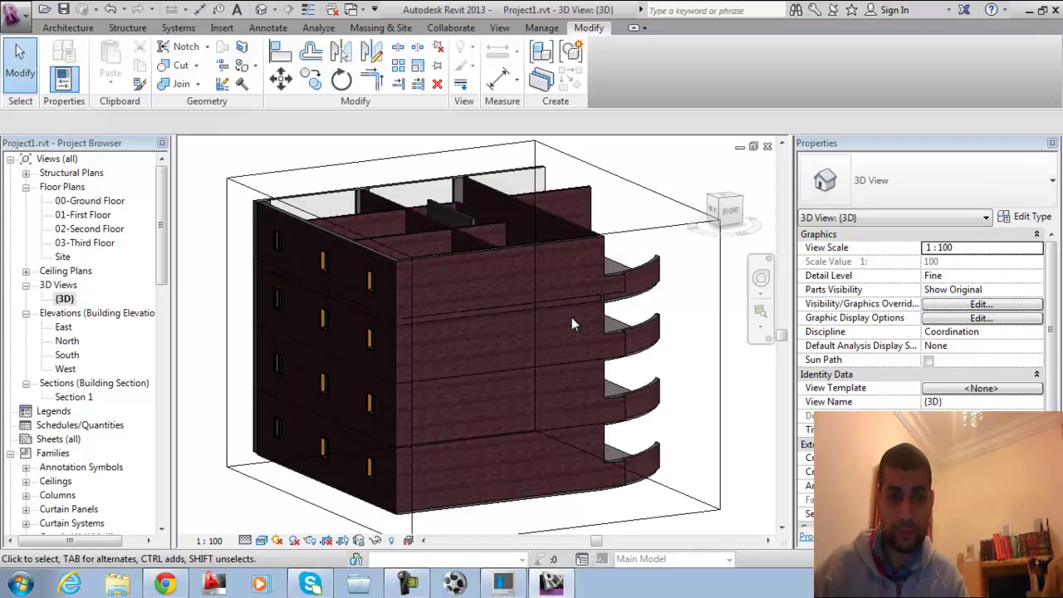
middle_click_drag(577, 324, 316, 349, "shift")
left_click(296, 267)
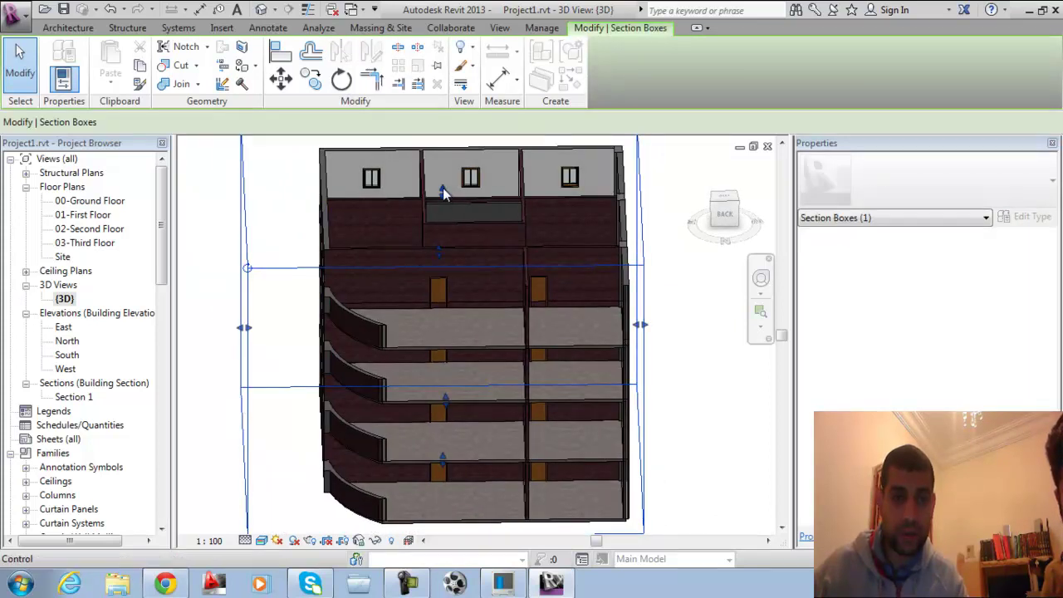
mouse_move(442, 191)
middle_mouse_down("shift")
mouse_move(420, 258)
mouse_move(434, 175)
middle_mouse_up("shift")
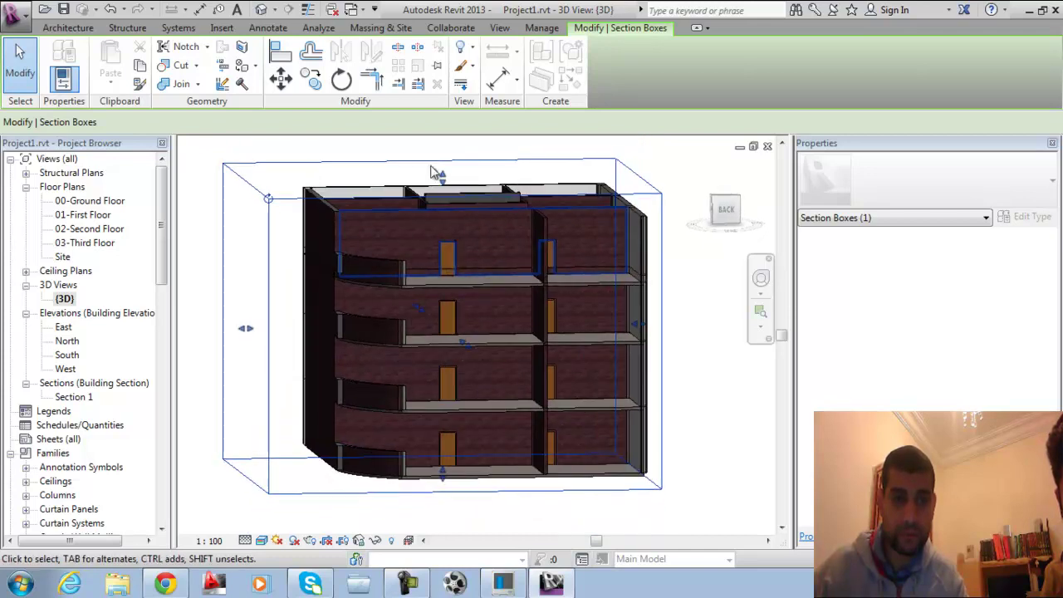
key("Escape")
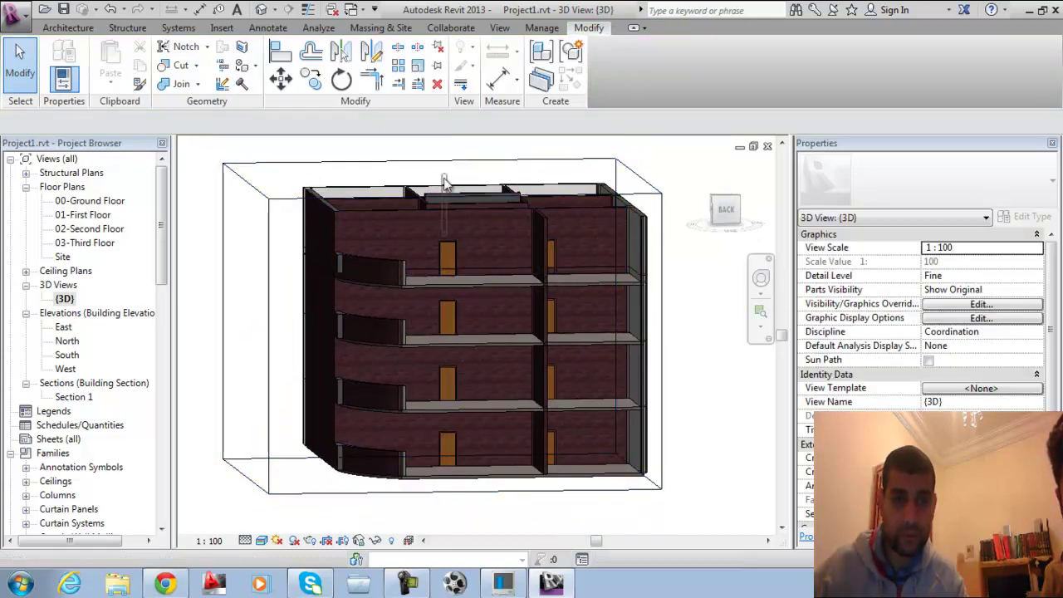
left_click(386, 169)
left_click_drag(442, 174, 463, 264)
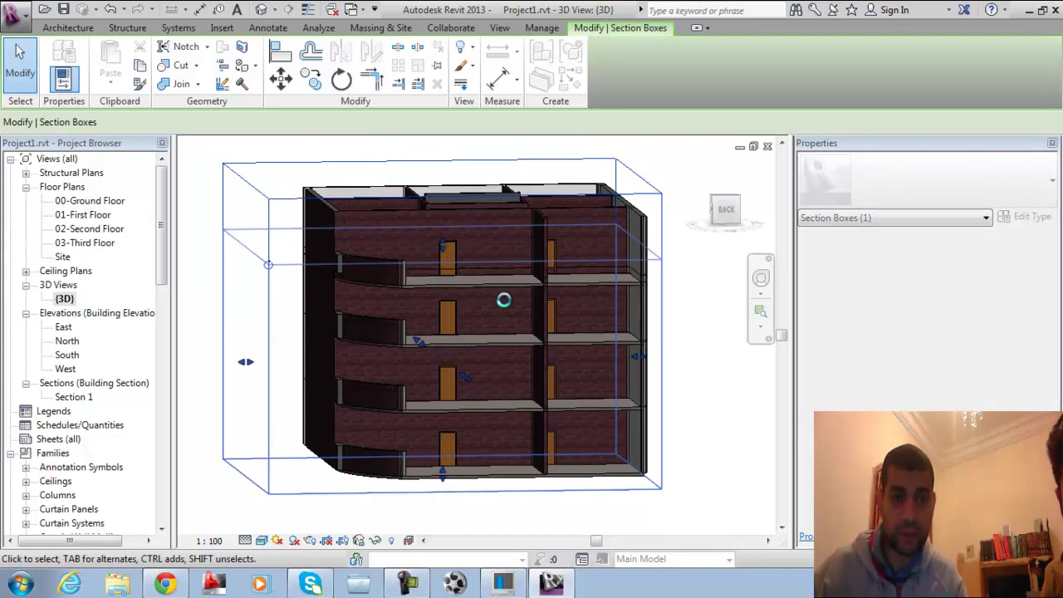
Lower the section box's top face further to cut through the ground floor and expose the model text inside.
middle_click_drag(501, 304, 527, 313, "shift")
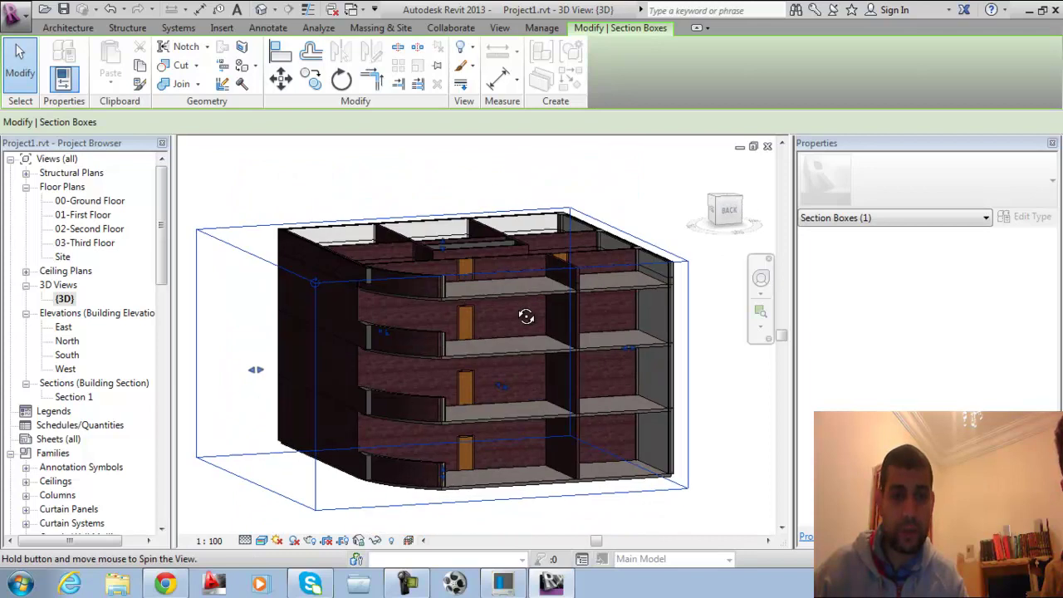
left_click_drag(445, 246, 467, 425)
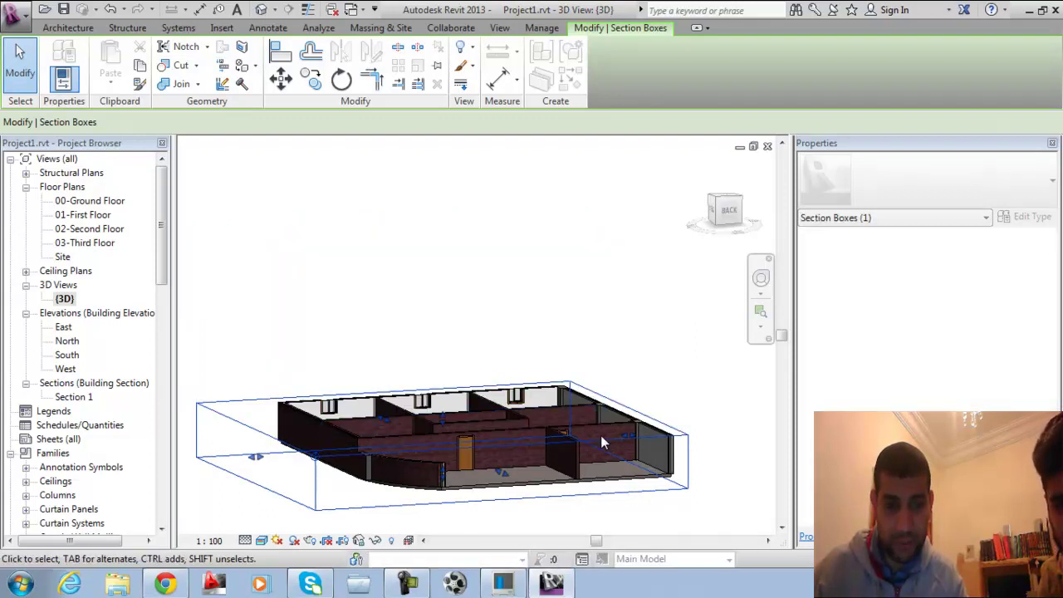
middle_click_drag(500, 416, 417, 374, "shift")
scroll(398, 252, "up", 5)
scroll(486, 343, "up", 3)
scroll(490, 308, "down", 3)
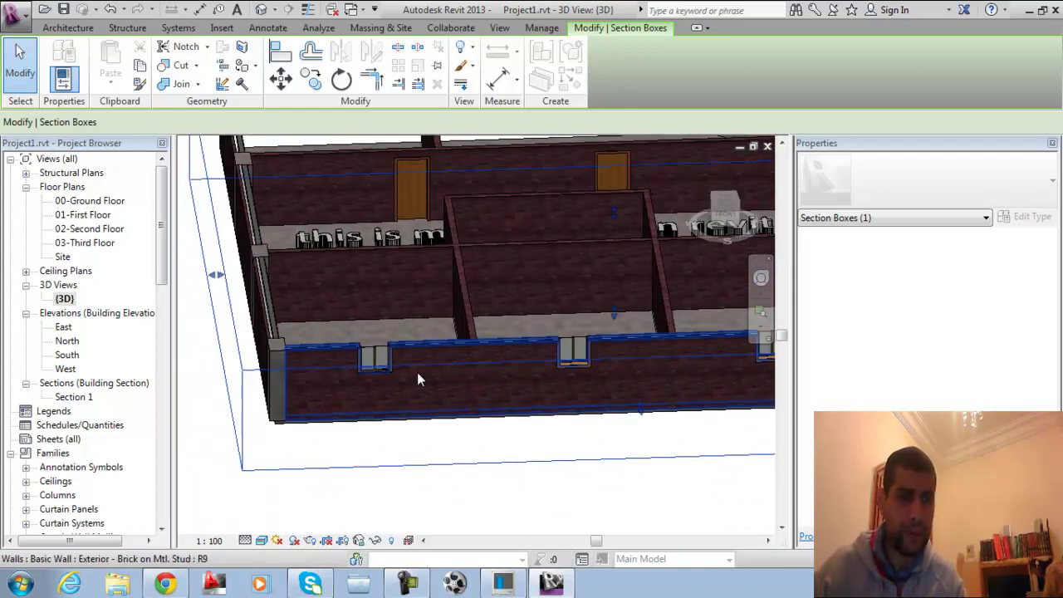
Open the South elevation and deselect the section box.
double_click(66, 354)
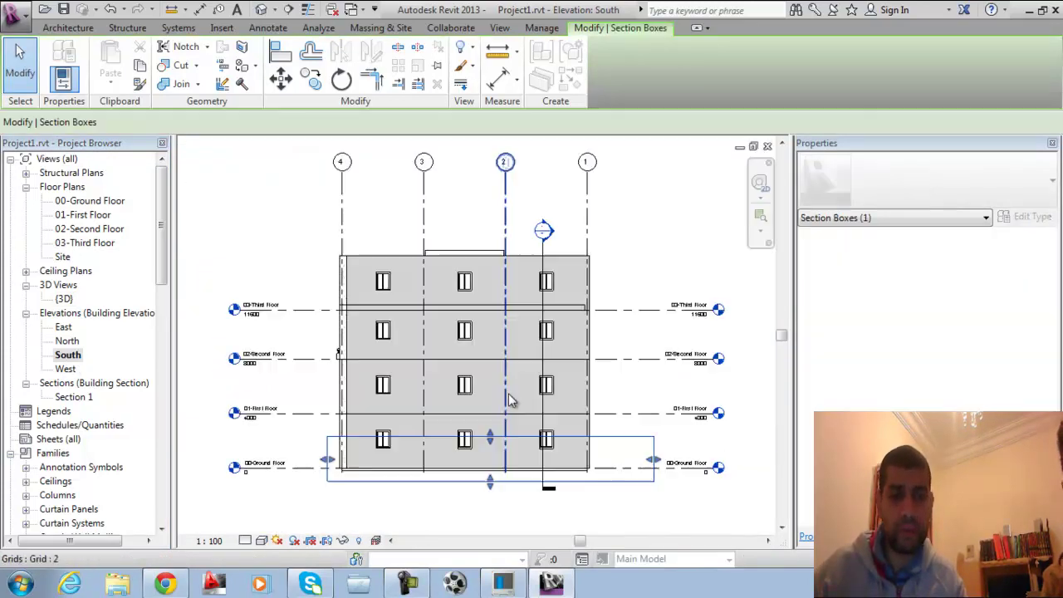
scroll(596, 420, "up", 3)
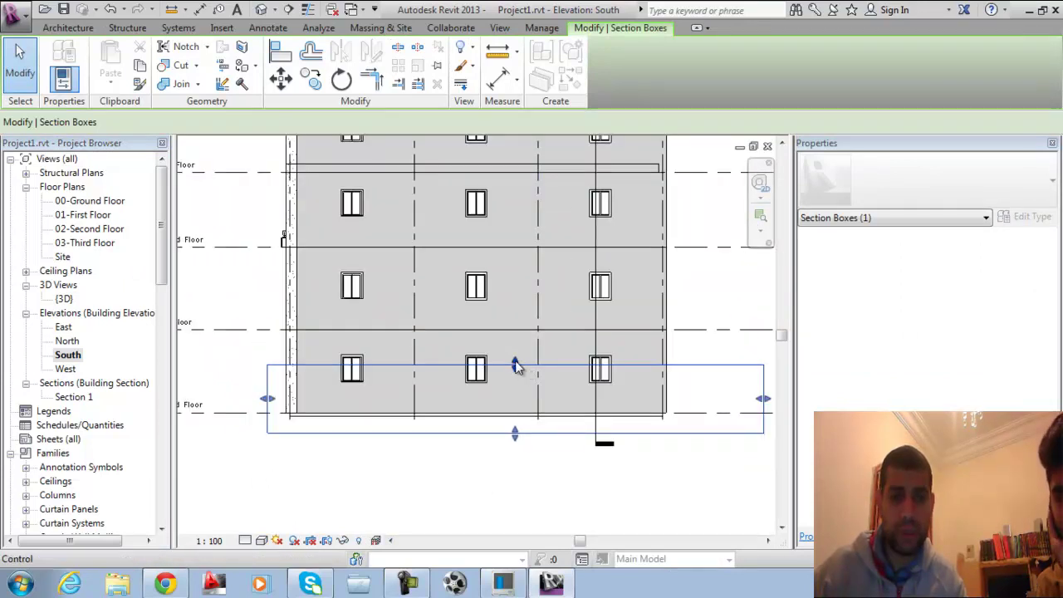
left_click(728, 313)
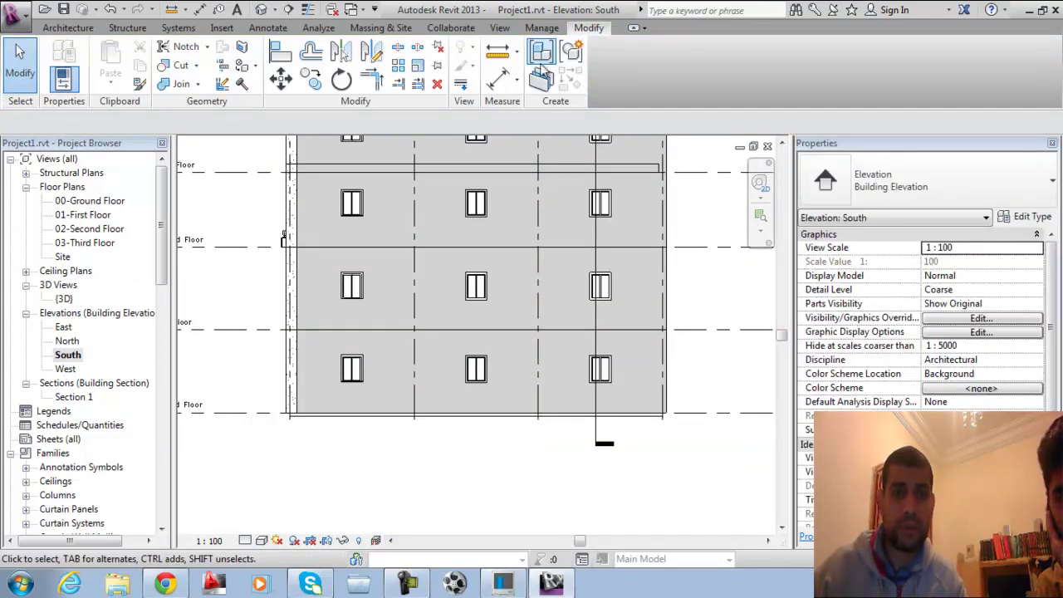
Place model text reading "Model Textis is the revit 3D text" above the ground-floor windows, using the exterior brick wall as picked work plane.
left_click(70, 28)
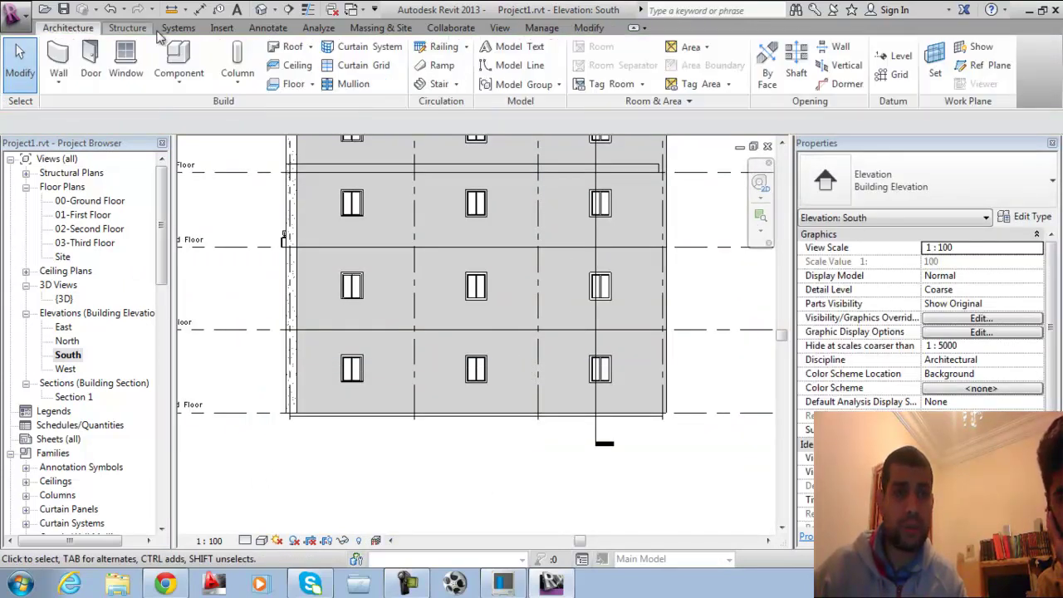
left_click(515, 50)
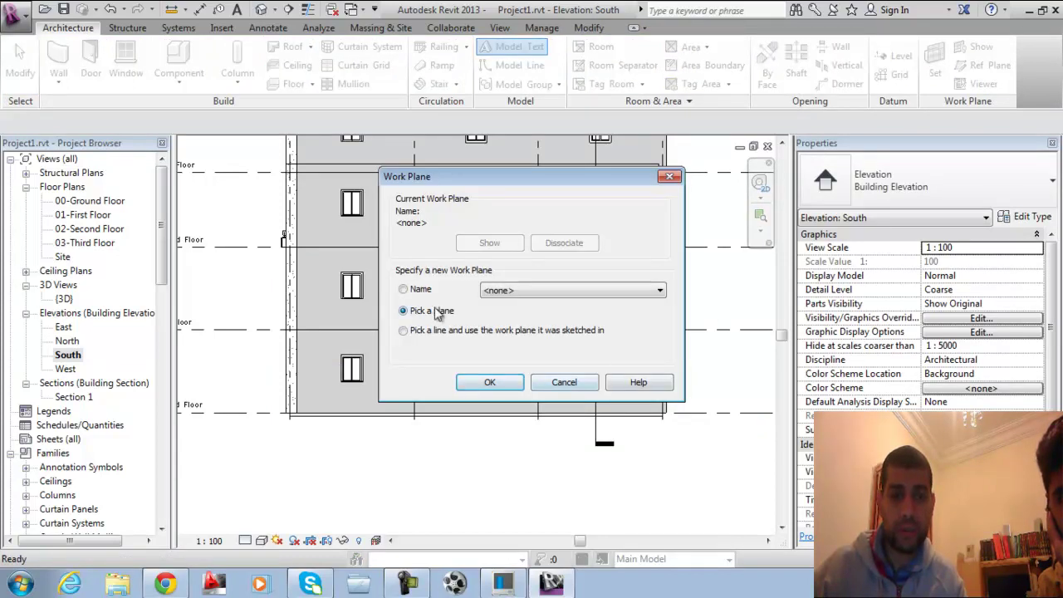
left_click(489, 382)
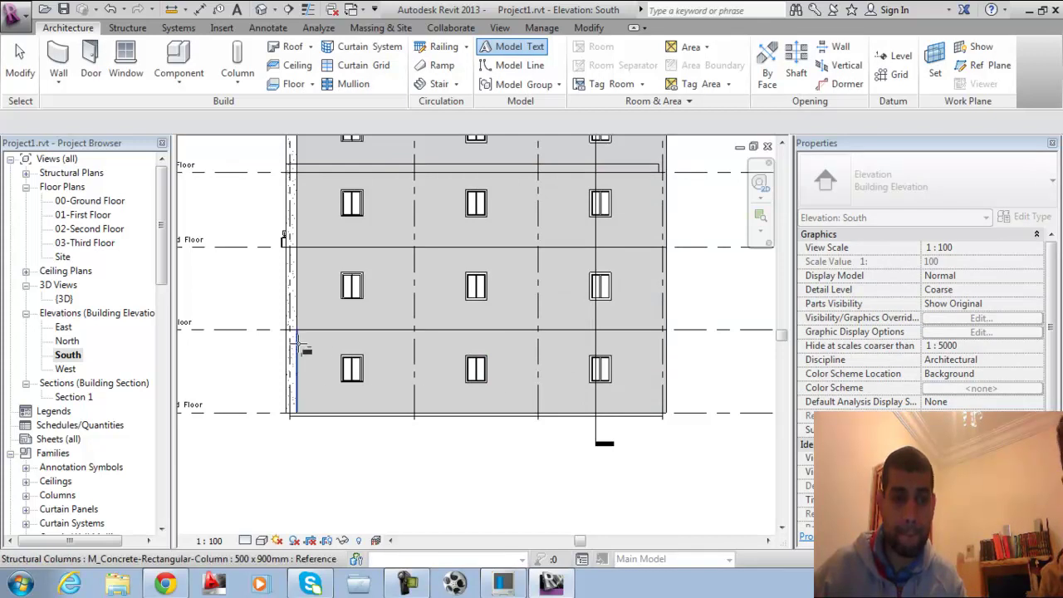
scroll(301, 345, "up", 3)
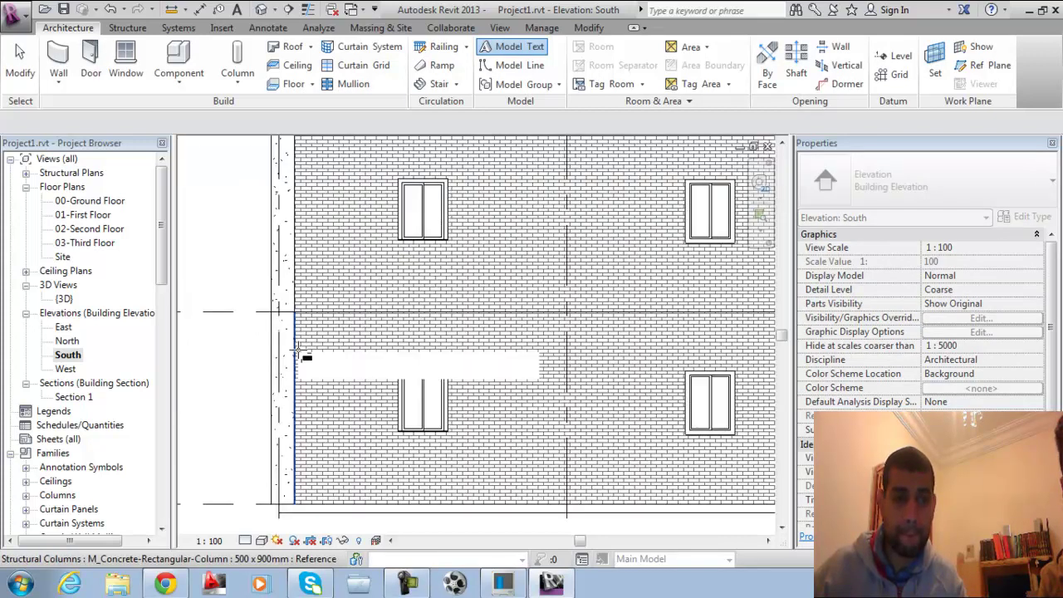
left_click(371, 337)
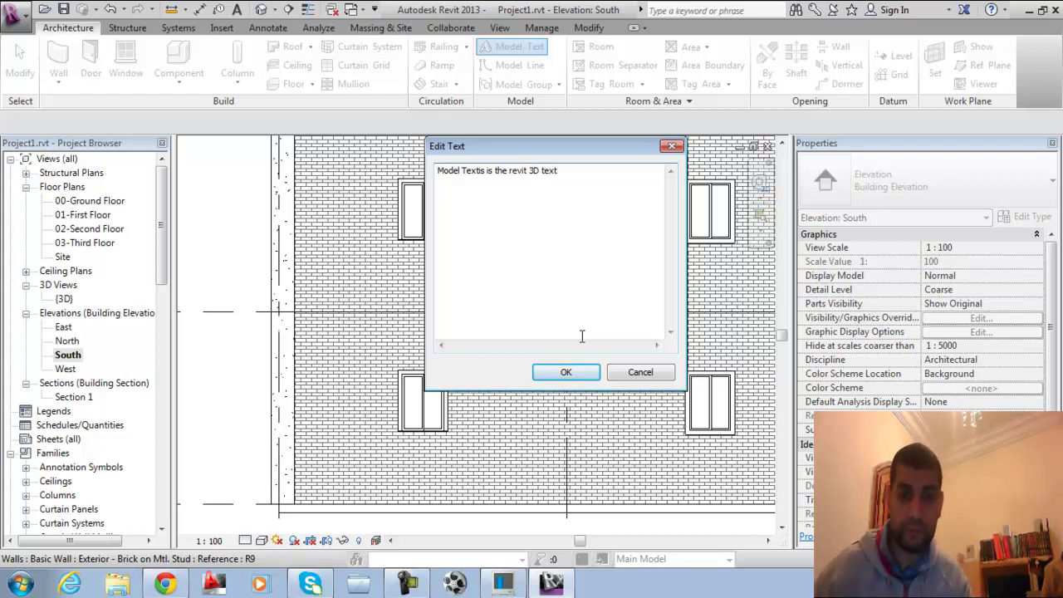
left_click(551, 371)
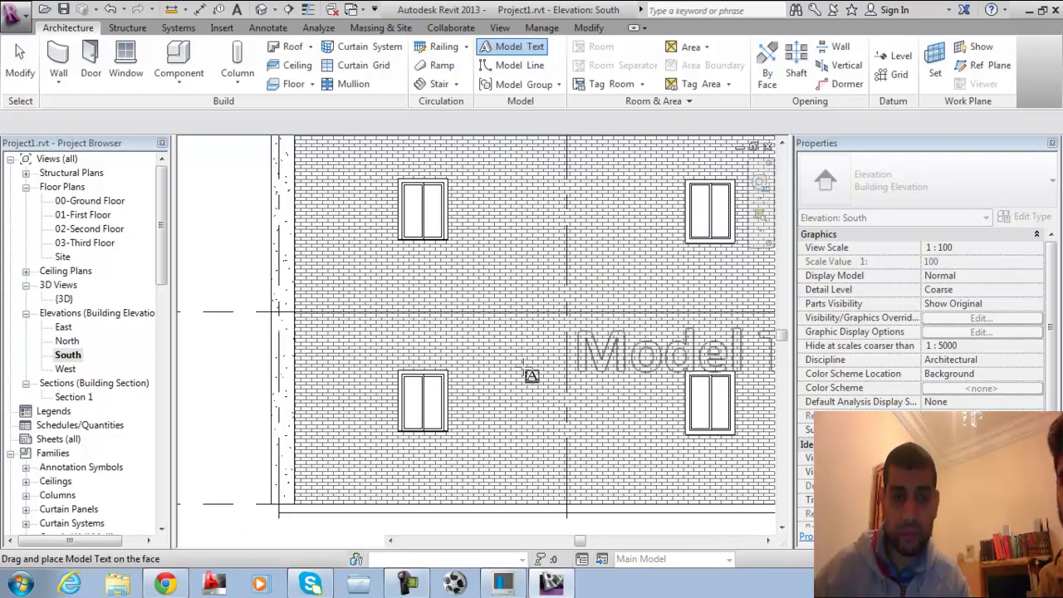
left_click(374, 362)
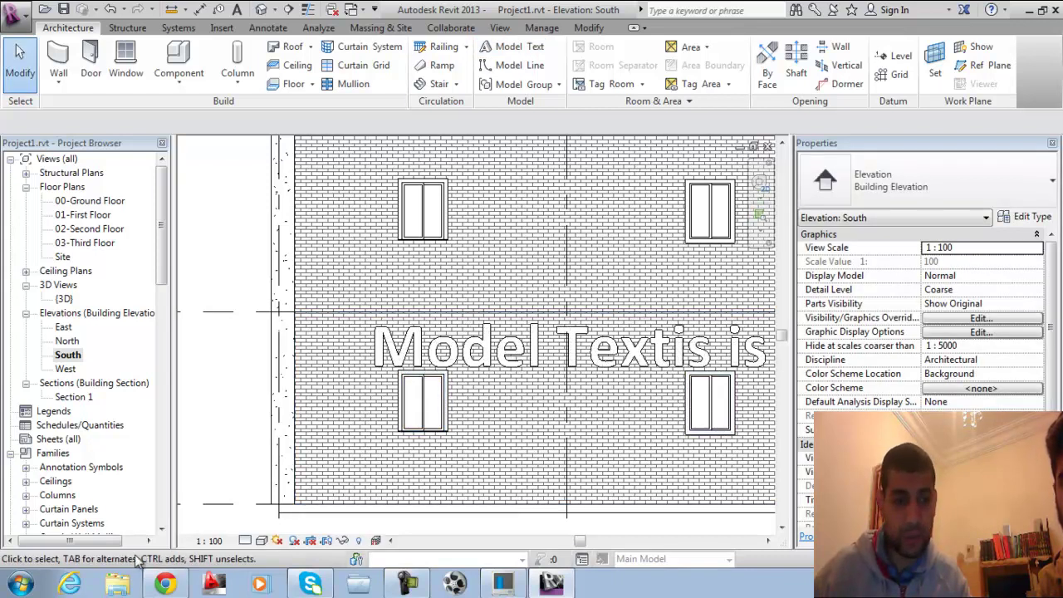
Switch the South elevation's visual style to Realistic.
left_click(260, 541)
left_click(292, 508)
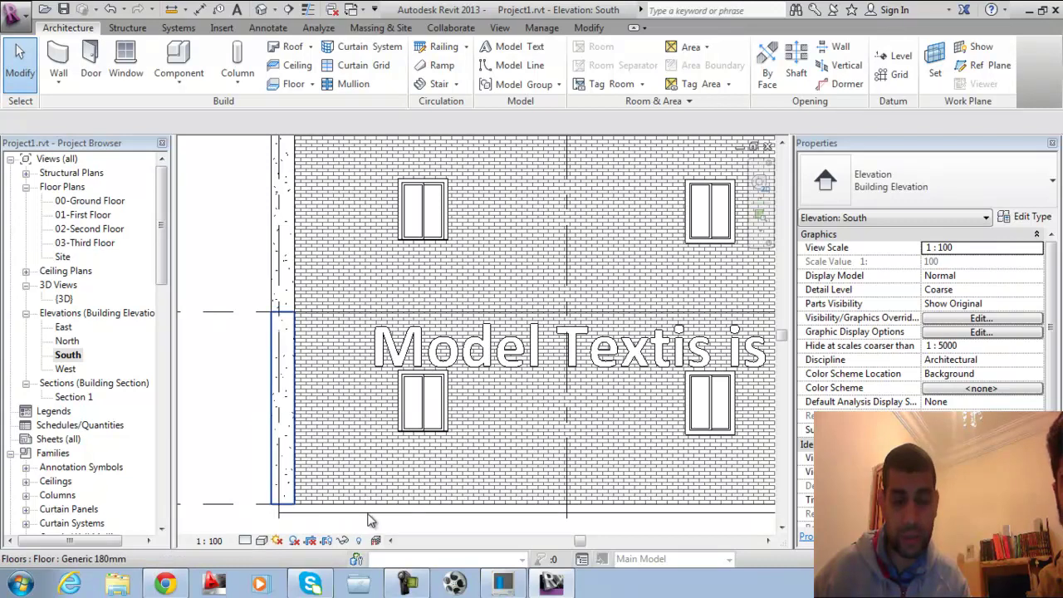
middle_click_drag(622, 385, 546, 374)
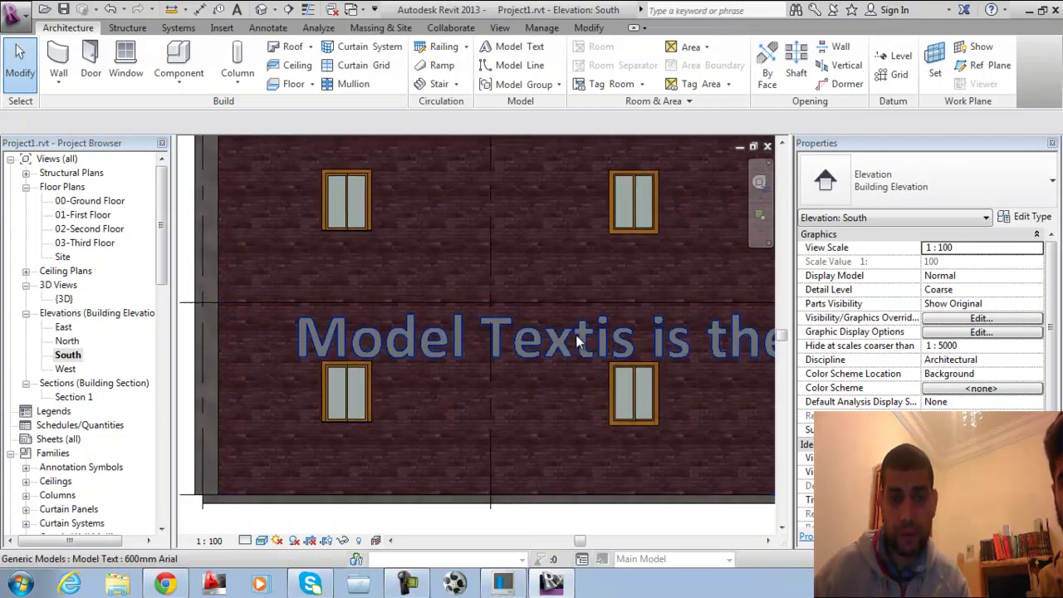
Set the depth of the model text on the brick wall to 250 and review its type properties.
left_click(579, 334)
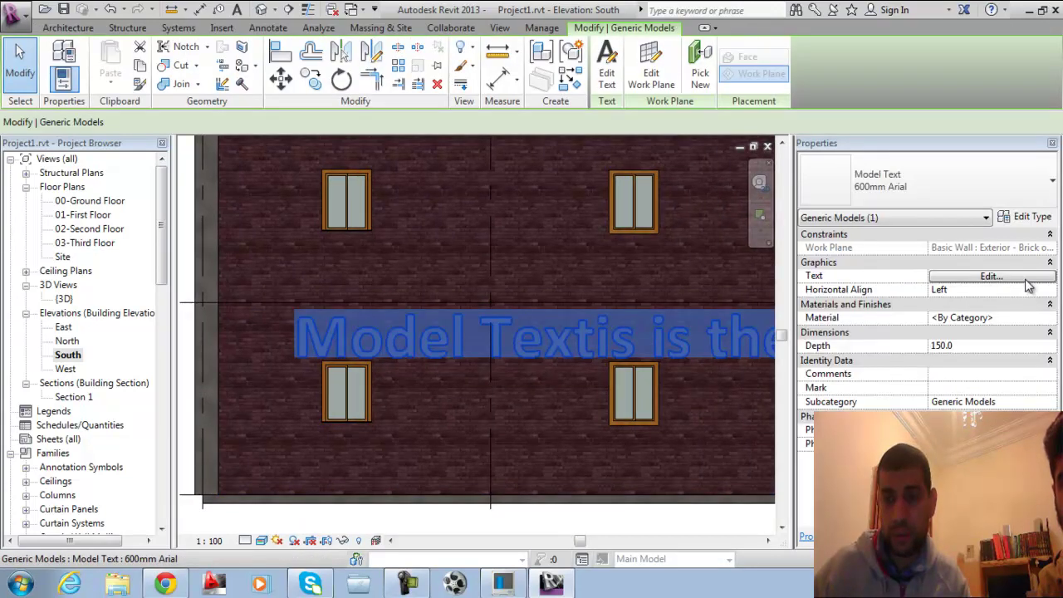
left_click(1025, 279)
left_click(629, 373)
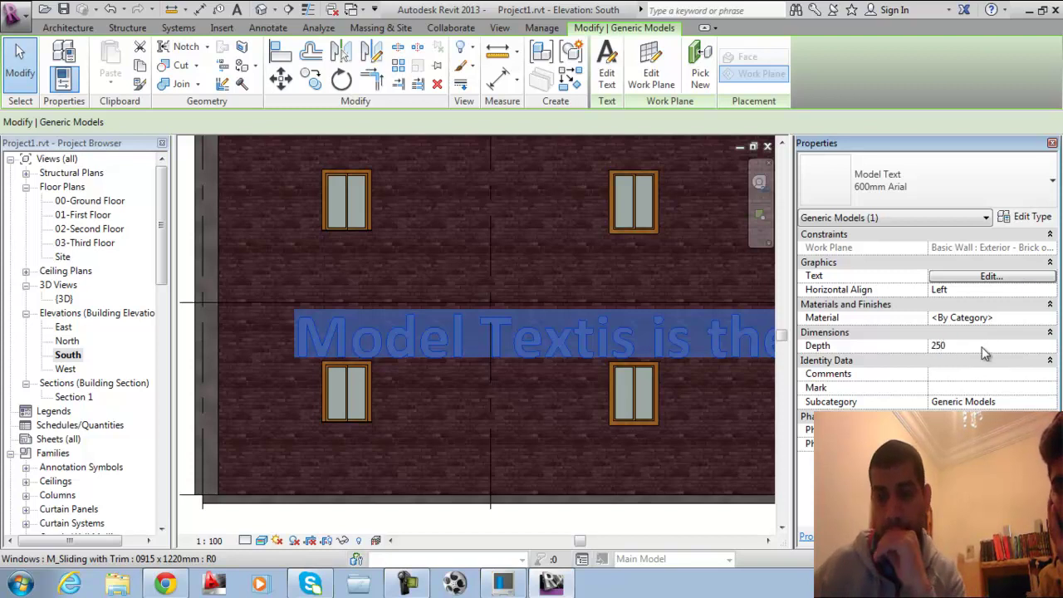
left_click(1034, 222)
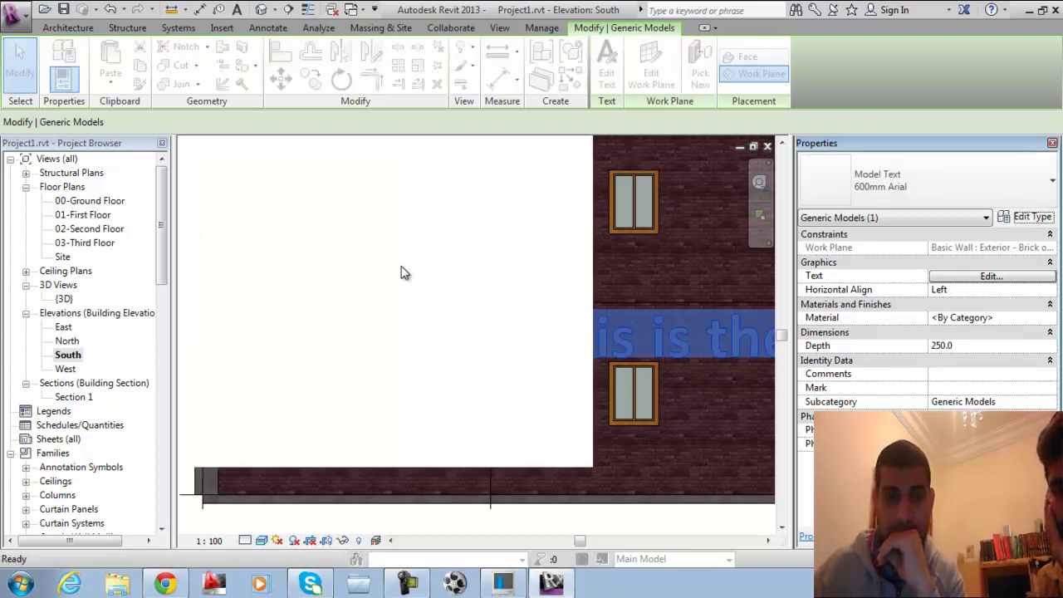
left_click(469, 206)
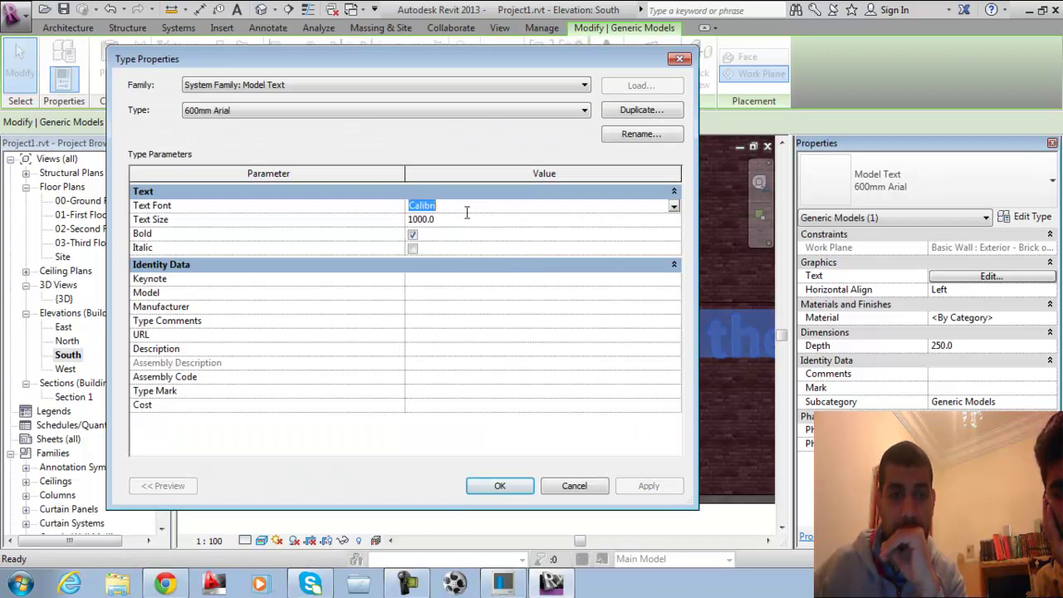
left_click(502, 486)
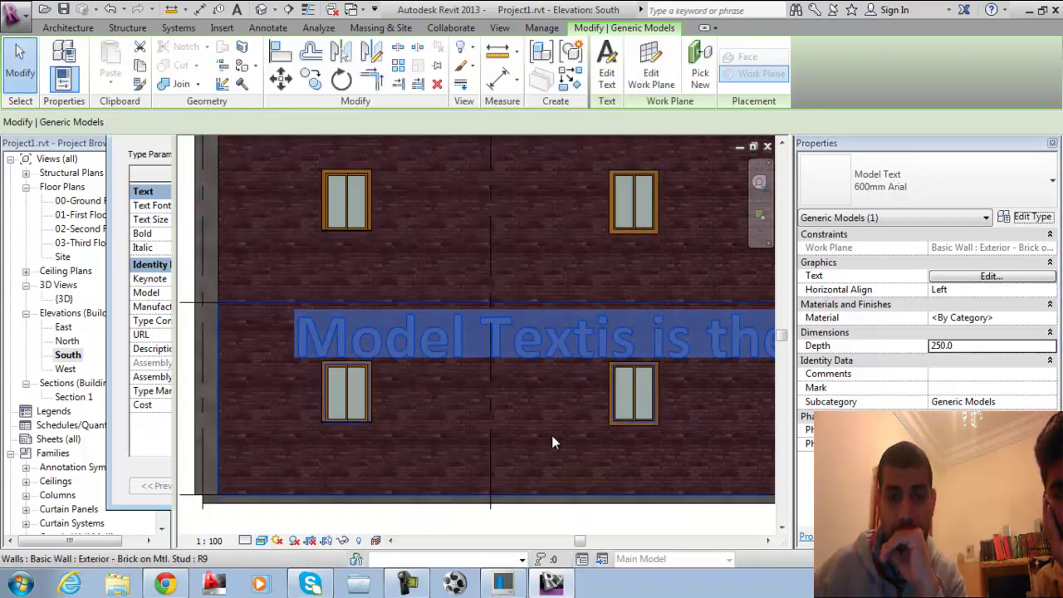
left_click(362, 506)
Return to the 3D view and raise the section box's top face well above the ground-floor walls.
middle_click_drag(545, 337, 432, 340)
scroll(432, 340, "down", 3)
double_click(64, 298)
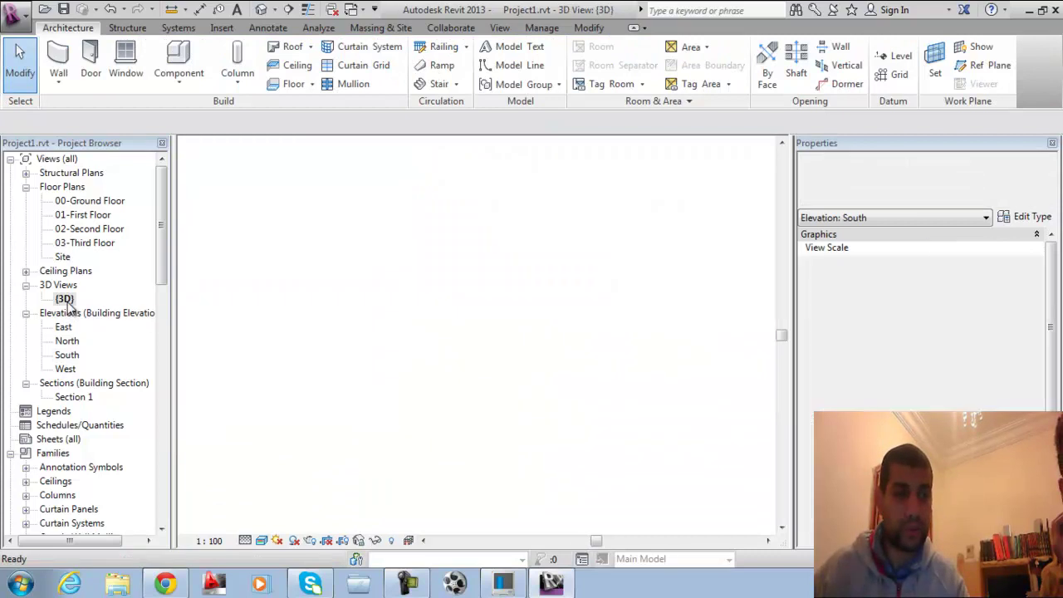
middle_click_drag(490, 347, 518, 304, "shift")
middle_click_drag(514, 365, 562, 363, "shift")
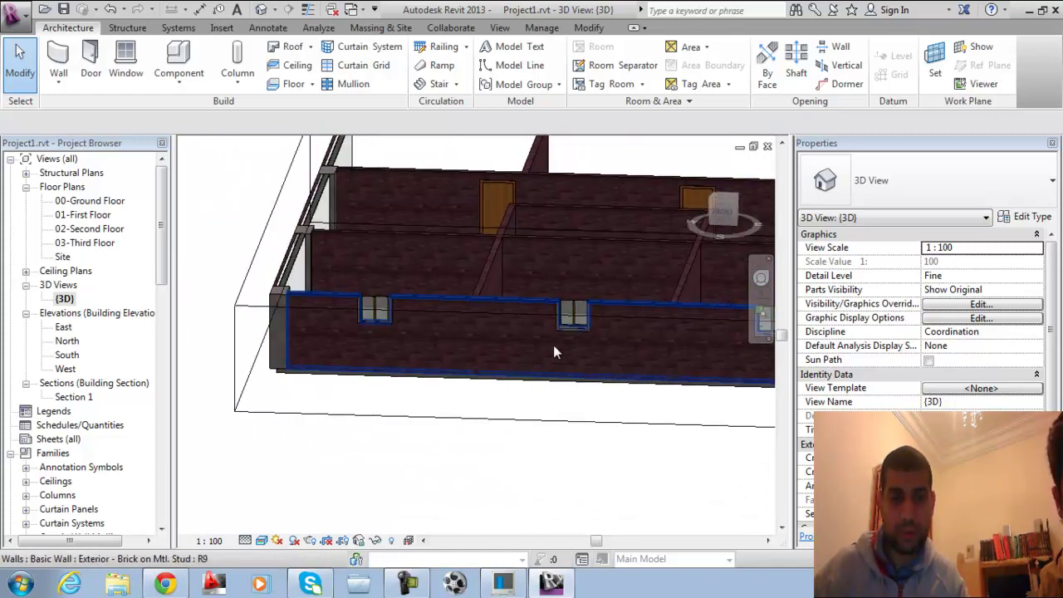
left_click(275, 225)
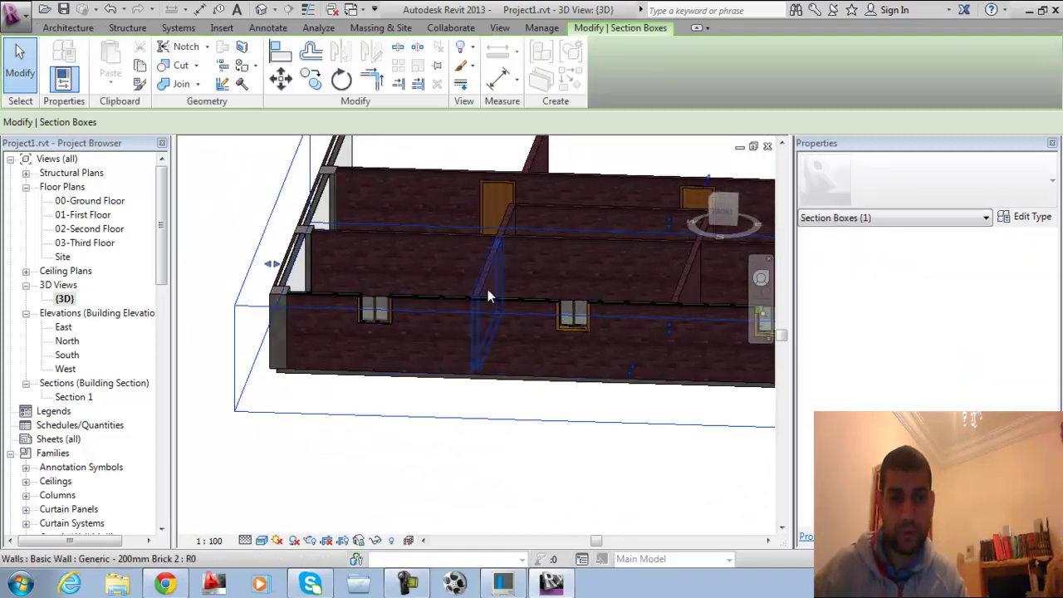
middle_click_drag(491, 294, 437, 394)
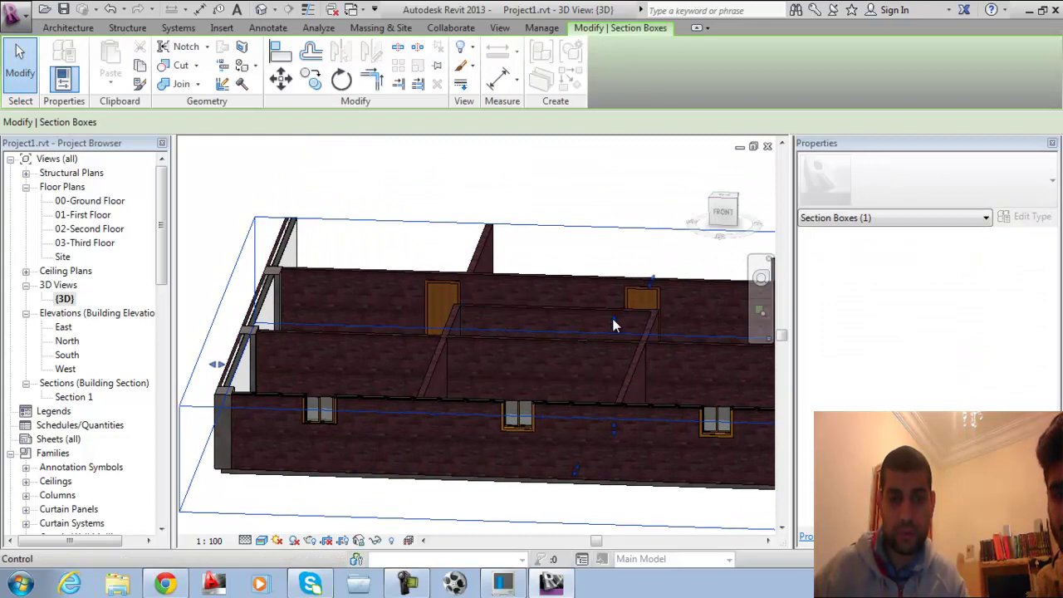
left_click_drag(613, 326, 635, 151)
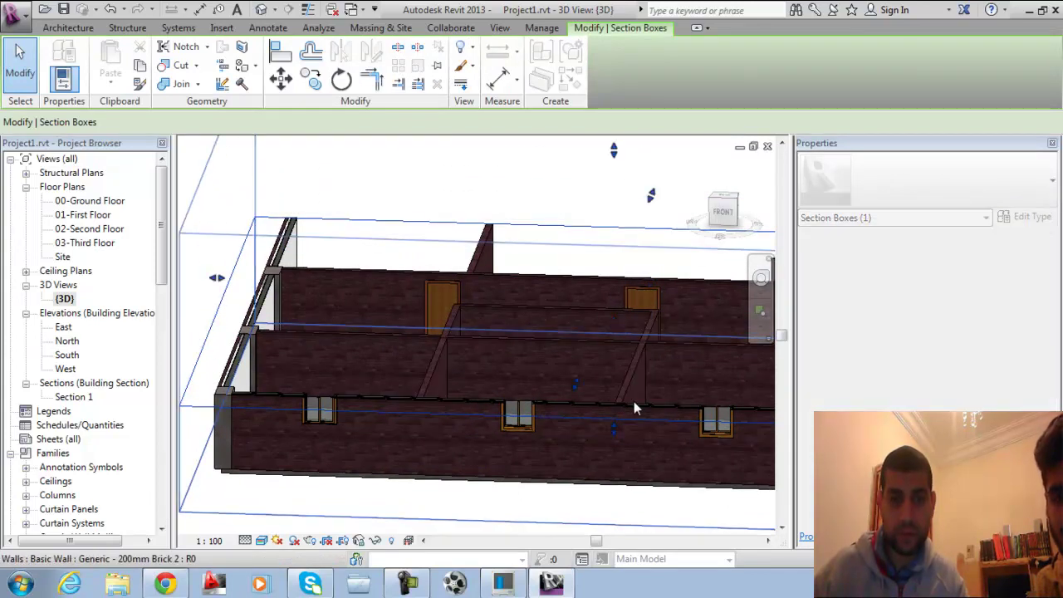
Open the 00-Ground Floor plan and start a text note in the space below the purple model text, beside the white opening.
middle_click_drag(562, 410, 542, 382)
key("Escape")
middle_click_drag(596, 411, 403, 373, "shift")
double_click(116, 201)
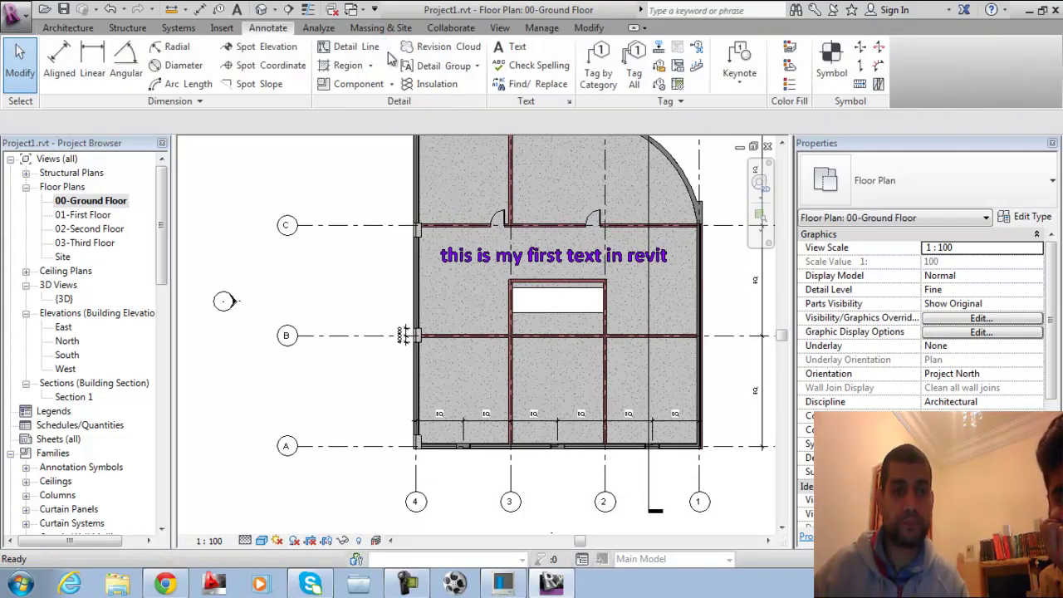
left_click(512, 47)
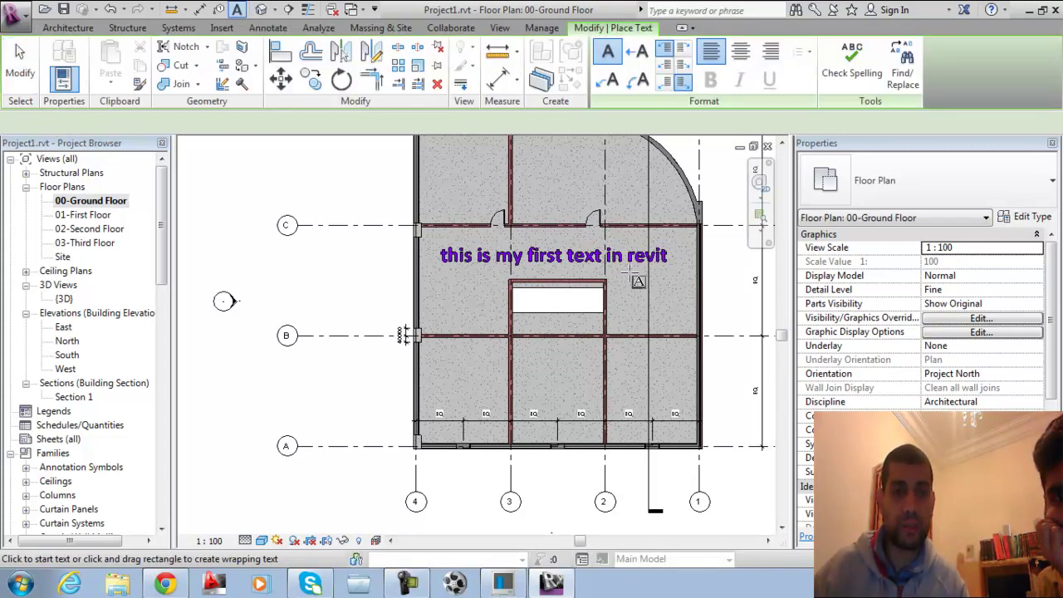
left_click(462, 296)
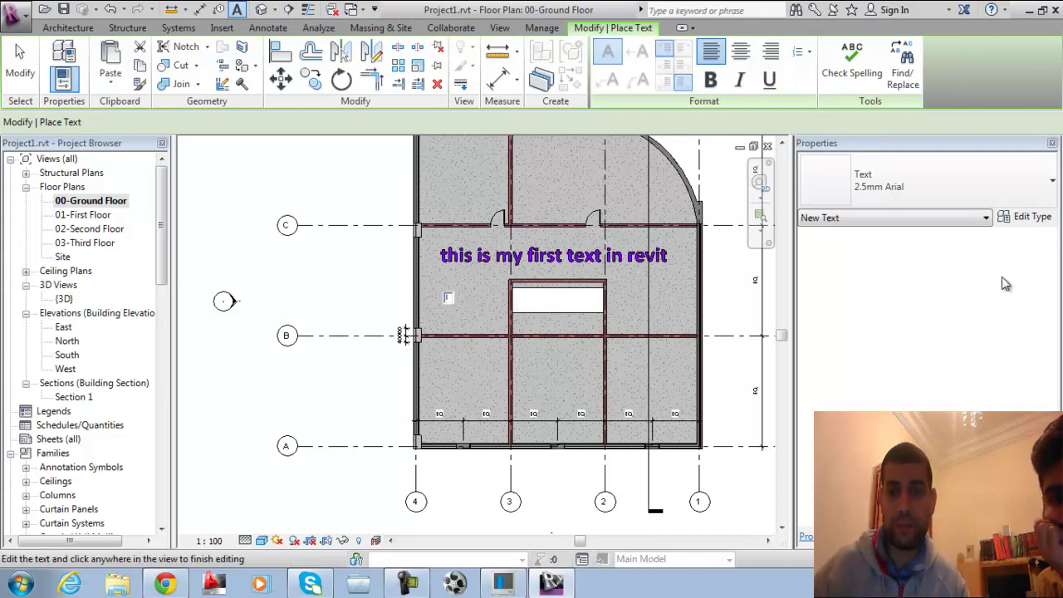
Set the 2.5mm Arial text type's font to Calibri and its text size to 5 mm.
left_click(1029, 218)
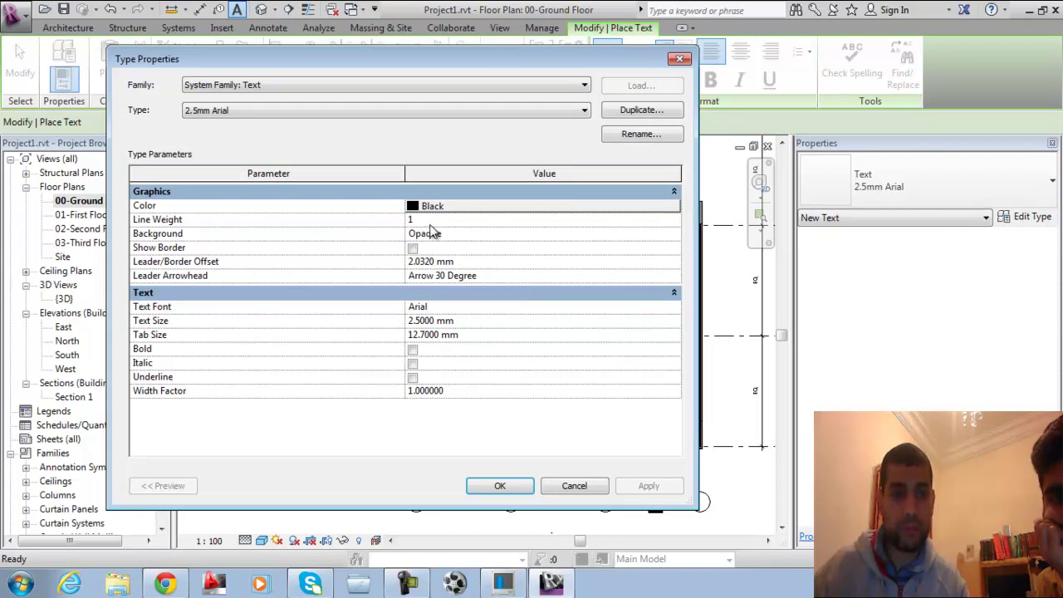
left_click(450, 208)
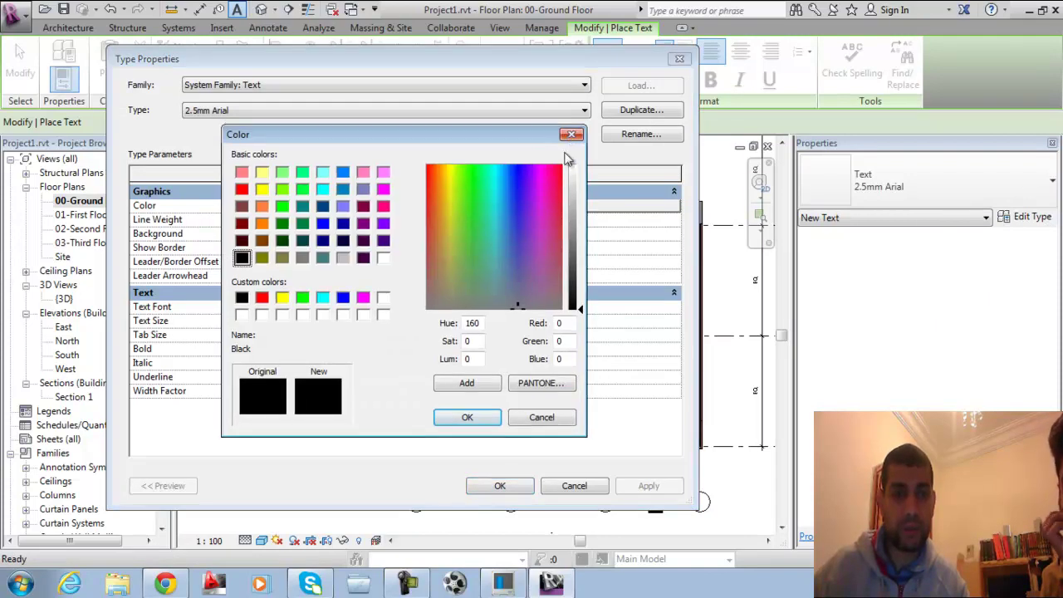
left_click(569, 136)
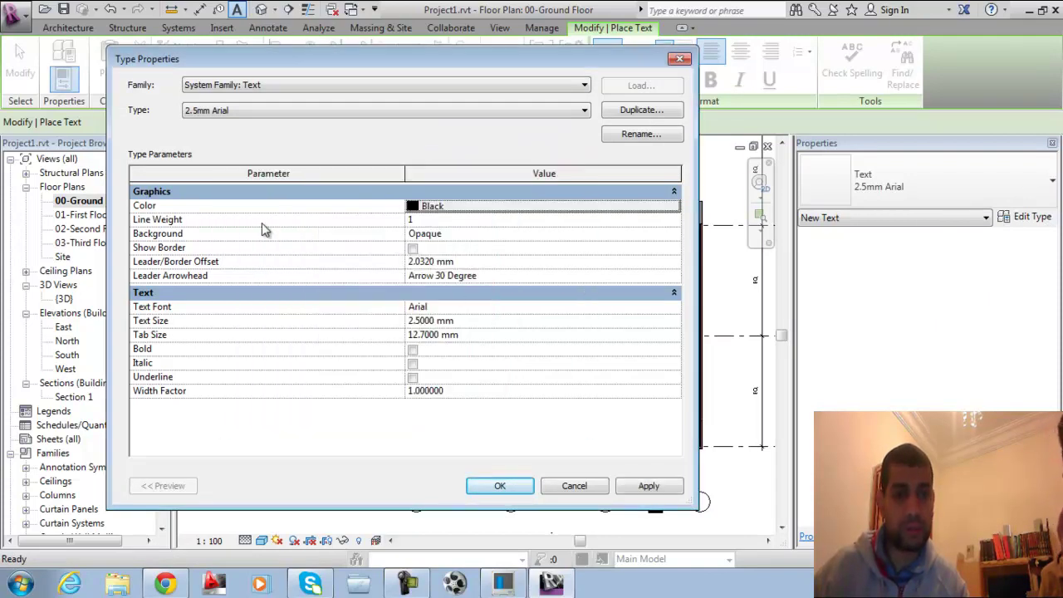
left_click(473, 261)
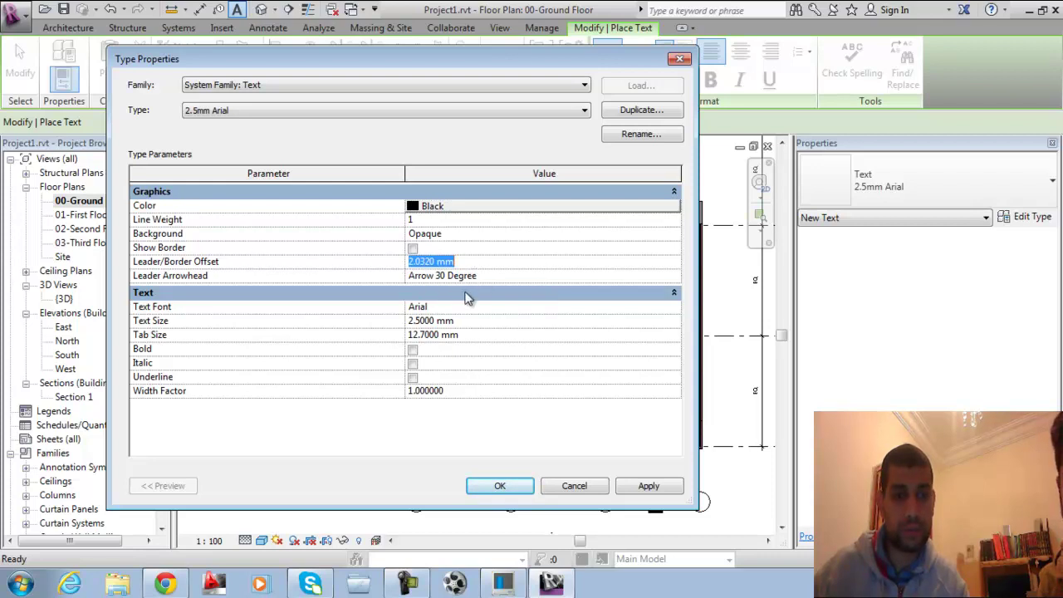
left_click(474, 306)
left_click(674, 311)
type("cac")
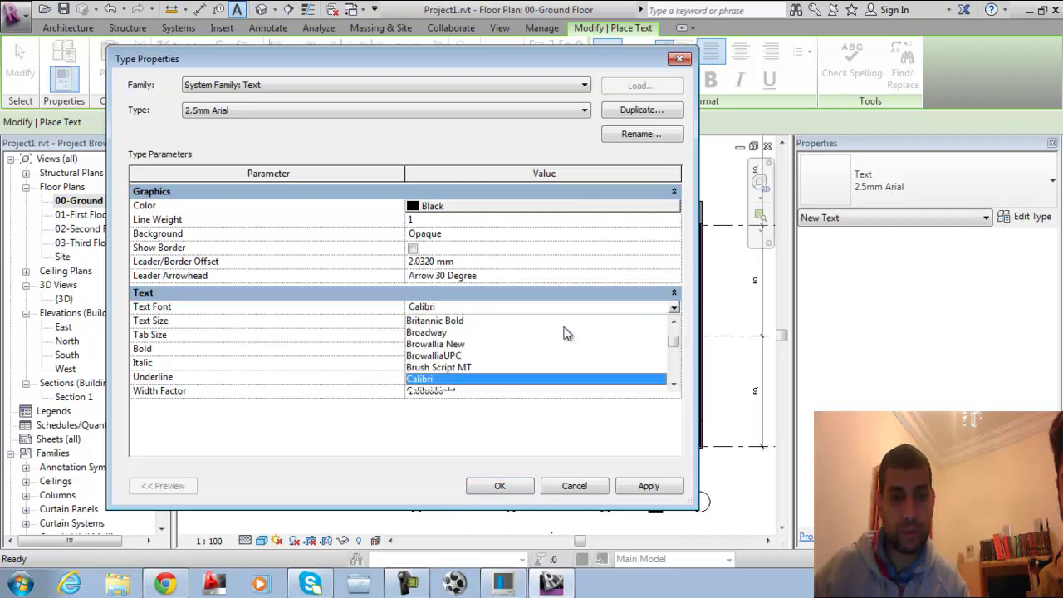
left_click(485, 378)
left_click(490, 335)
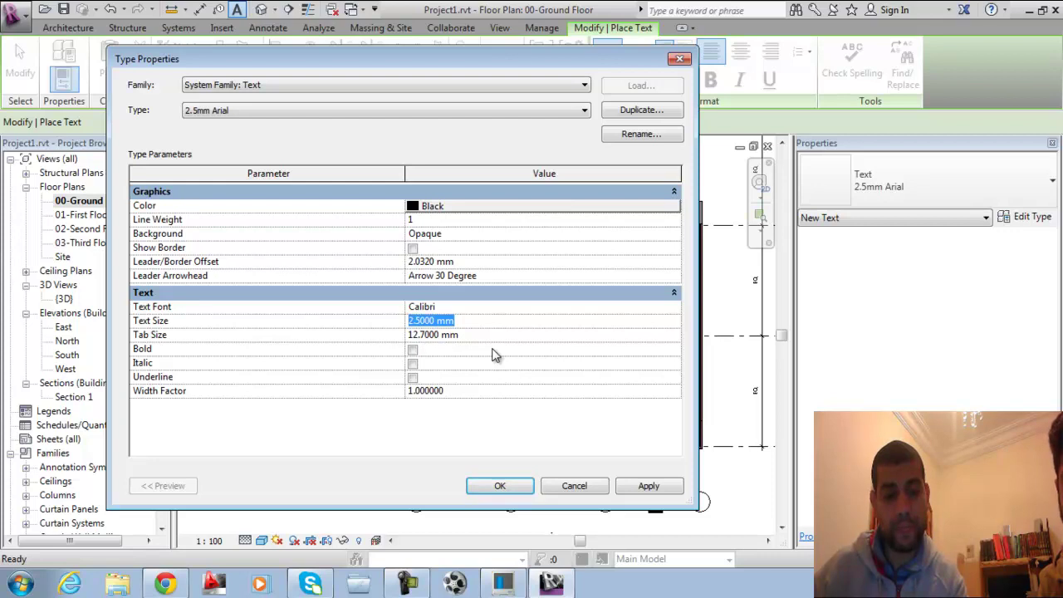
left_click(649, 486)
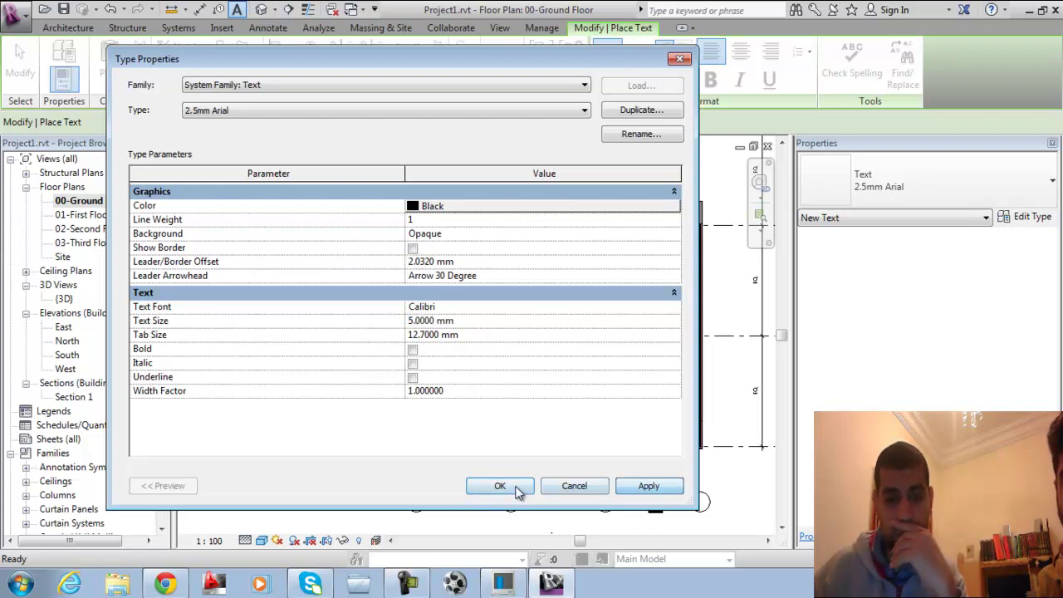
left_click(499, 486)
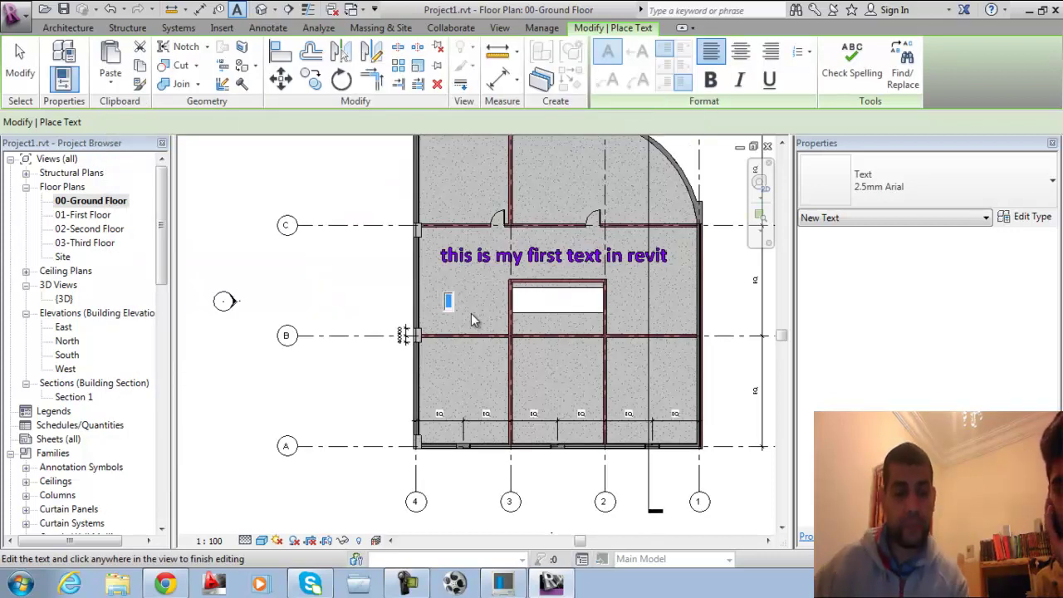
Enter "this is a view text" as the note's content and finish the text note.
type("this is a")
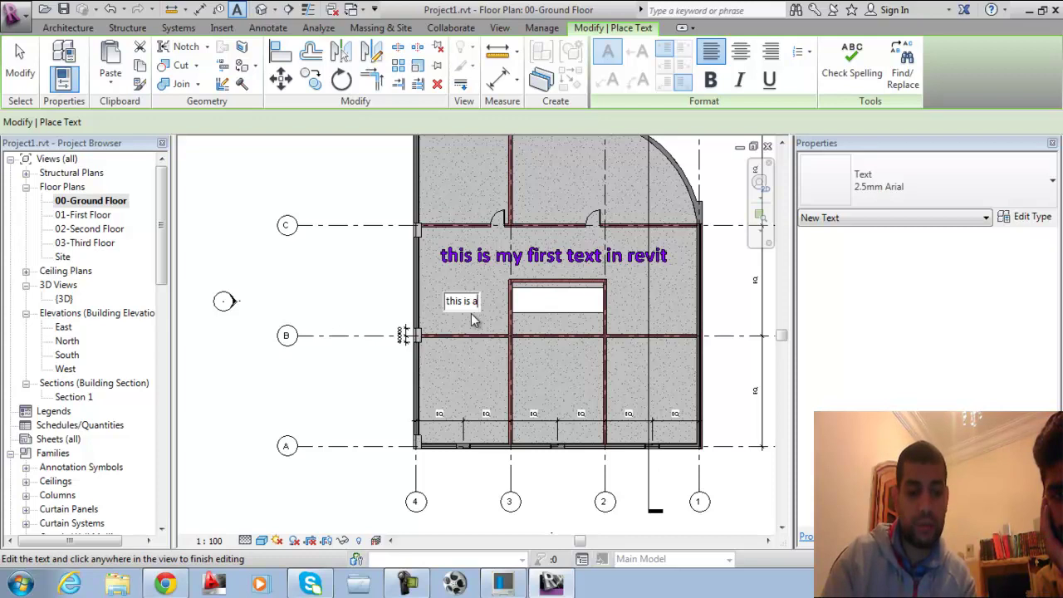
type("view text")
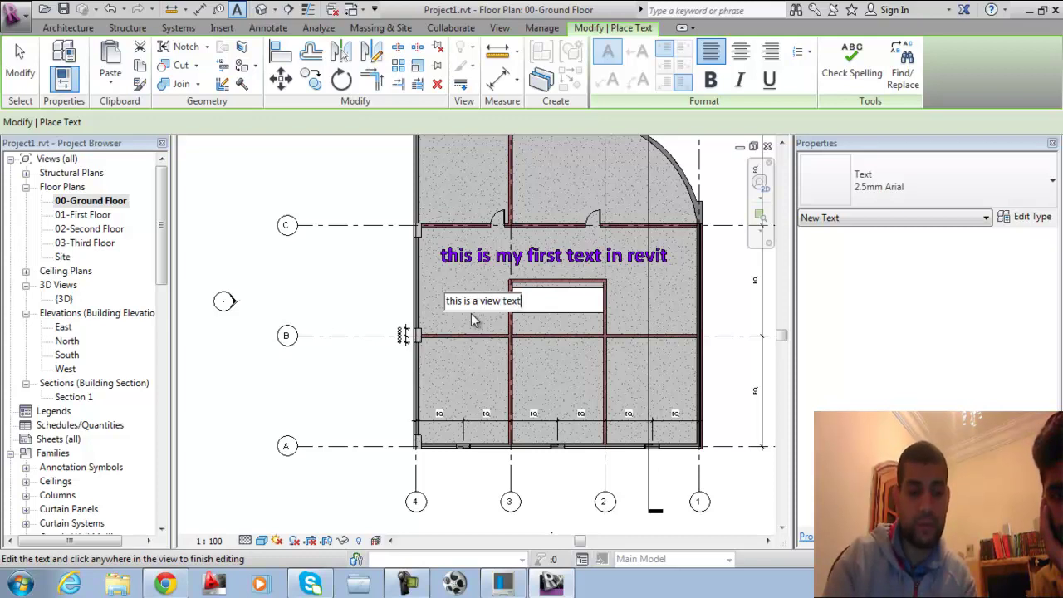
key("Return")
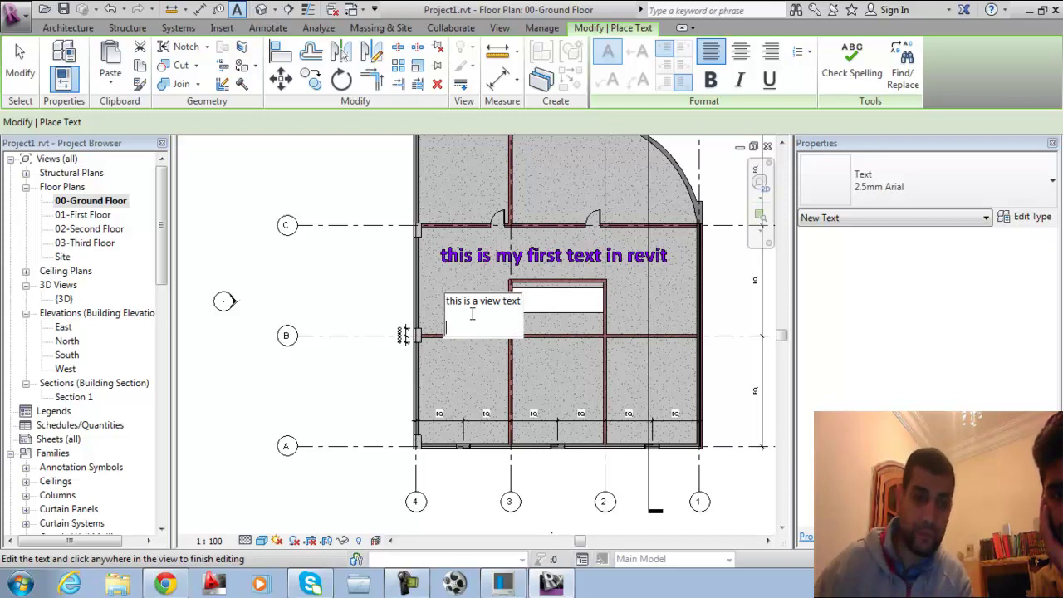
left_click(486, 274)
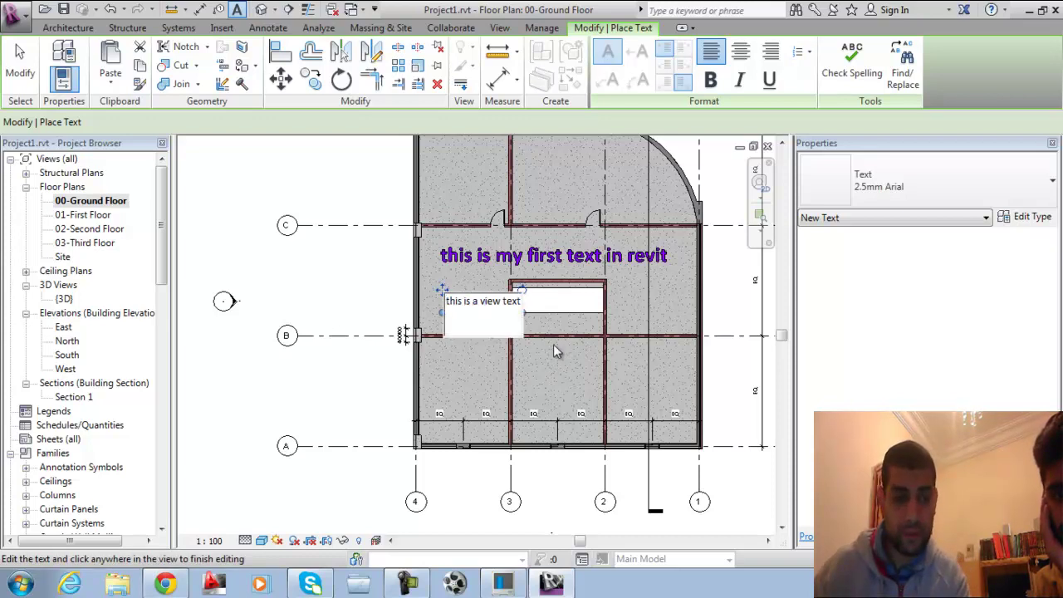
key("Escape")
double_click(477, 303)
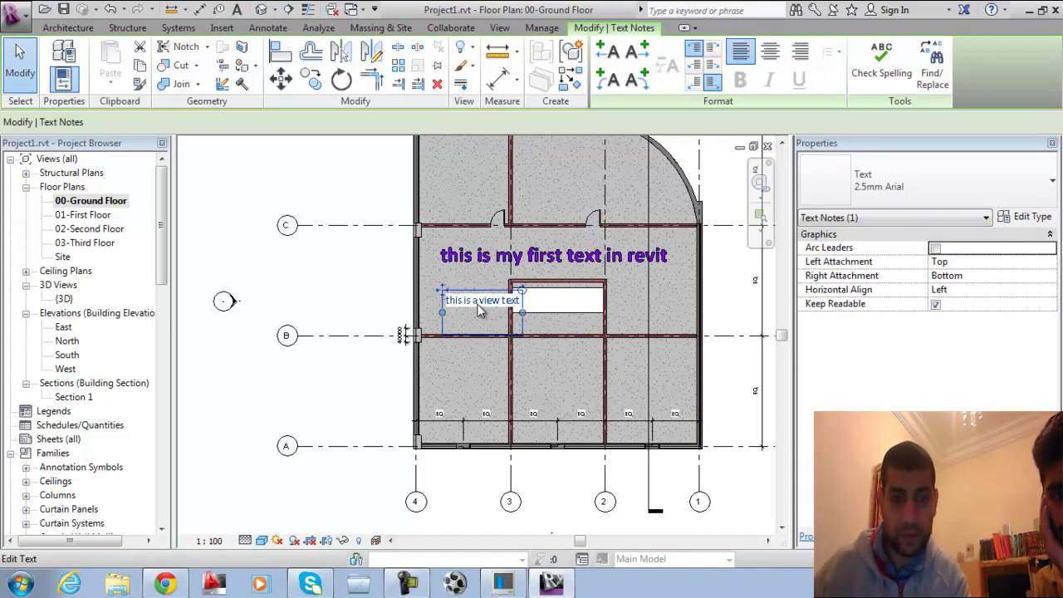
left_click(518, 371)
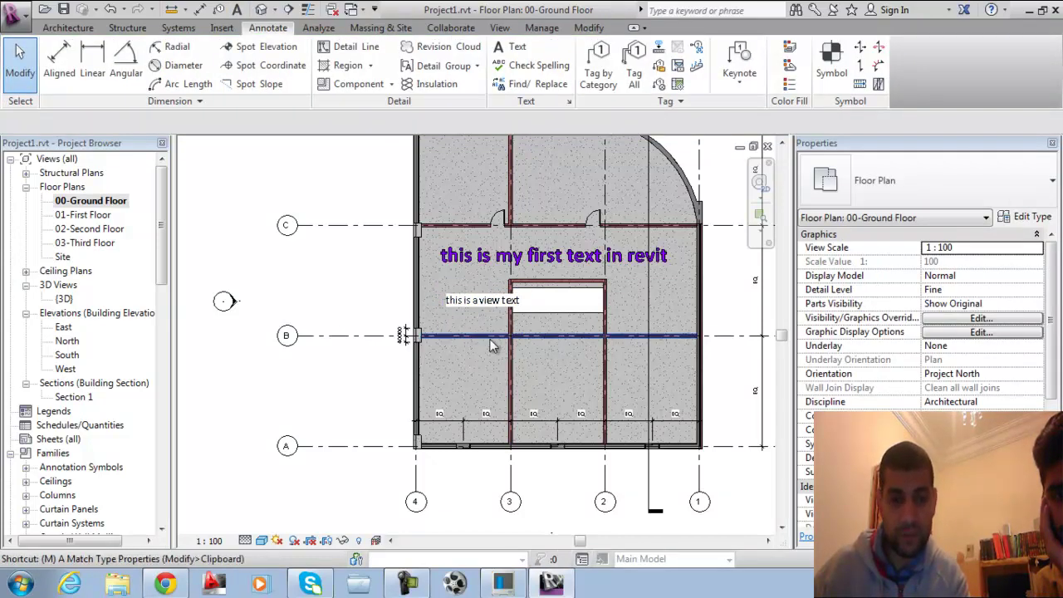
Move the view text note into the room above grid line C, next to the wall on grid 4.
left_click(483, 305)
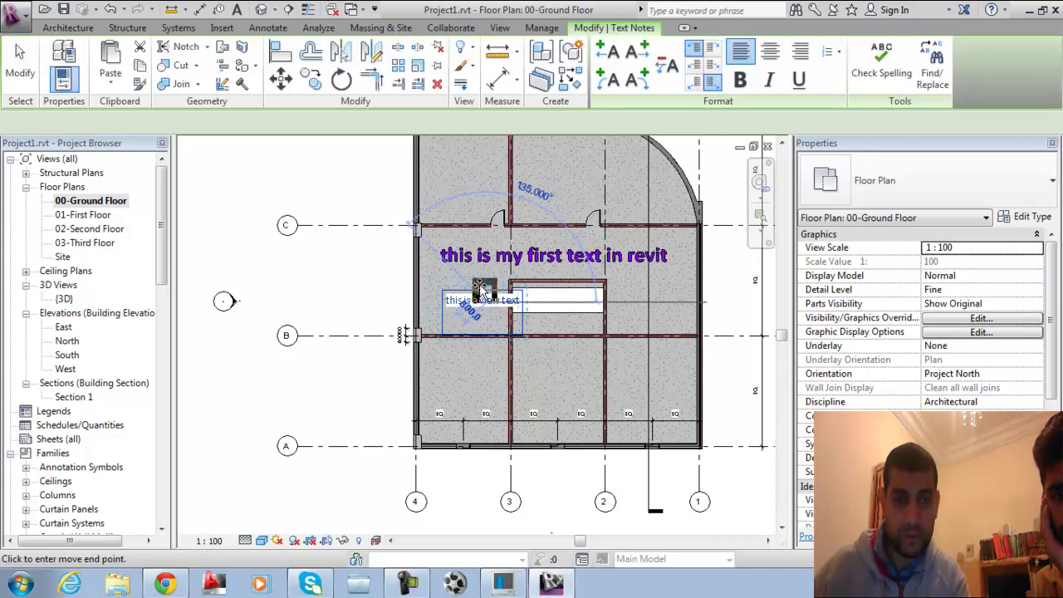
key("m")
key("v")
left_click(472, 203)
left_click(470, 204)
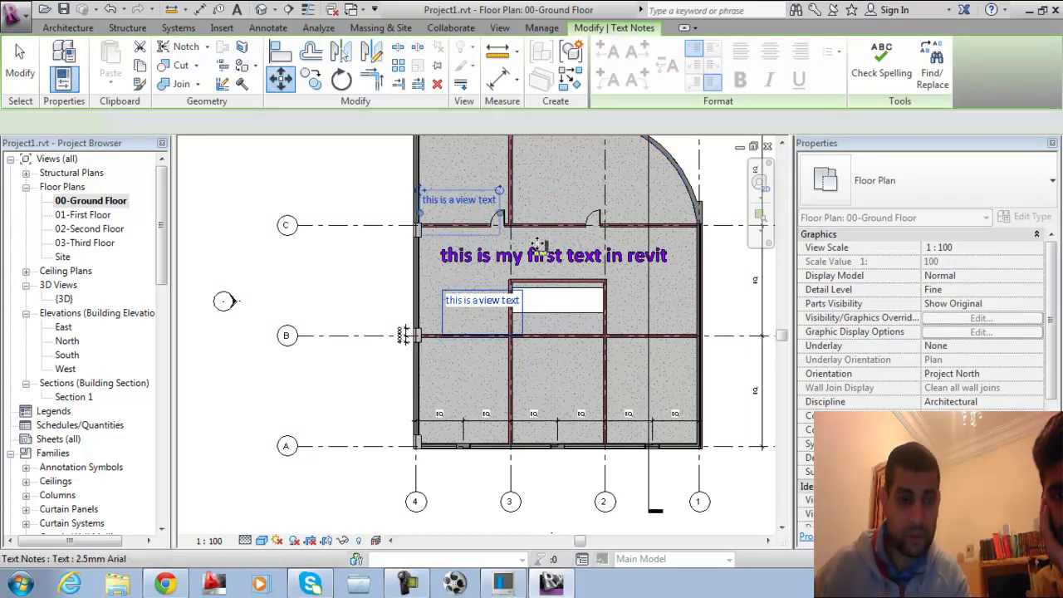
key("Escape")
scroll(496, 231, "up", 3)
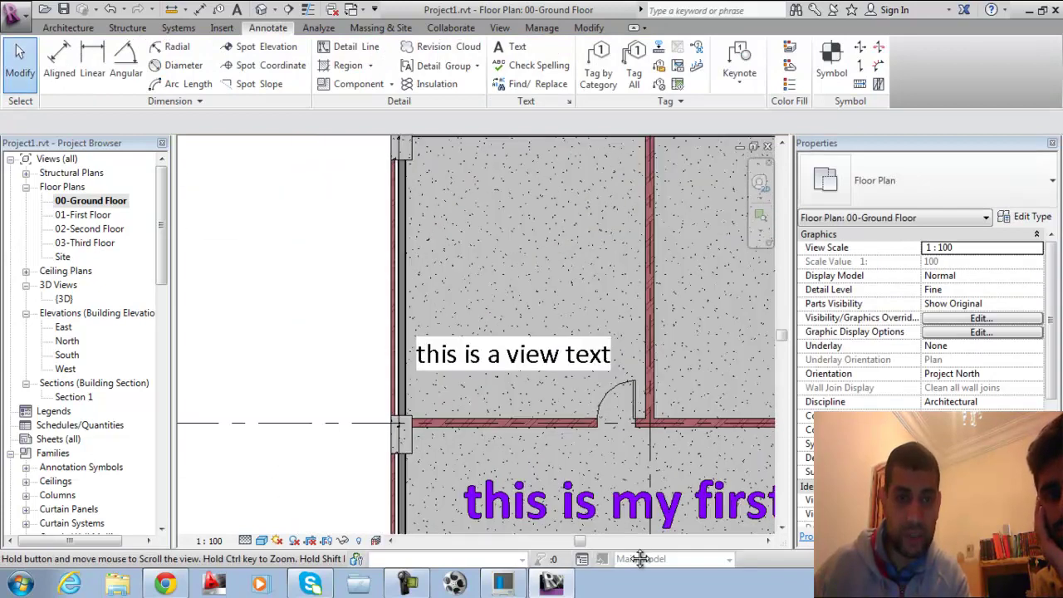
middle_click_drag(631, 514, 558, 450)
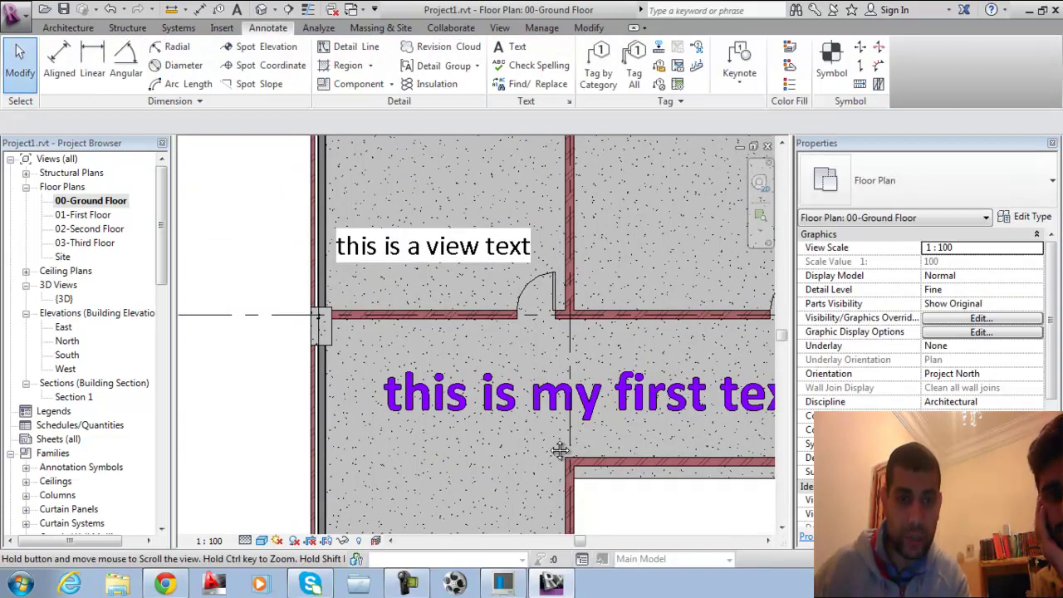
In the 3D view, lower the section box's top face to the ground-floor walls and examine the text on the floor from above.
double_click(64, 298)
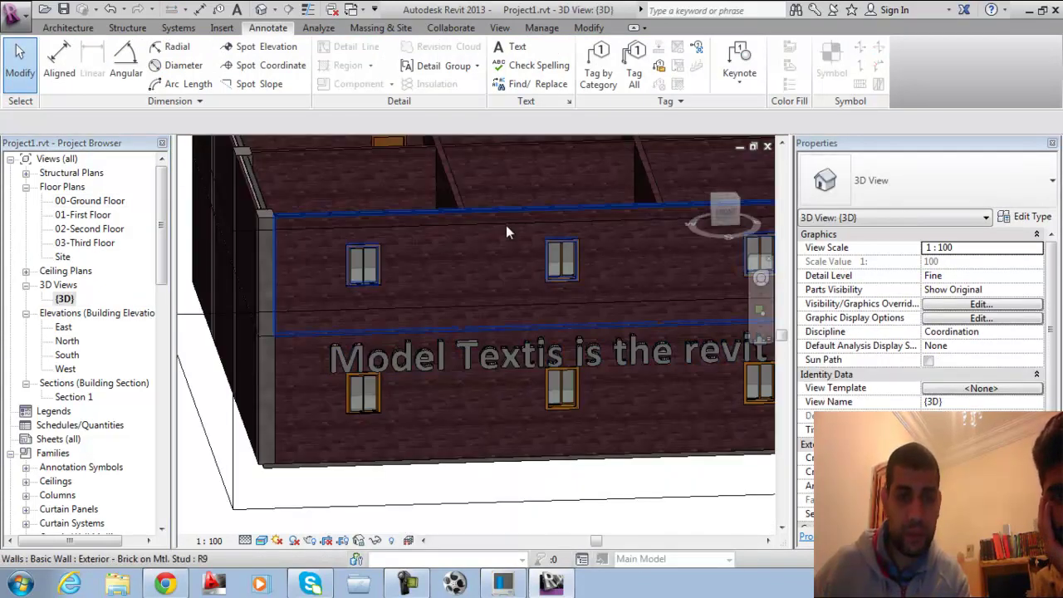
middle_click_drag(461, 271, 518, 187, "shift")
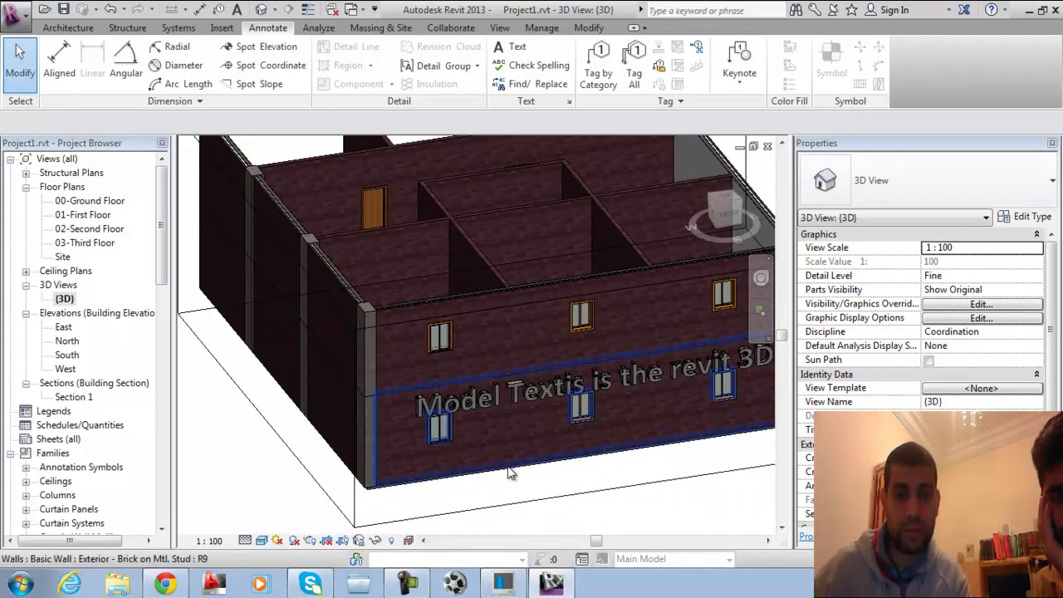
left_click(514, 501)
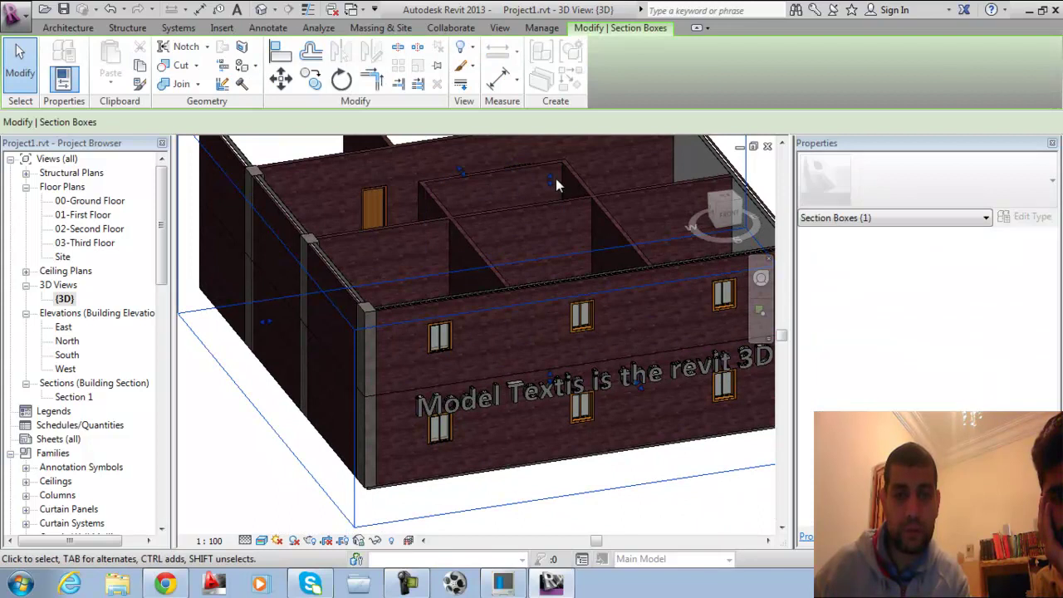
left_click_drag(550, 181, 549, 285)
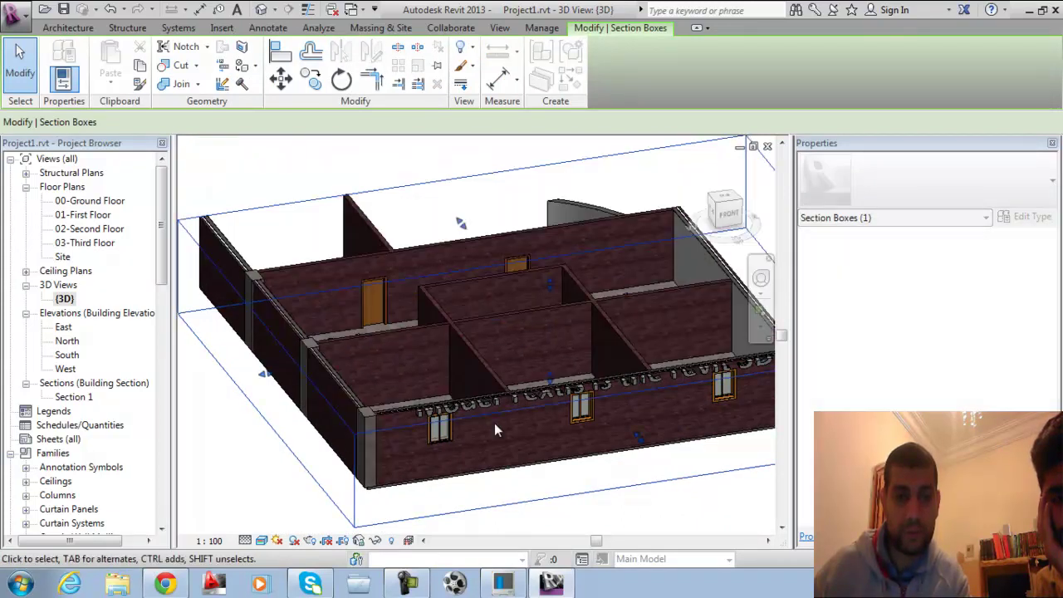
middle_click_drag(483, 306, 481, 531, "shift")
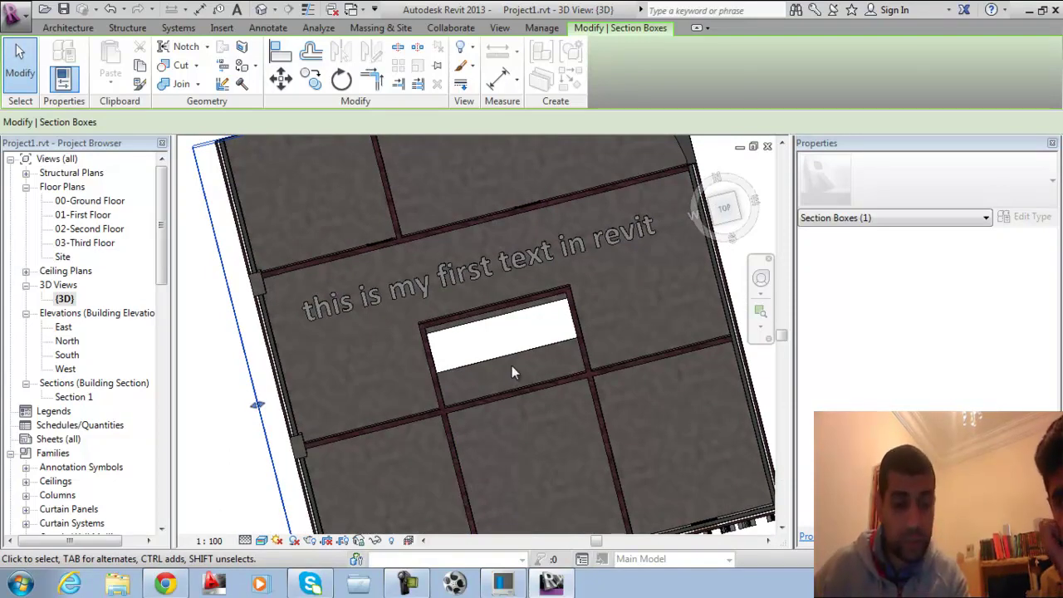
middle_click_drag(512, 352, 515, 206, "shift")
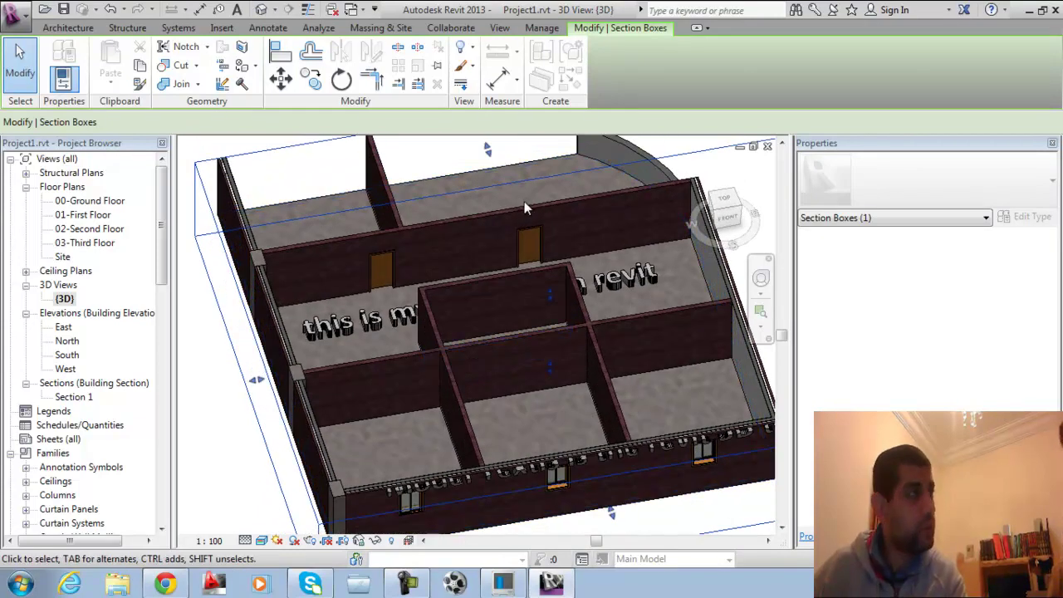
middle_click_drag(524, 206, 487, 277, "shift")
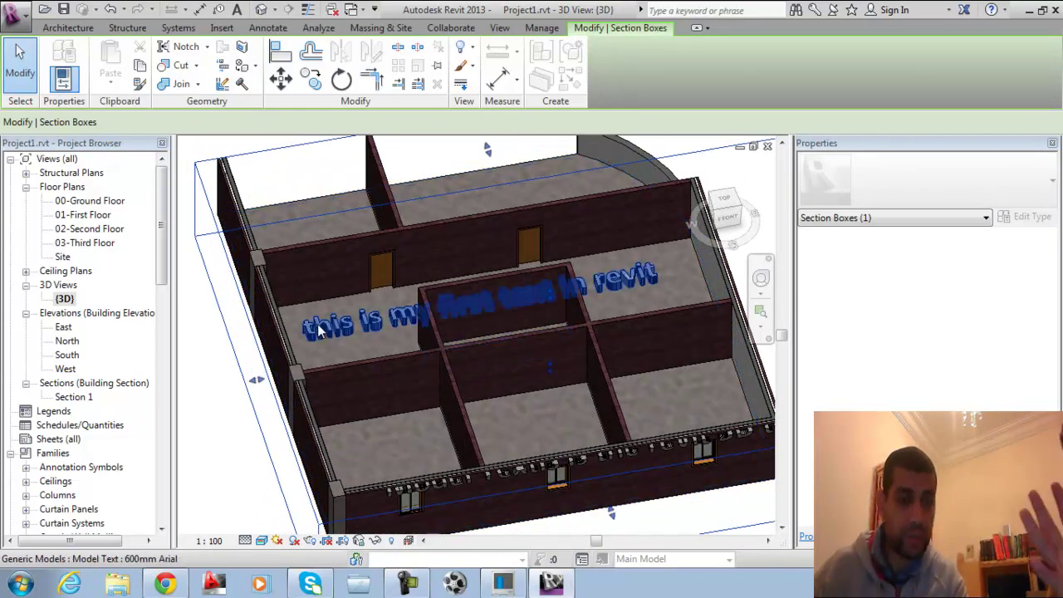
scroll(396, 332, "up", 4)
scroll(421, 317, "down", 5)
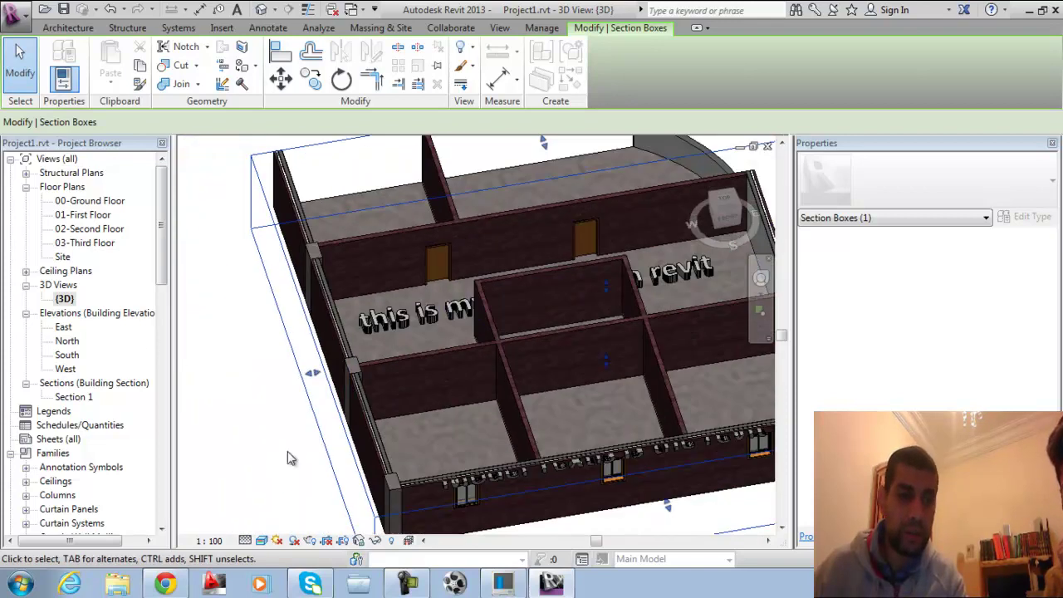
Return to the 00-Ground Floor plan and tag the door beside the view text by category, with a horizontal tag and attached-end leader.
double_click(83, 201)
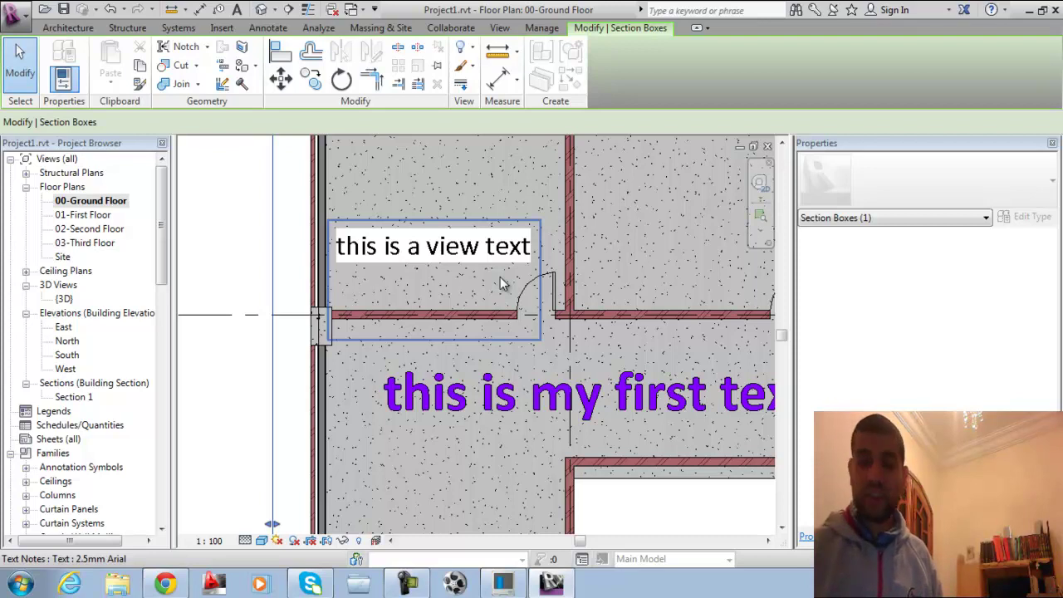
scroll(487, 244, "down", 3)
middle_click_drag(552, 282, 405, 310)
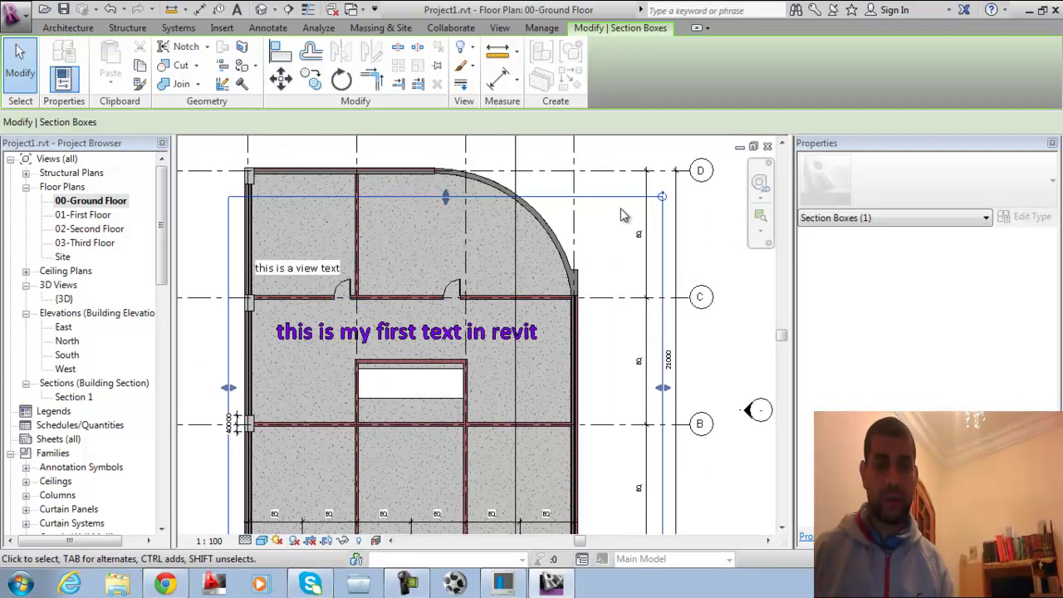
key("Escape")
scroll(465, 332, "down", 2)
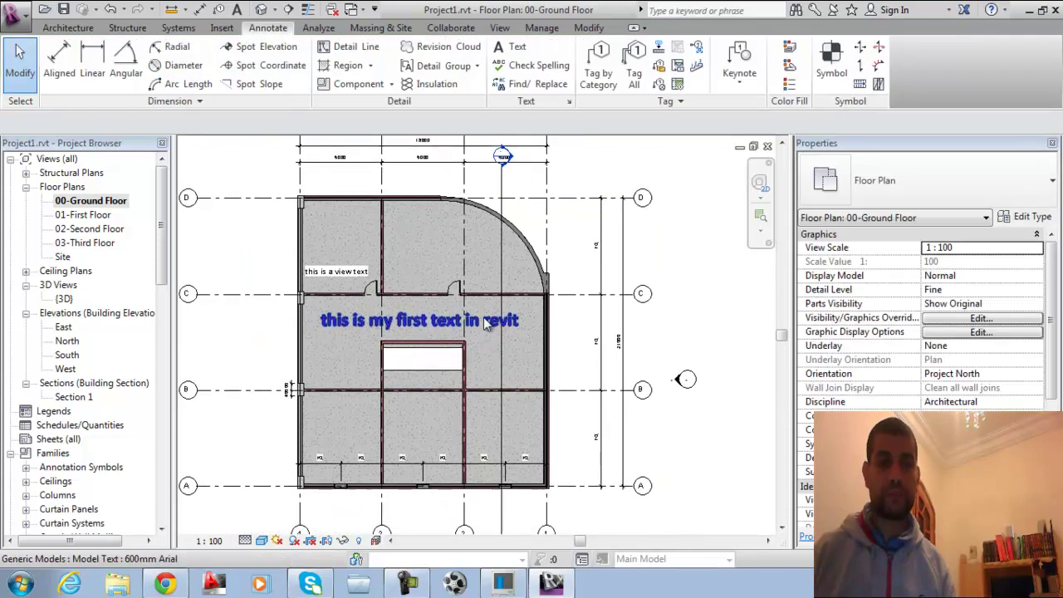
left_click(600, 67)
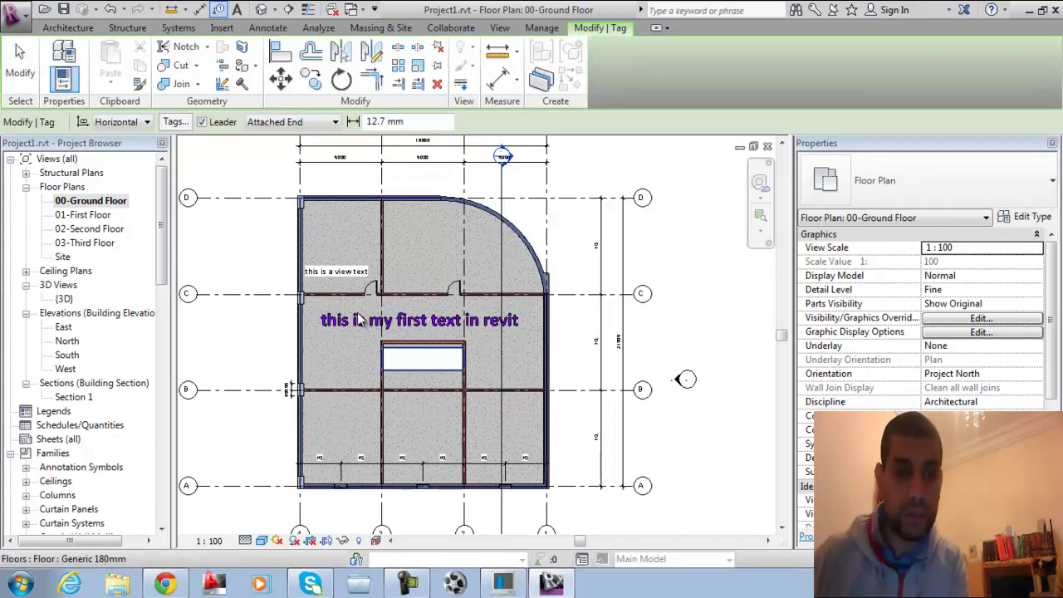
scroll(375, 288, "up", 5)
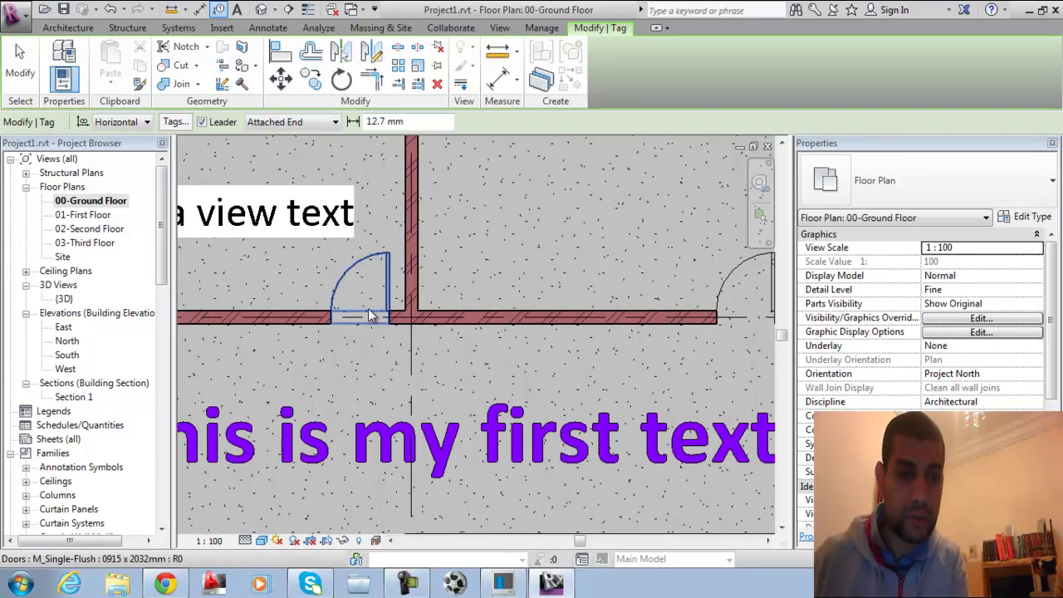
left_click(367, 308)
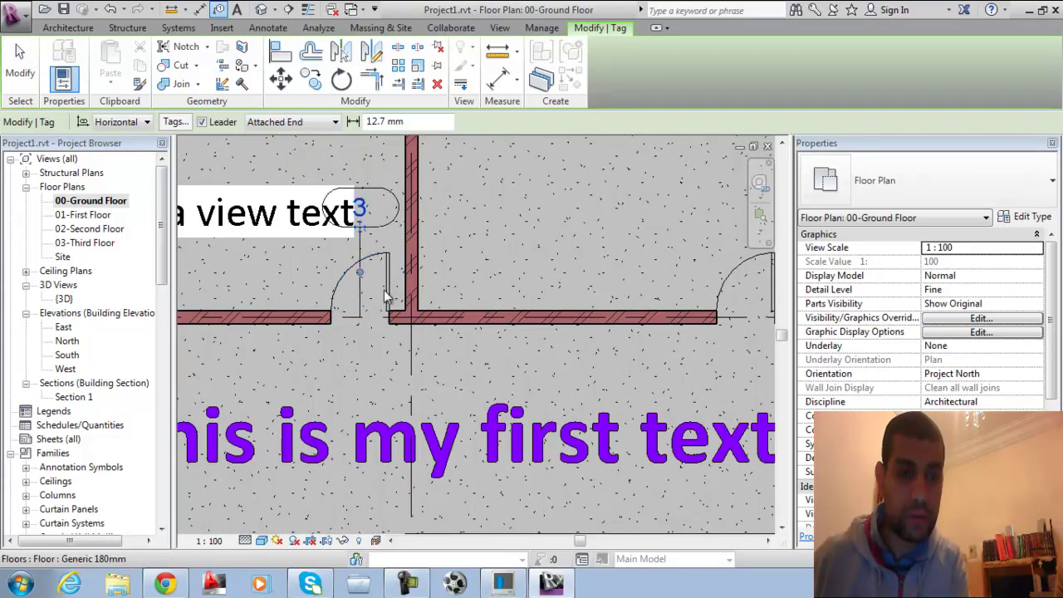
Tag the horizontal wall between the two doors and the untagged second door by category, with attached-end leaders, and end tagging.
middle_click_drag(598, 307, 395, 292)
left_click(407, 300)
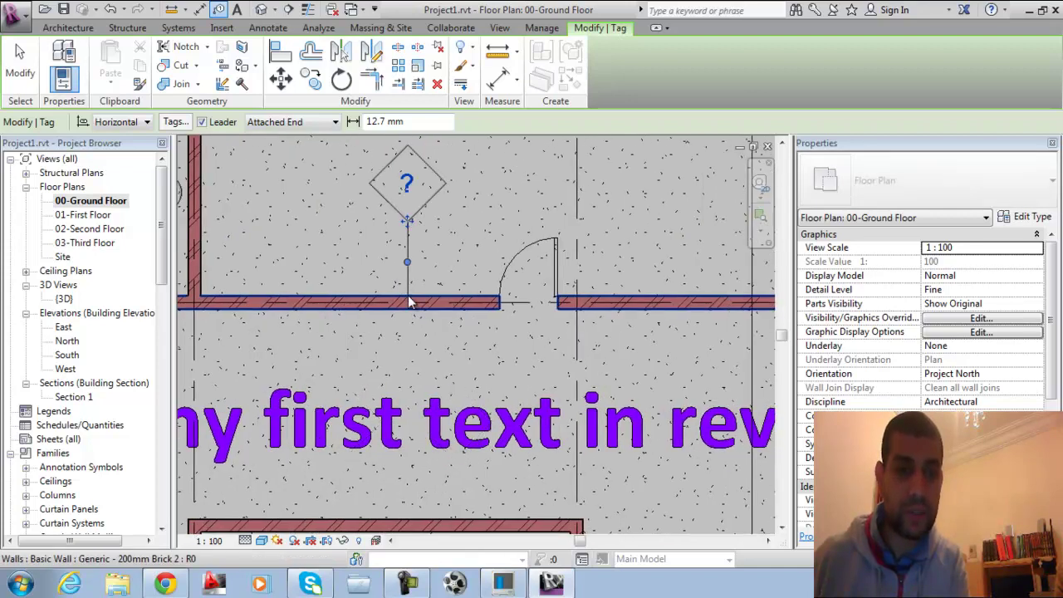
left_click(548, 249)
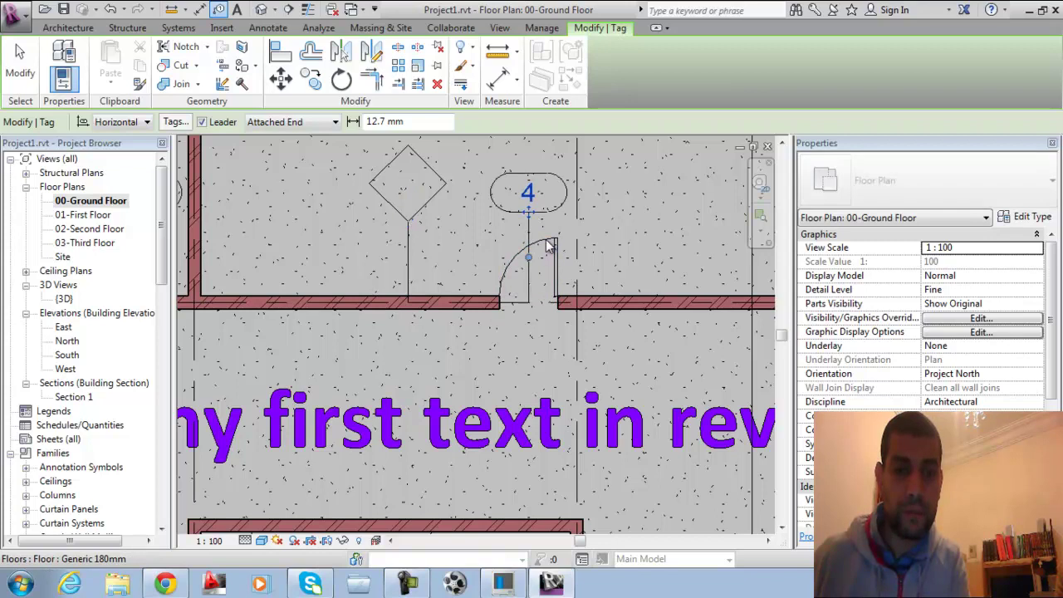
scroll(545, 308, "down", 4)
right_click(539, 286)
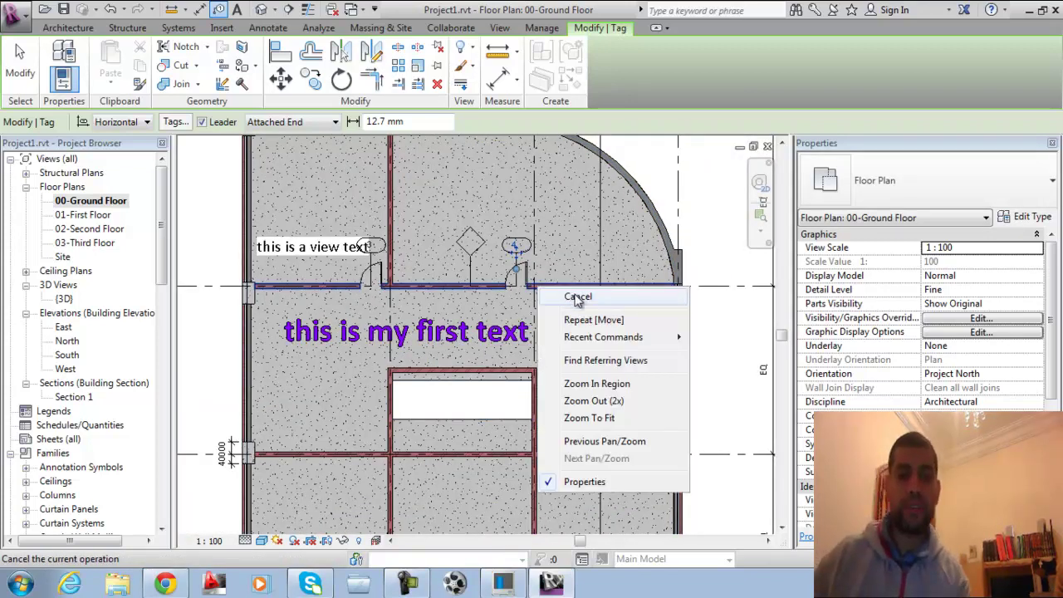
left_click(574, 296)
scroll(539, 235, "up", 3)
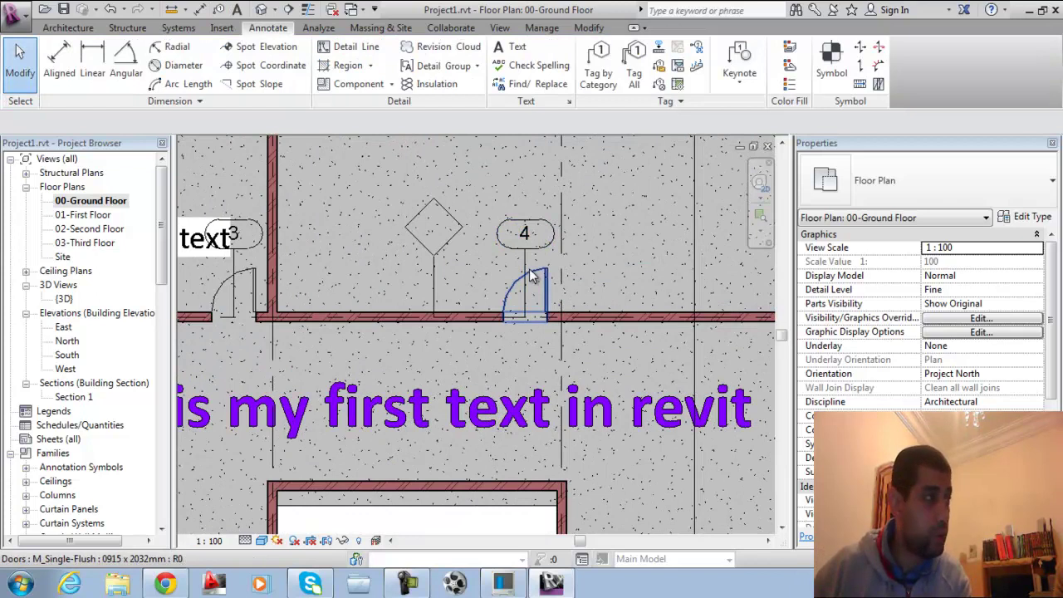
Check the tagged doors and wall in the {3D} view, and return to the 00-Ground Floor plan.
double_click(64, 298)
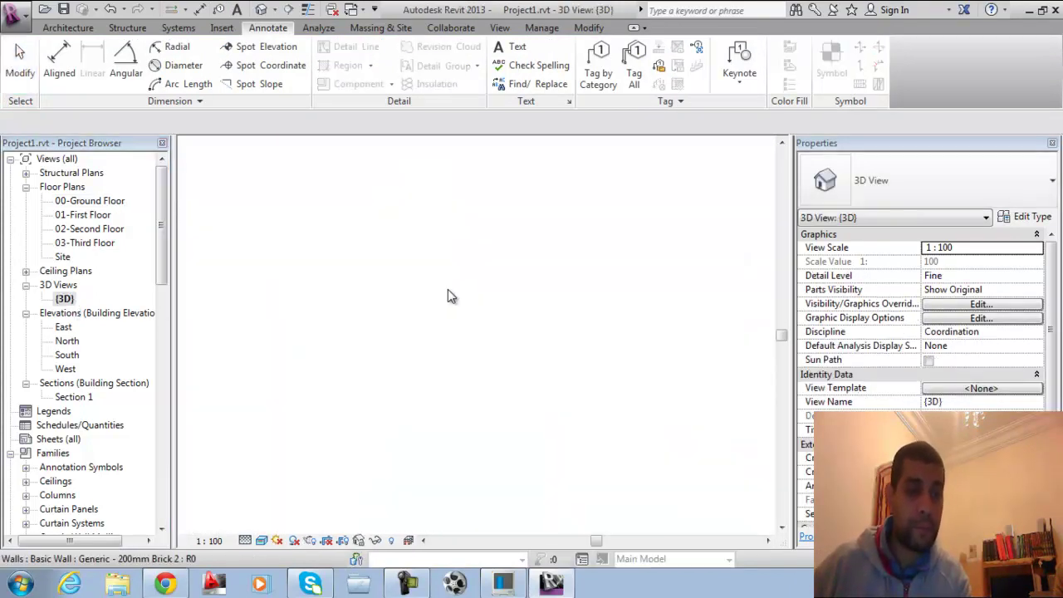
mouse_move(570, 360)
middle_mouse_down("shift")
mouse_move(572, 332)
mouse_move(570, 365)
middle_mouse_up("shift")
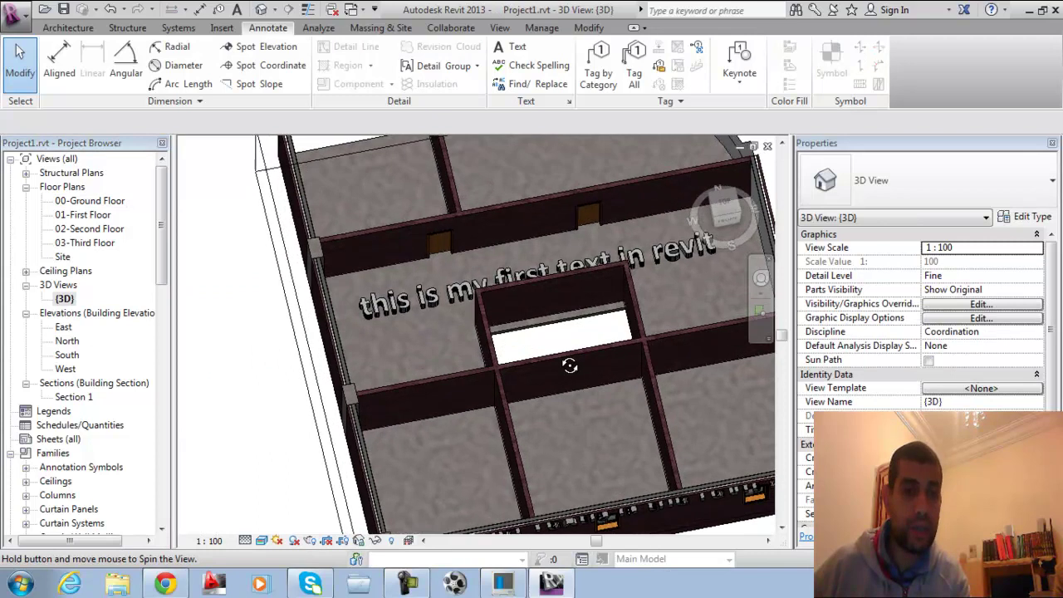
double_click(93, 204)
scroll(531, 299, "down", 2)
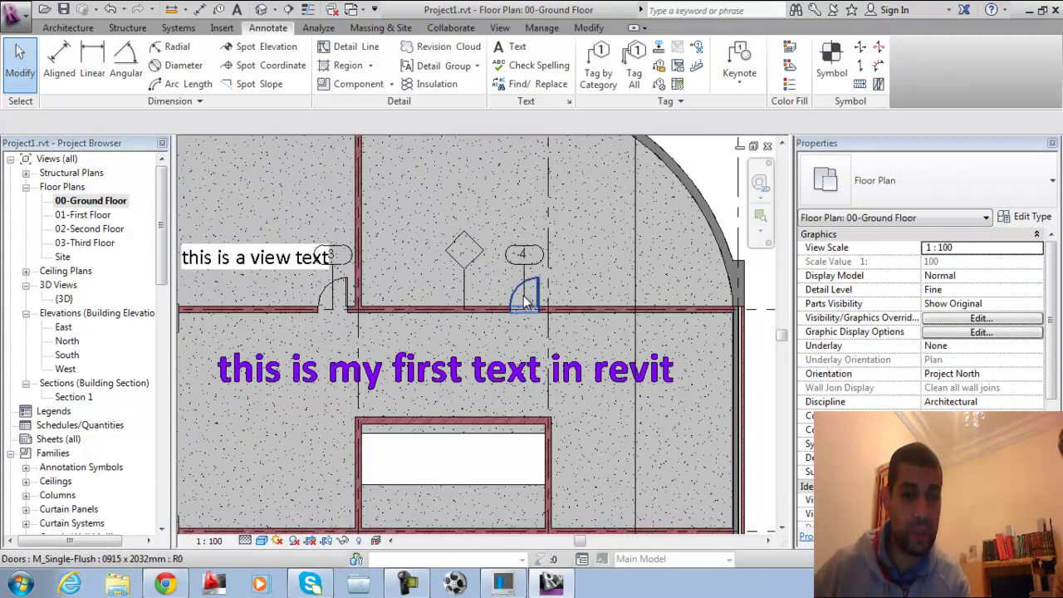
scroll(523, 303, "down", 2)
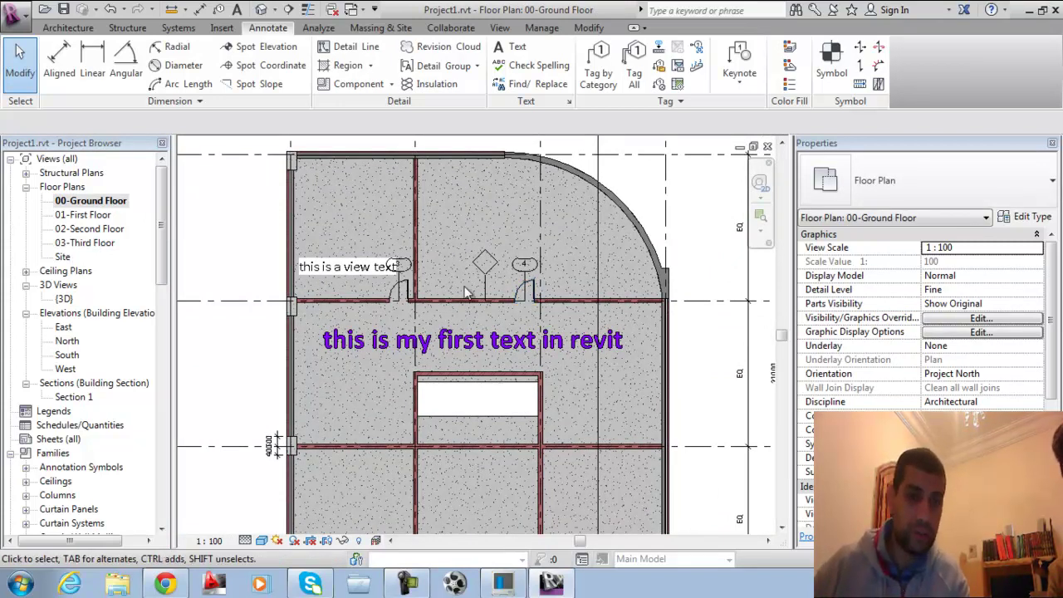
middle_click_drag(523, 293, 512, 277)
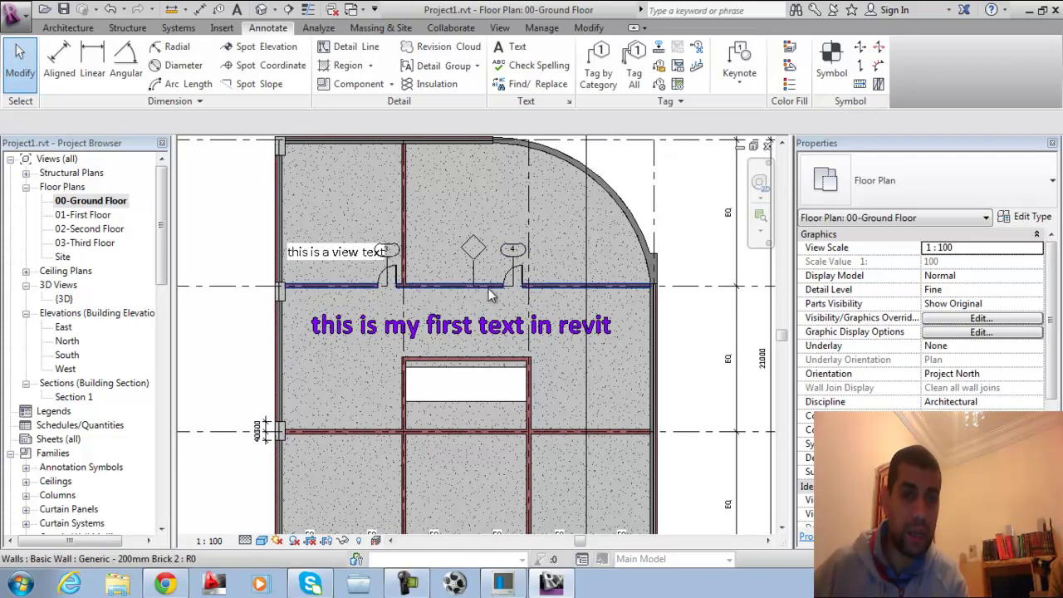
Compare the properties of the wall tag between the doors with those of the brick wall it tags.
left_click(473, 254)
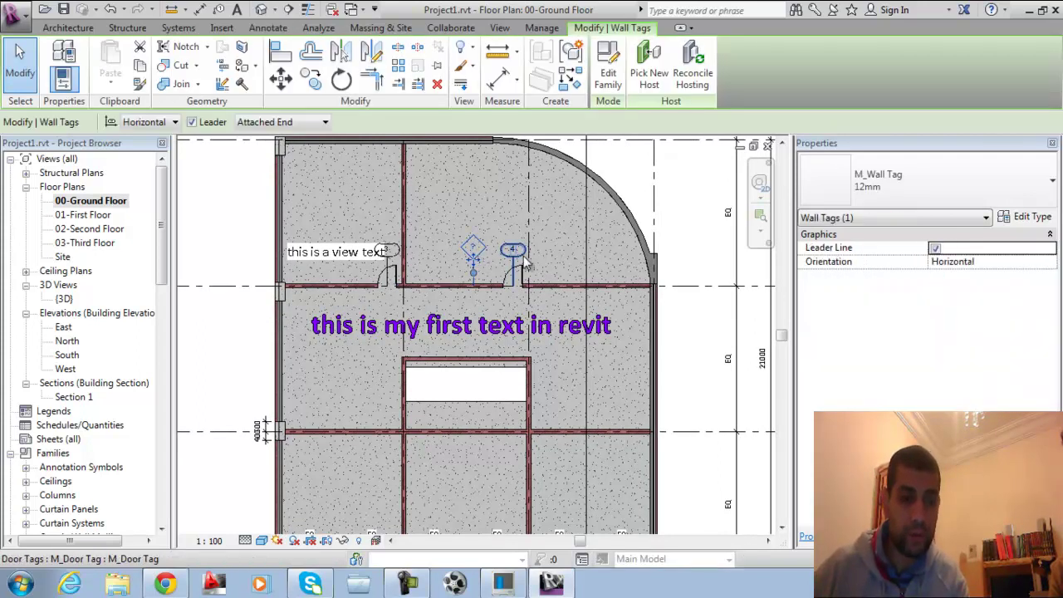
scroll(475, 259, "up", 5)
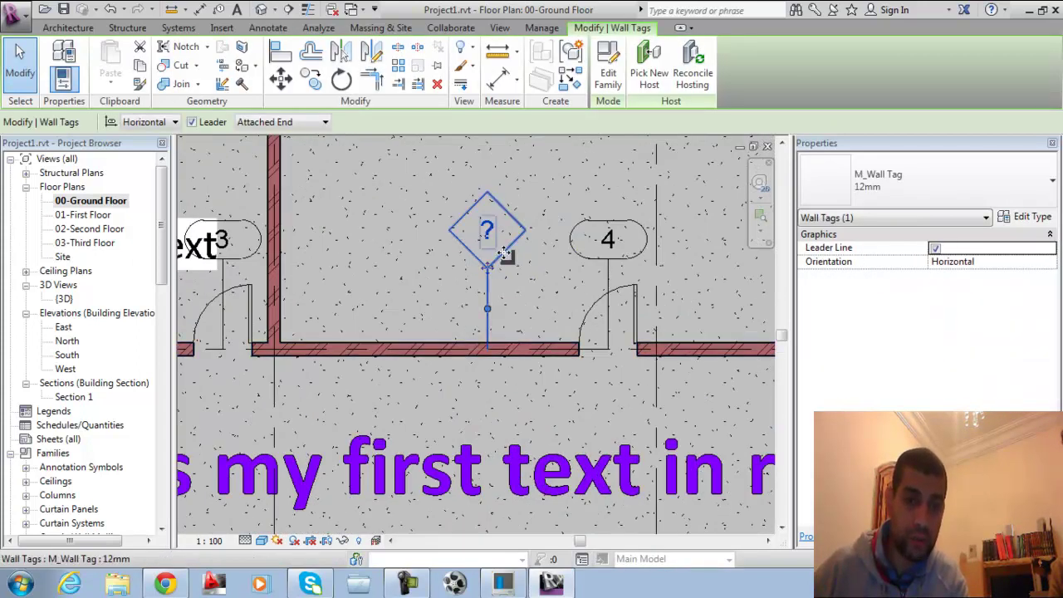
key("Escape")
left_click(504, 347)
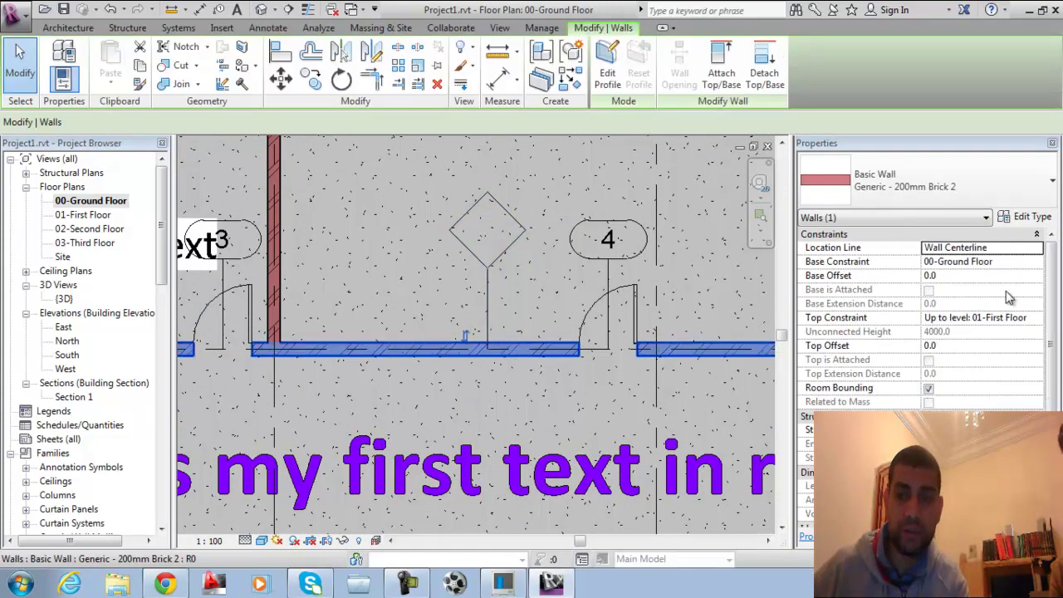
left_click(515, 251)
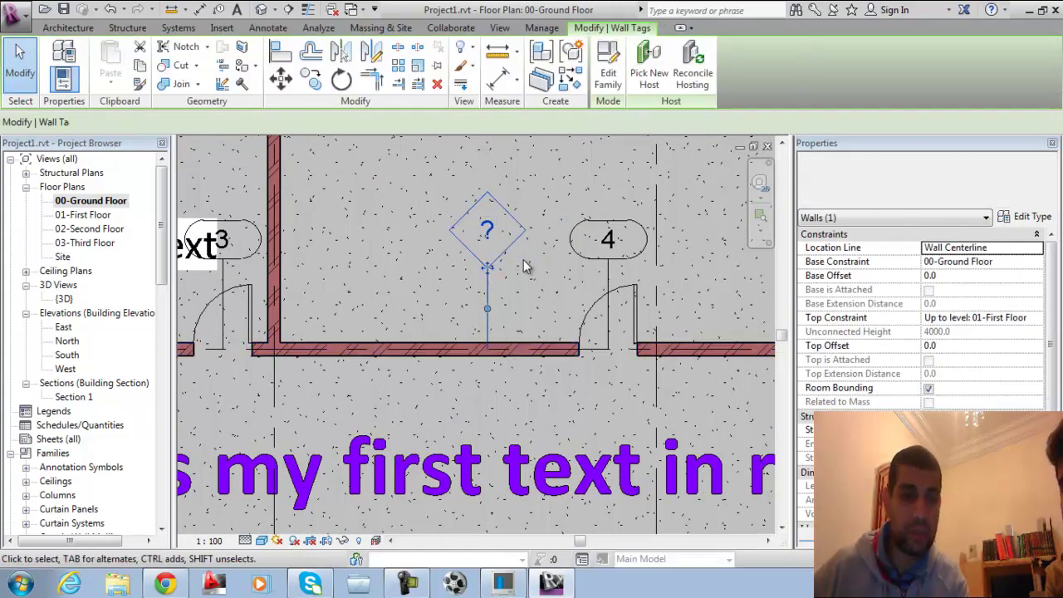
scroll(583, 364, "down", 3)
middle_click_drag(607, 387, 597, 357)
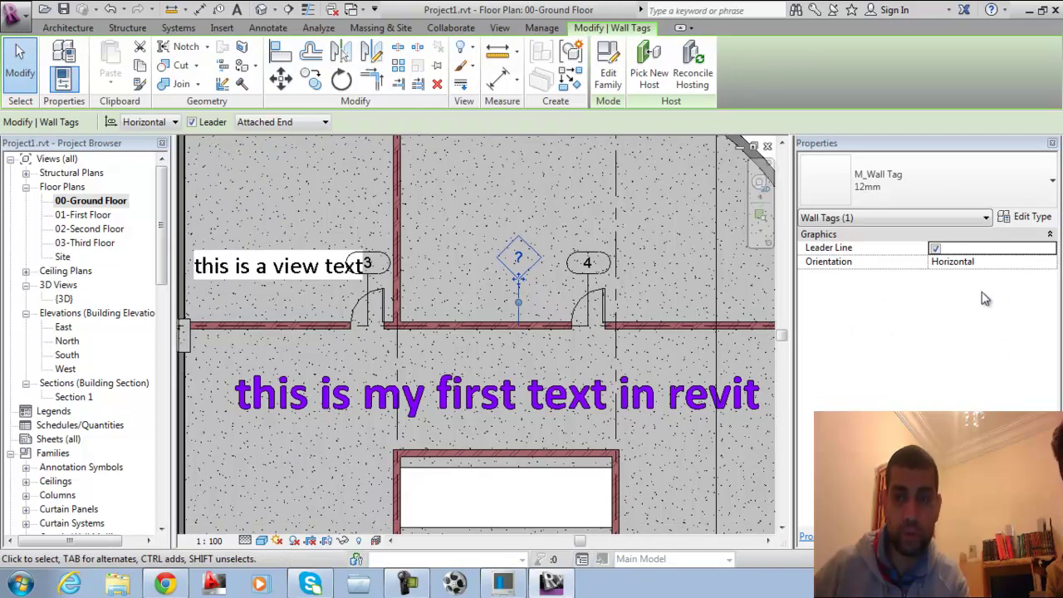
key("Escape")
left_click(546, 323)
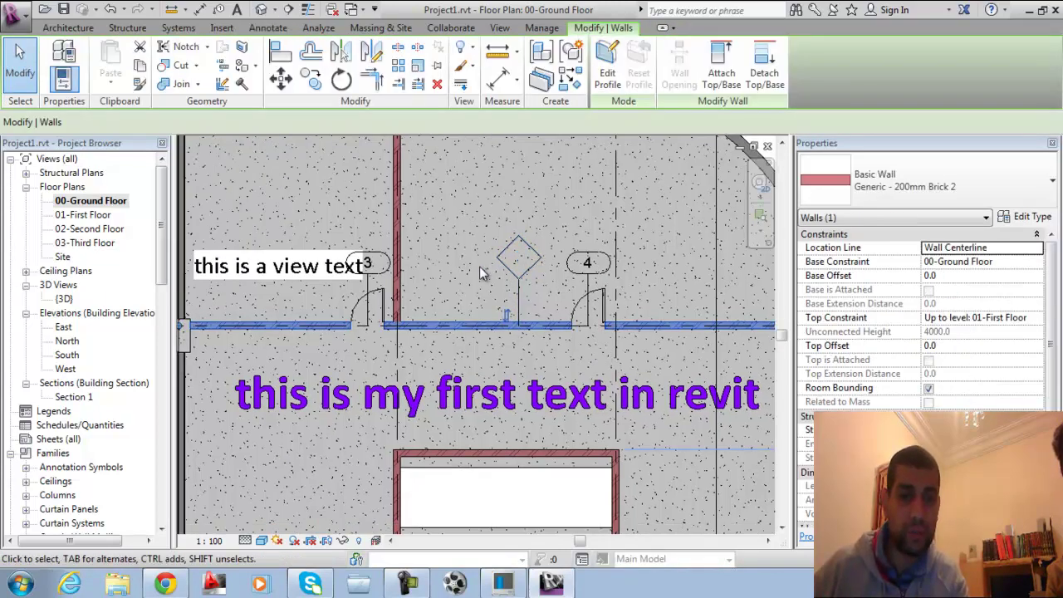
middle_click_drag(623, 338, 546, 327)
scroll(546, 327, "down", 4)
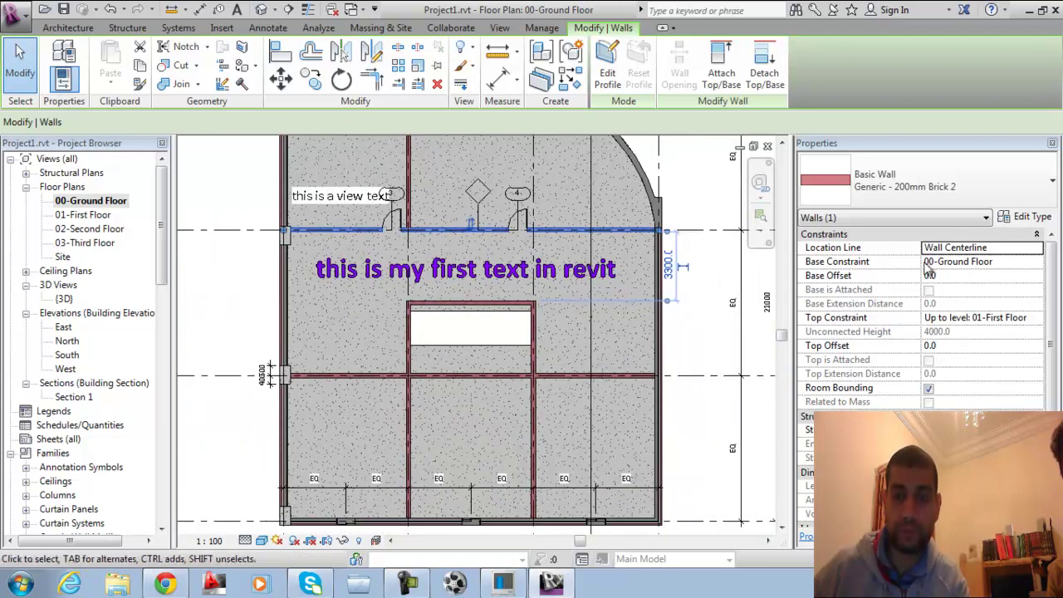
left_click(686, 355)
middle_click_drag(686, 355, 665, 415)
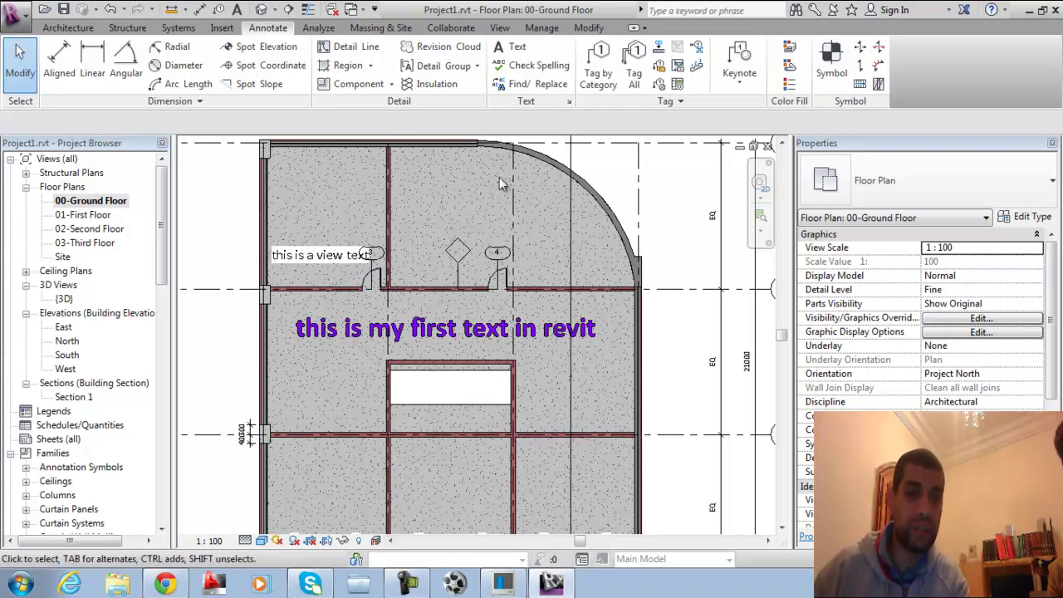
Open the text type properties and duplicate the 2.5mm Arial type as "ZFP-textstyle-100".
left_click(569, 101)
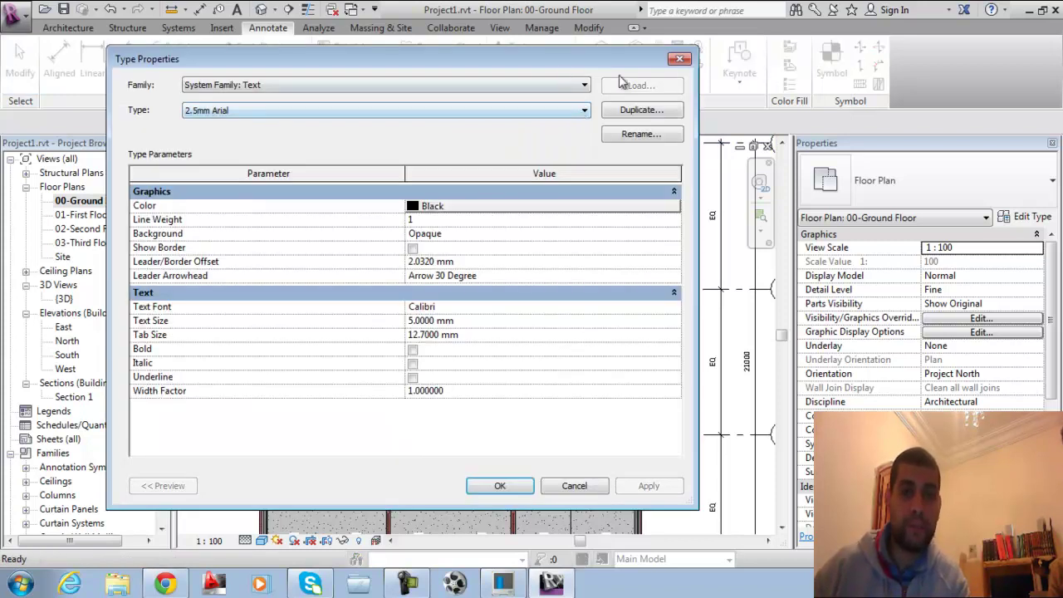
left_click(681, 61)
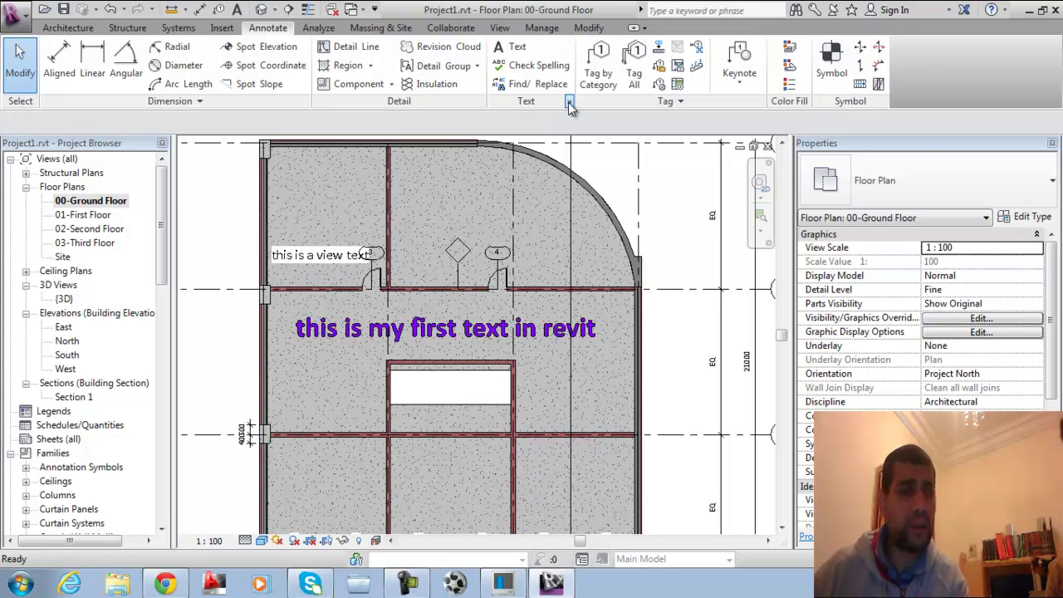
left_click(567, 102)
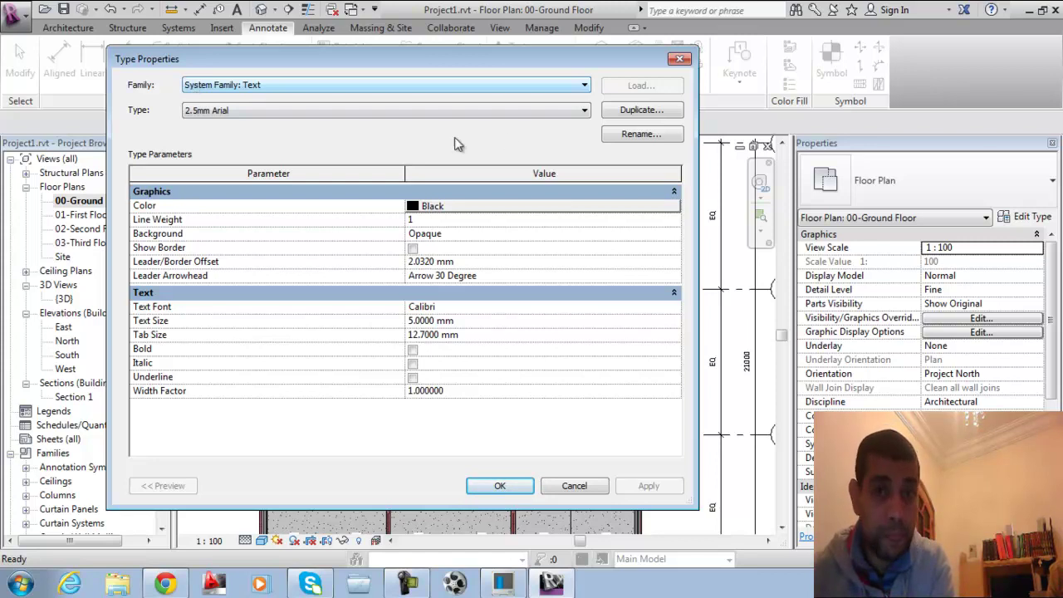
left_click(655, 113)
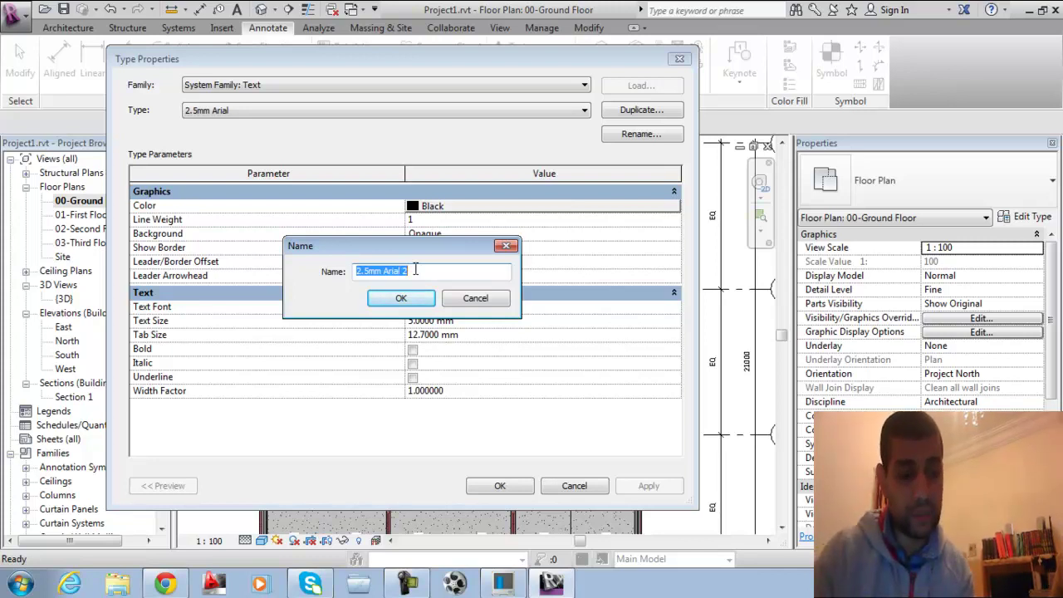
type("2")
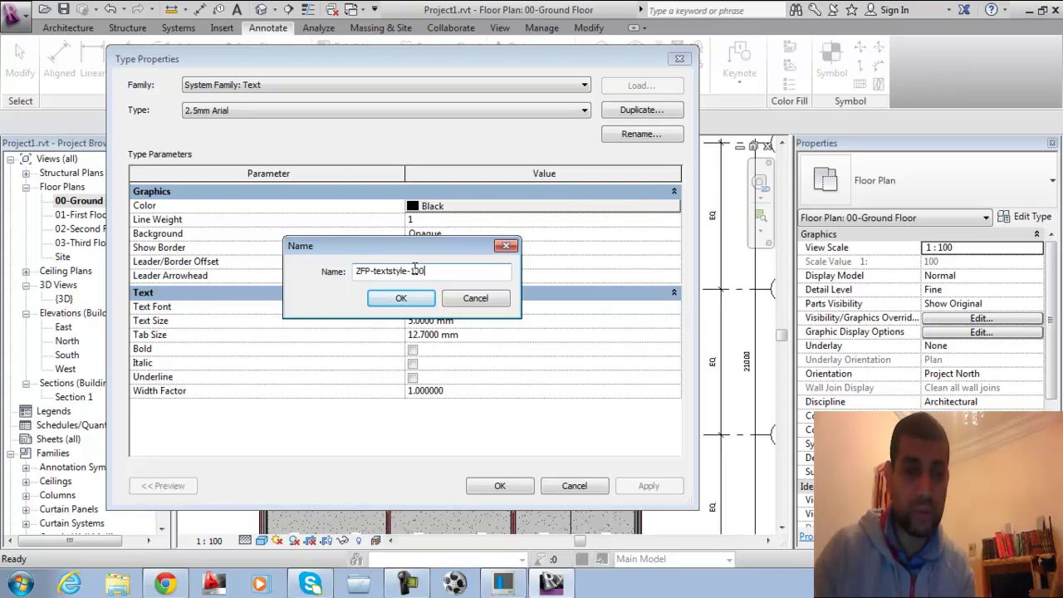
key("Return")
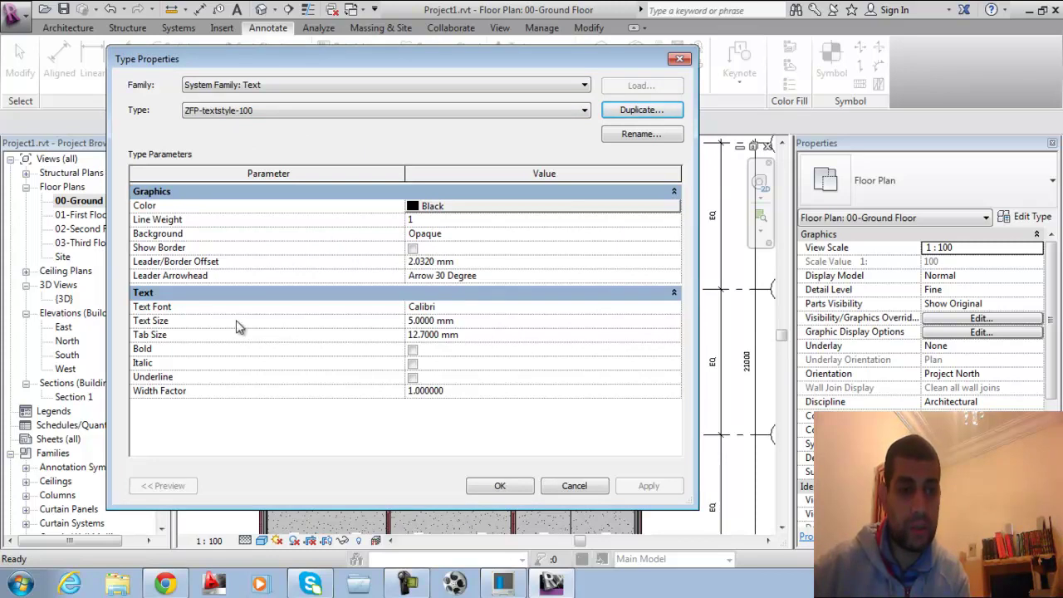
Set the text size of the ZFP-textstyle-100 type to 2.5 mm.
left_click(490, 323)
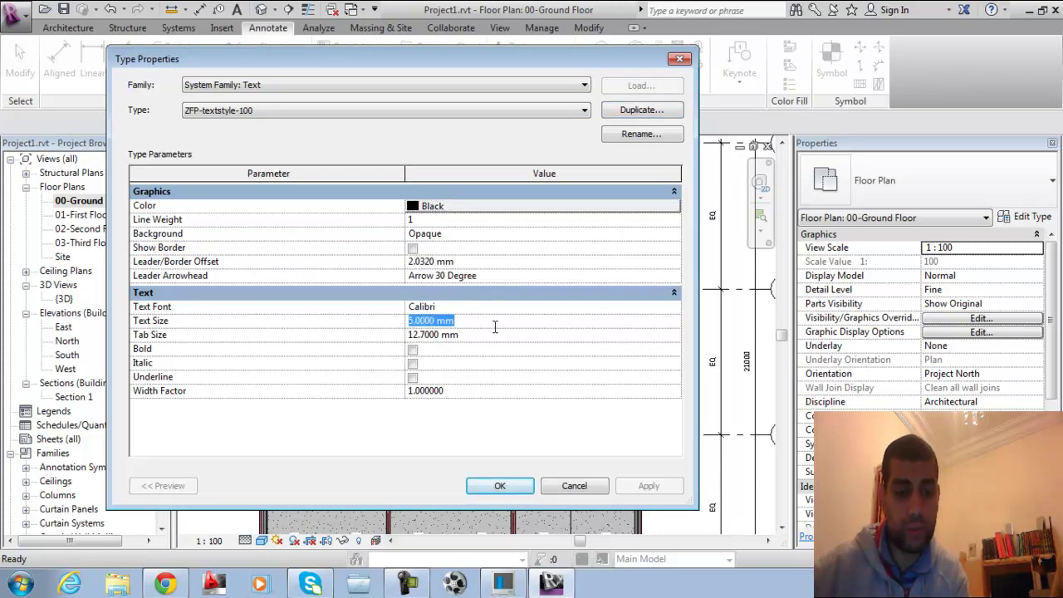
type("25")
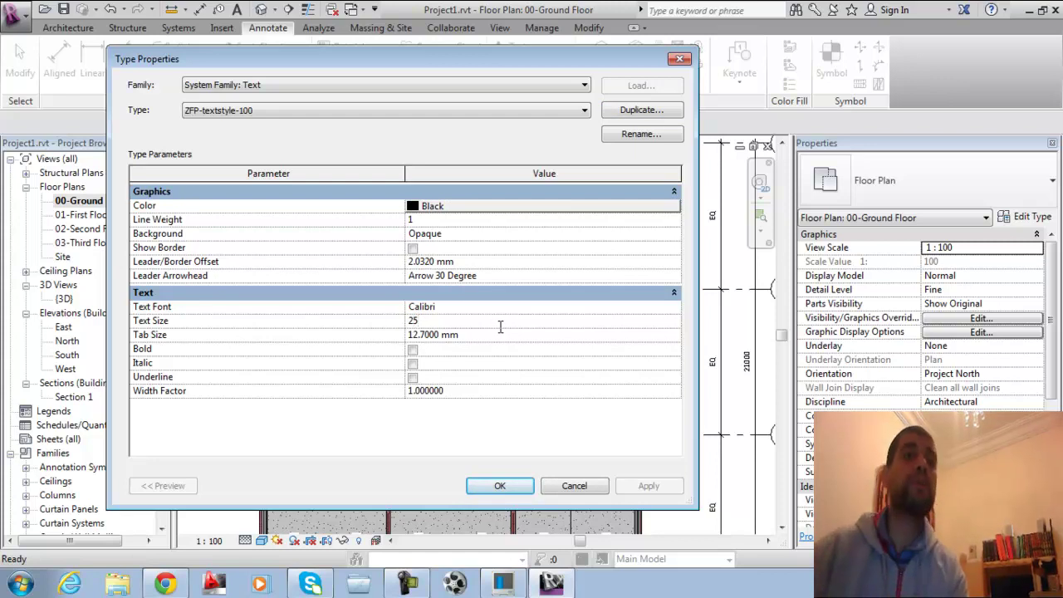
left_click(413, 332)
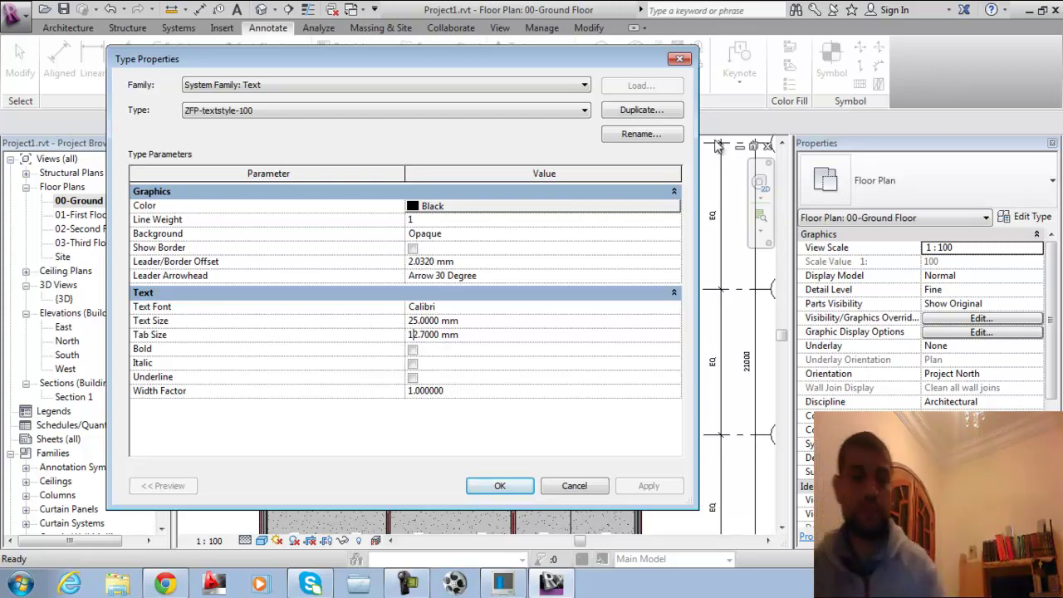
left_click(524, 331)
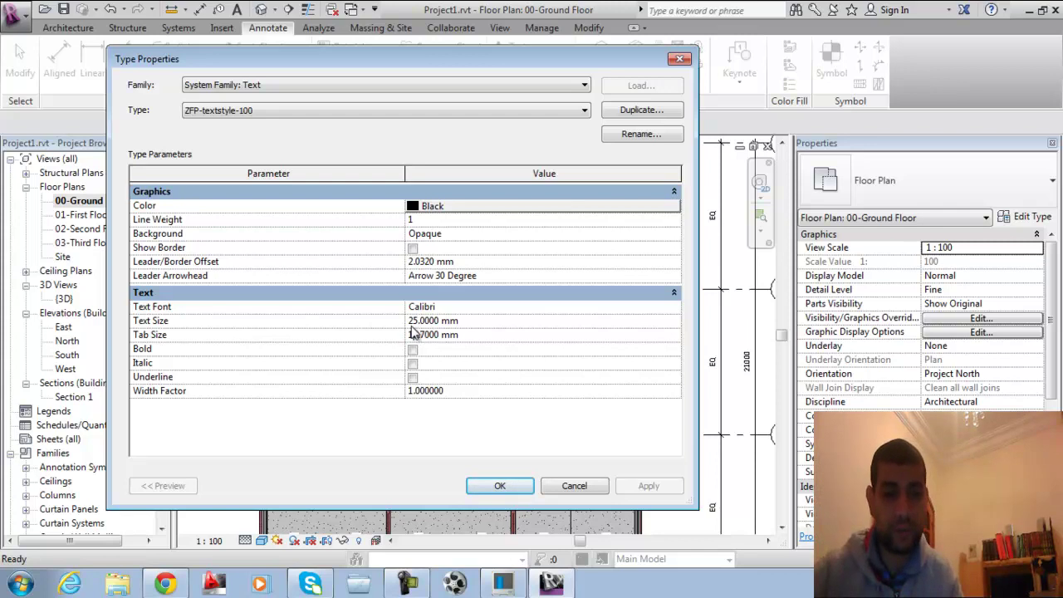
left_click(413, 321)
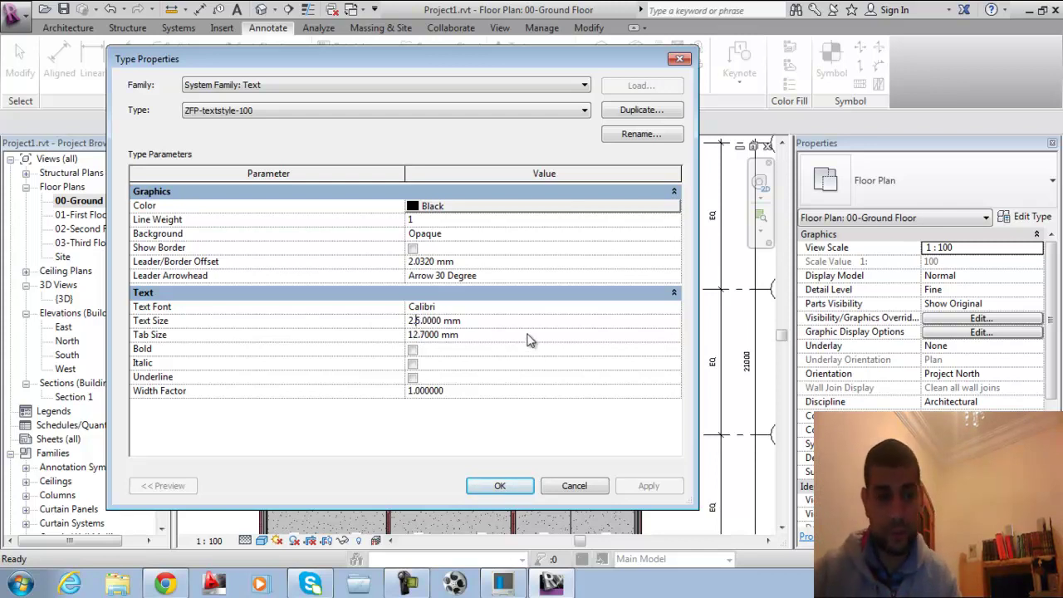
type(".")
left_click(322, 351)
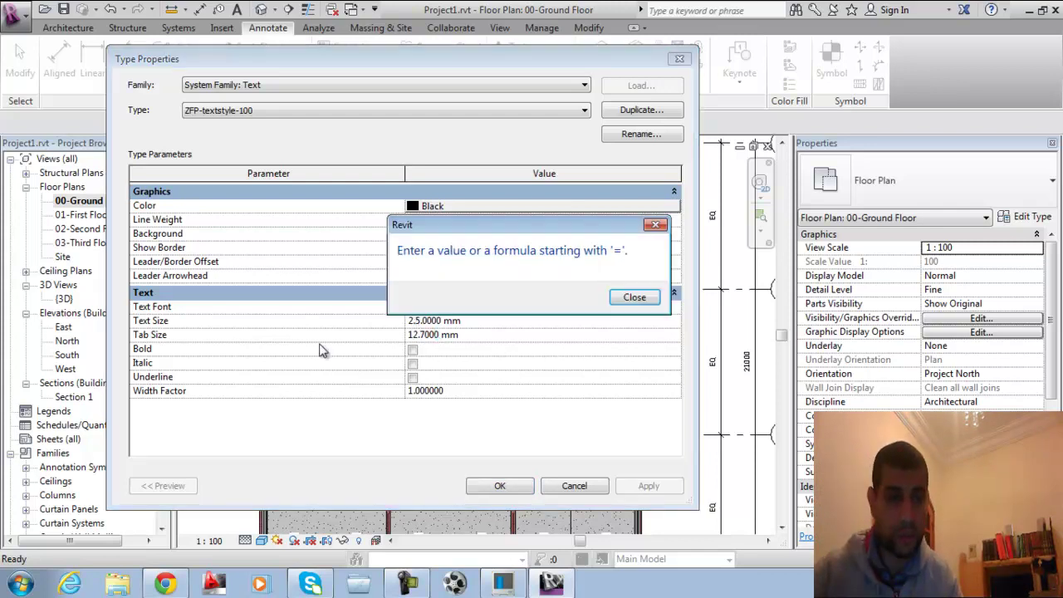
left_click(630, 297)
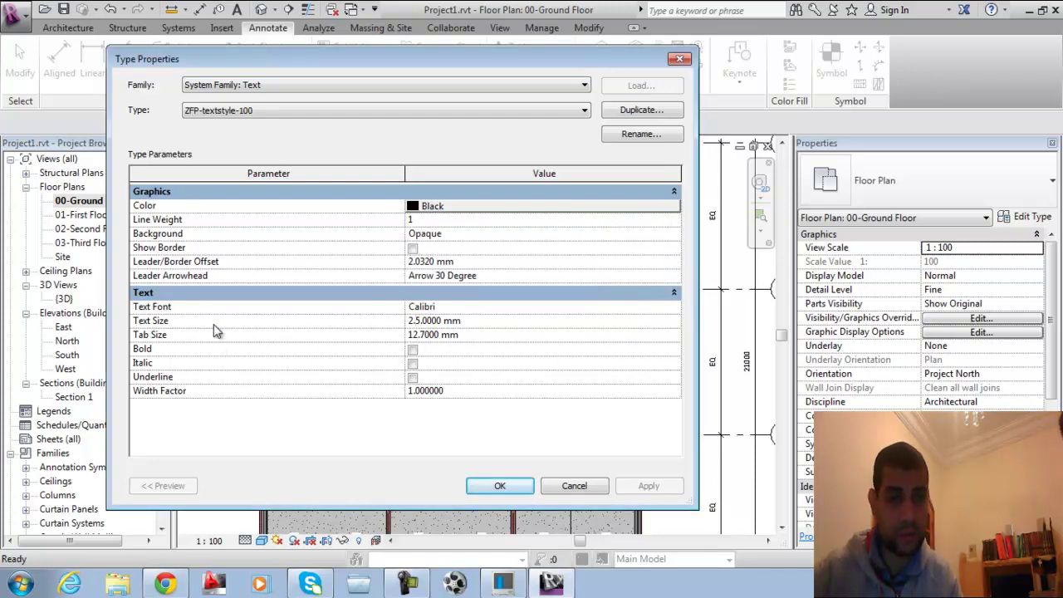
left_click(473, 334)
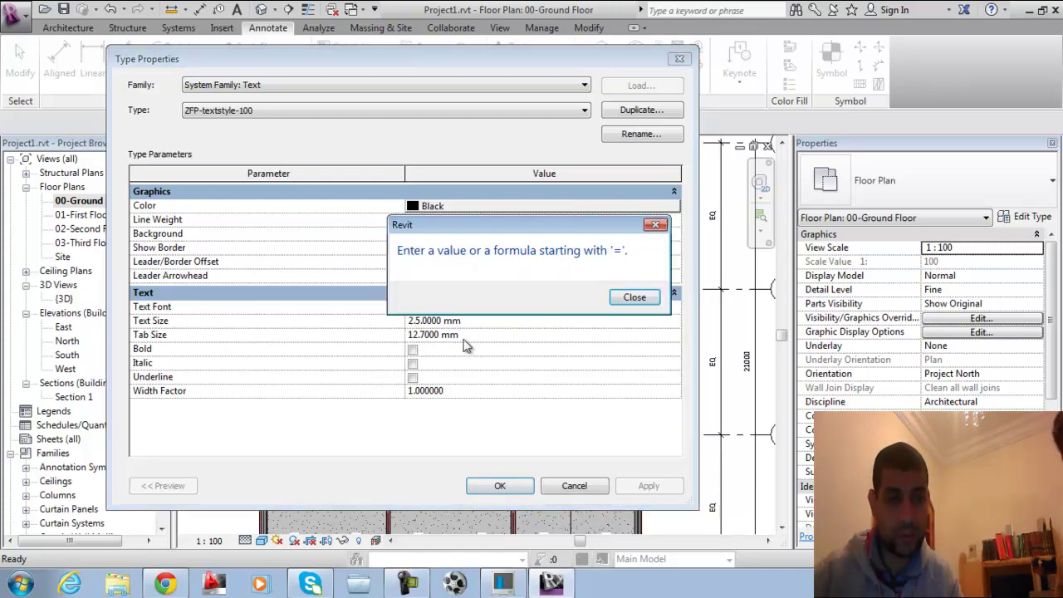
left_click(634, 297)
left_click(420, 320)
key("BackSpace")
left_click(427, 335)
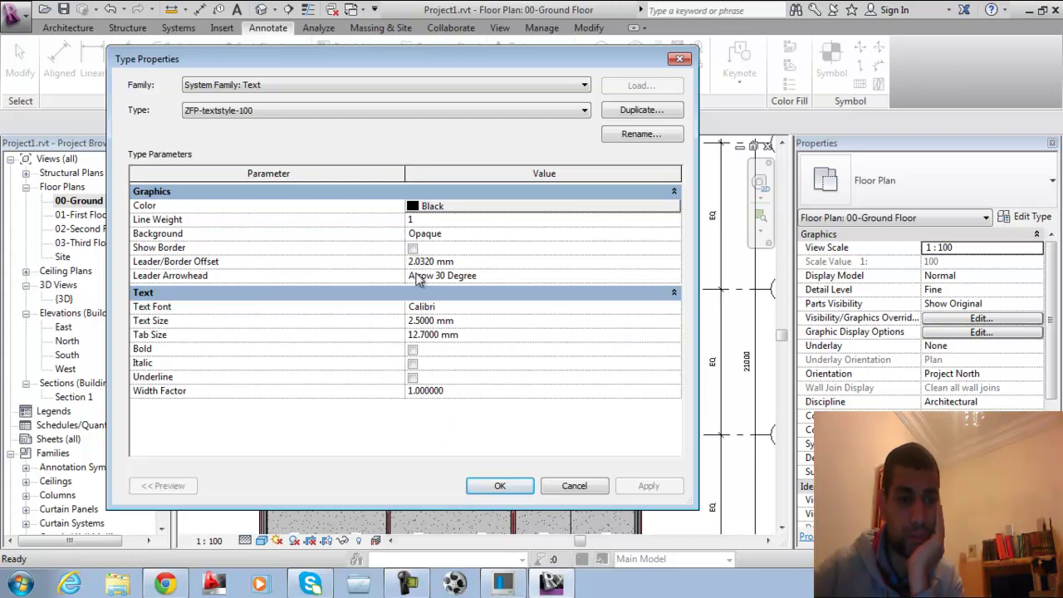
Set the text font of the ZFP-textstyle-100 type to Swis721 Blk BT and apply the type changes.
left_click(436, 307)
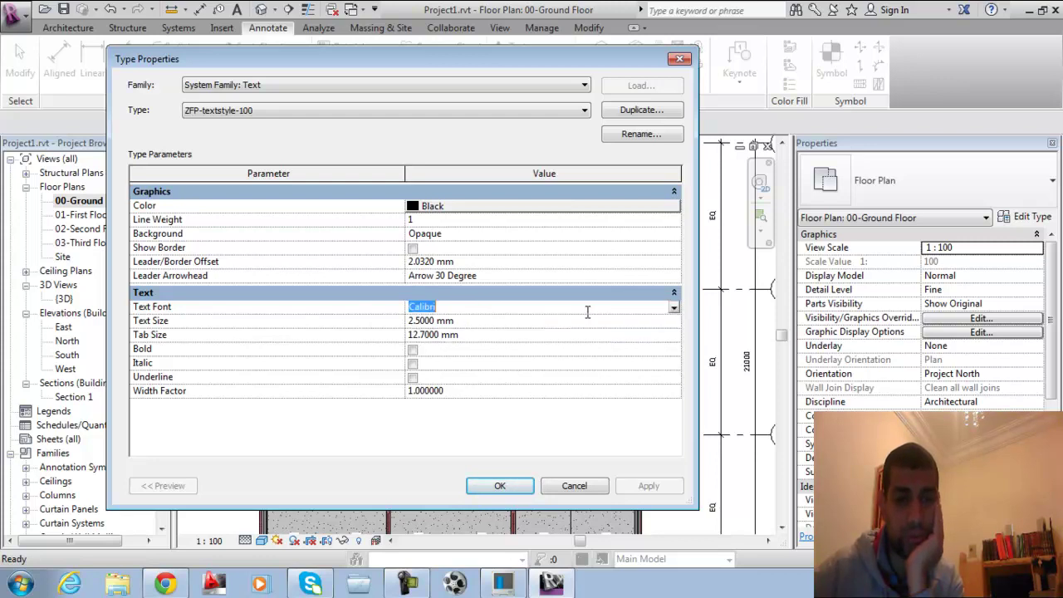
left_click(673, 309)
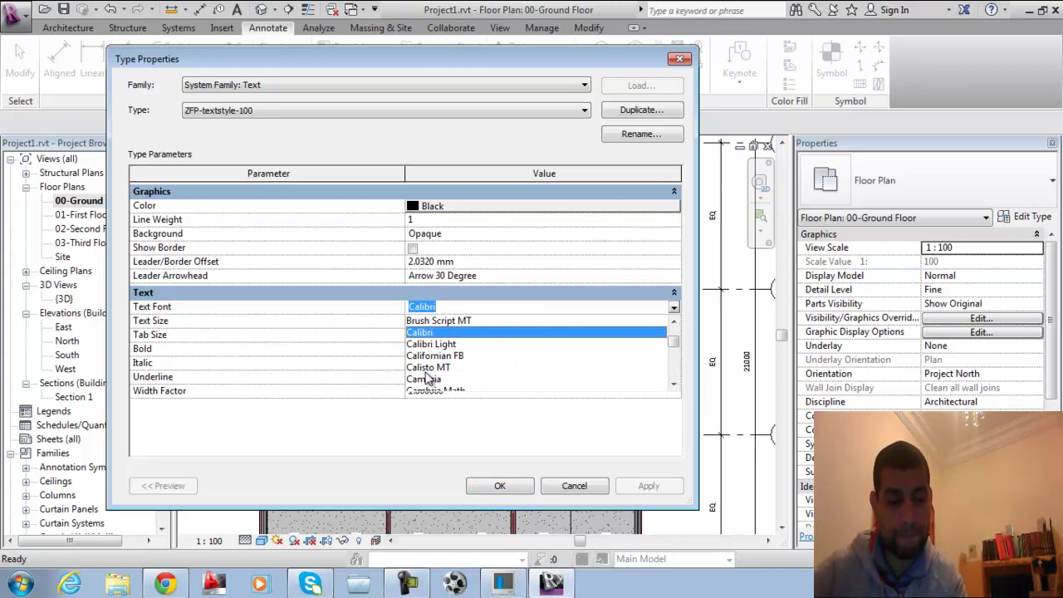
type("w")
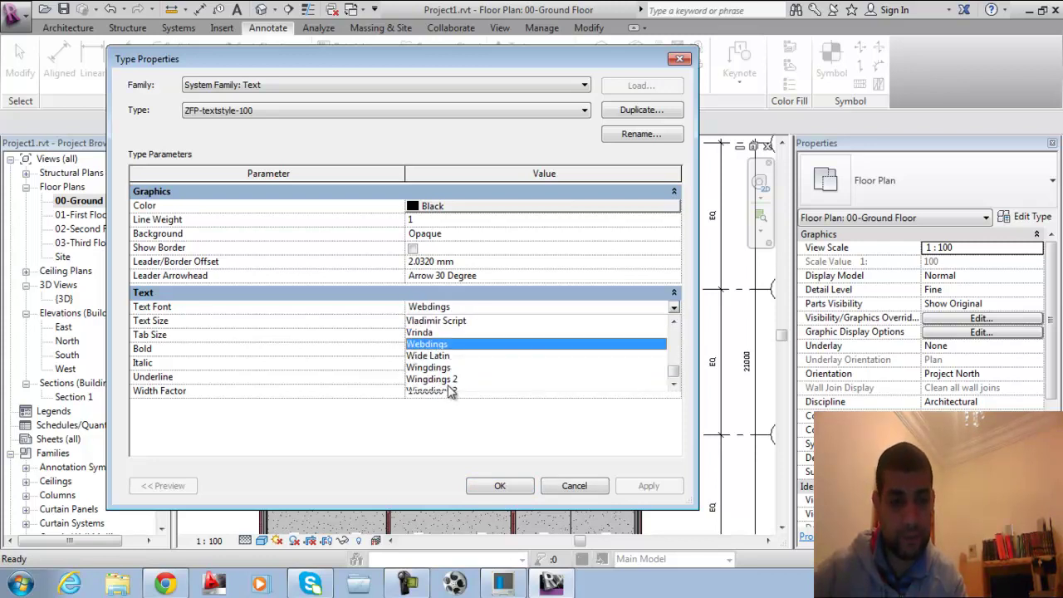
type("s")
scroll(448, 379, "down", 3)
scroll(447, 380, "down", 1)
scroll(448, 379, "down", 2)
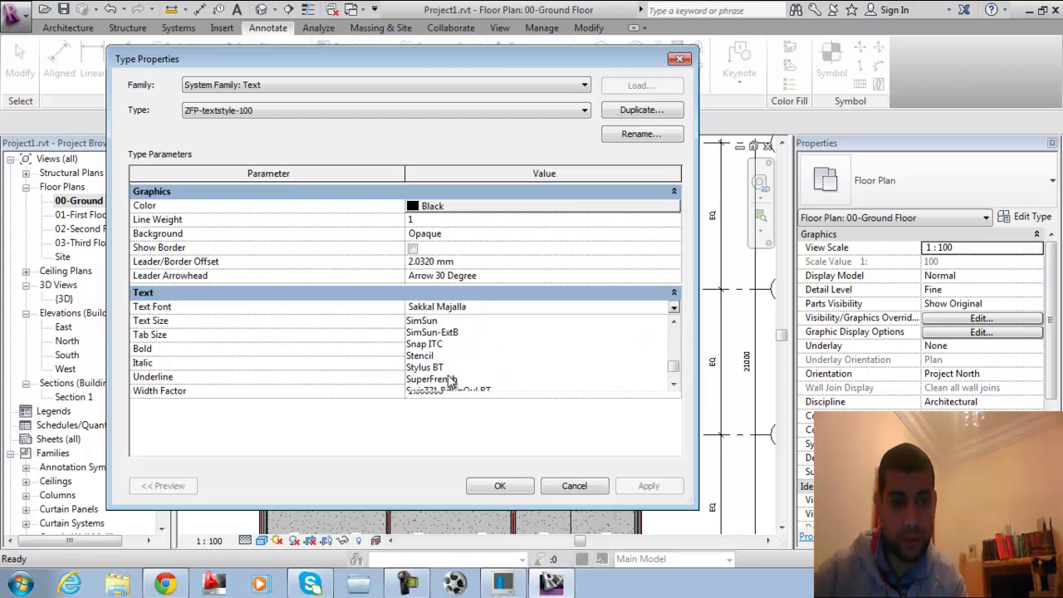
scroll(448, 371, "down", 1)
scroll(446, 361, "down", 1)
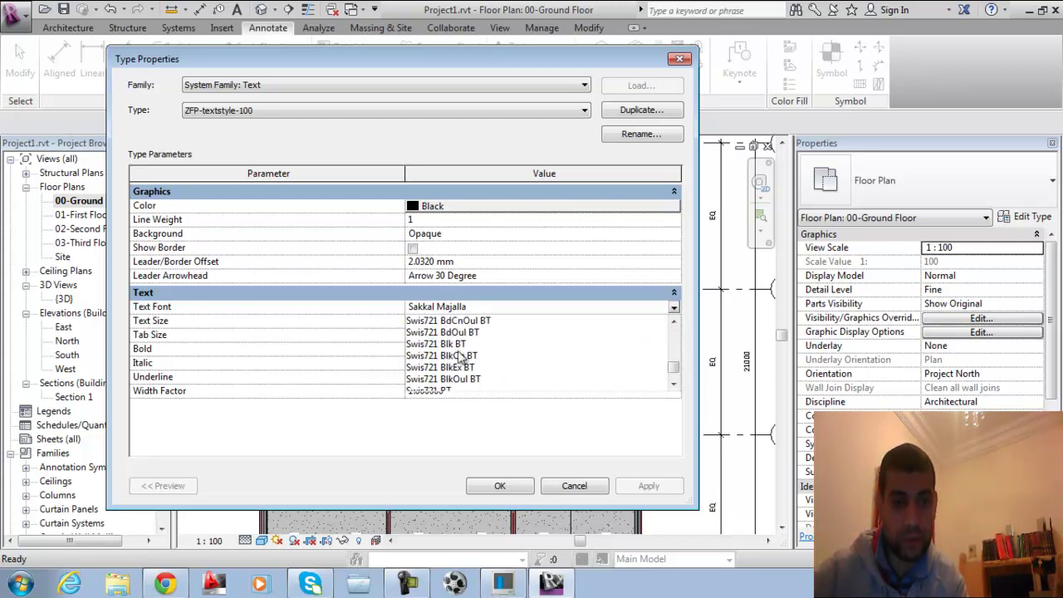
left_click(449, 344)
left_click(526, 484)
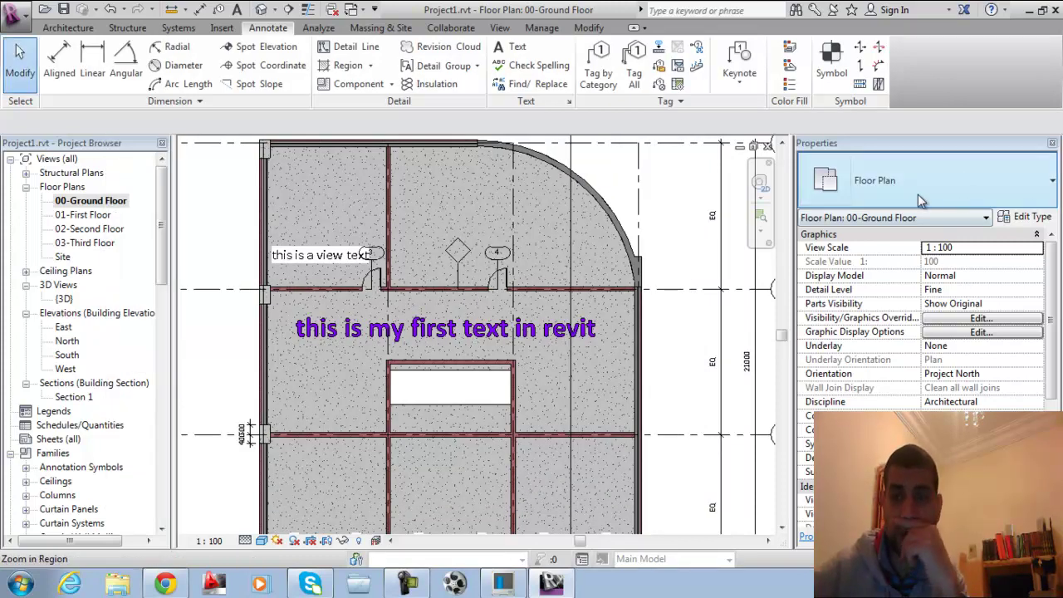
Place a text note reading "ffffffff" in the ZFP-textstyle-100 style above the "this is a view text" note.
left_click(512, 47)
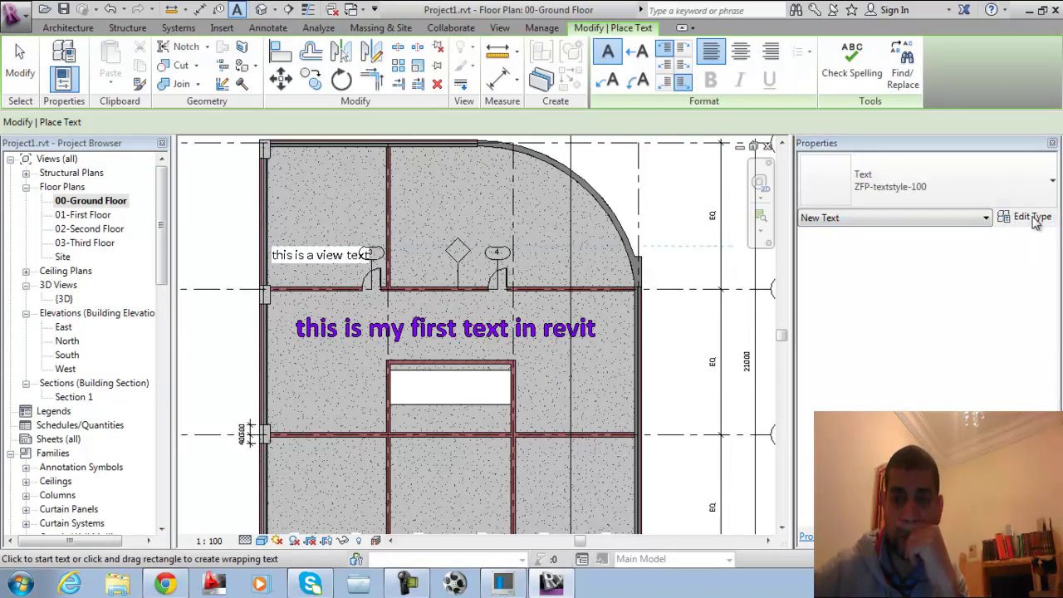
left_click(317, 205)
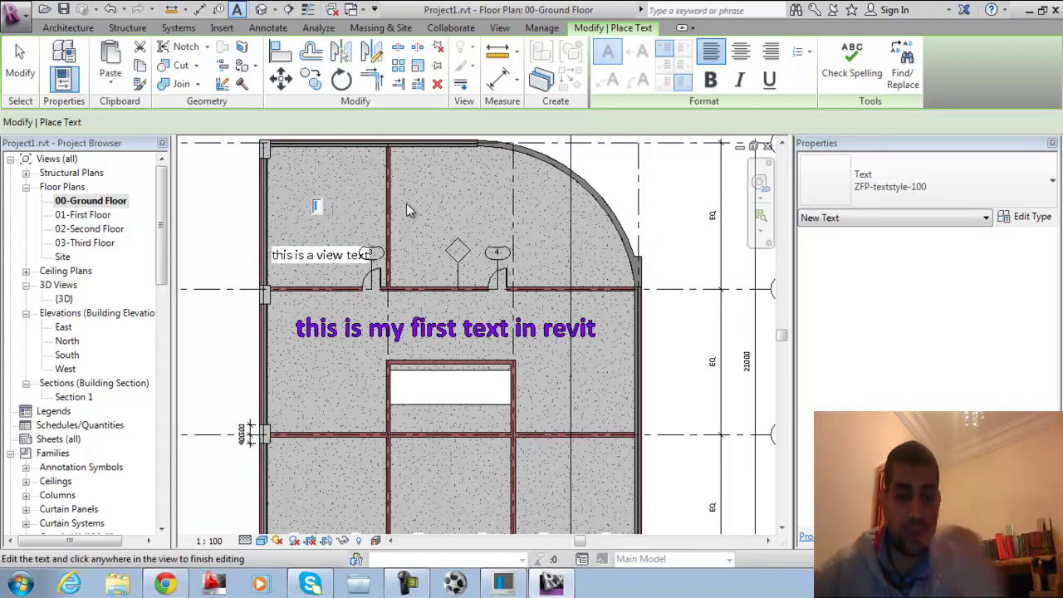
type("text")
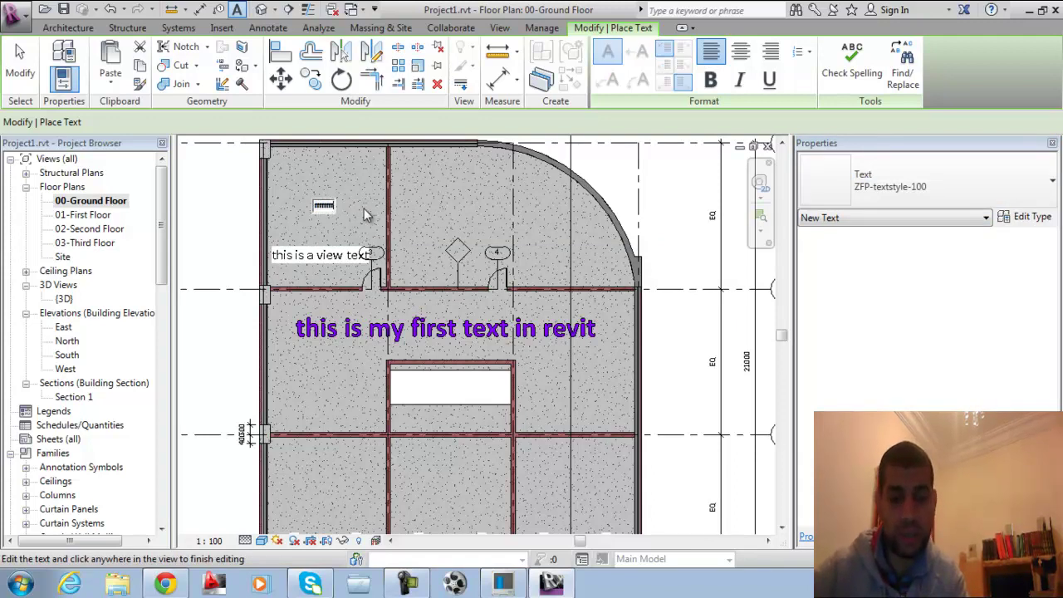
key("Return")
key("Return")
left_click(362, 207)
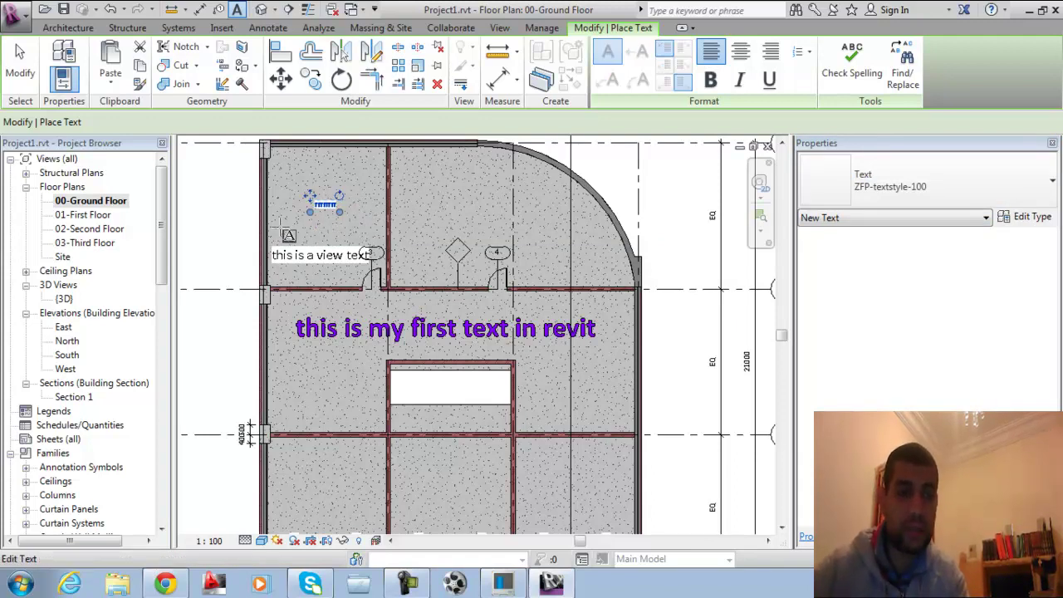
key("Escape")
key("Escape")
scroll(349, 231, "up", 4)
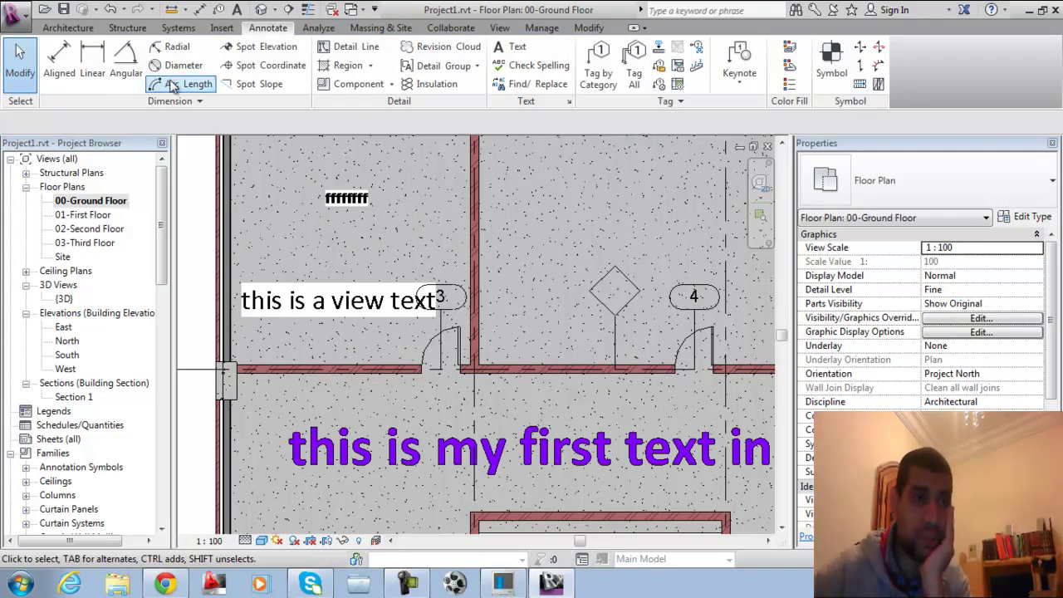
Review the type properties of the linear dimension style Diagonal - 2.5mm Arial without changing them.
left_click(196, 101)
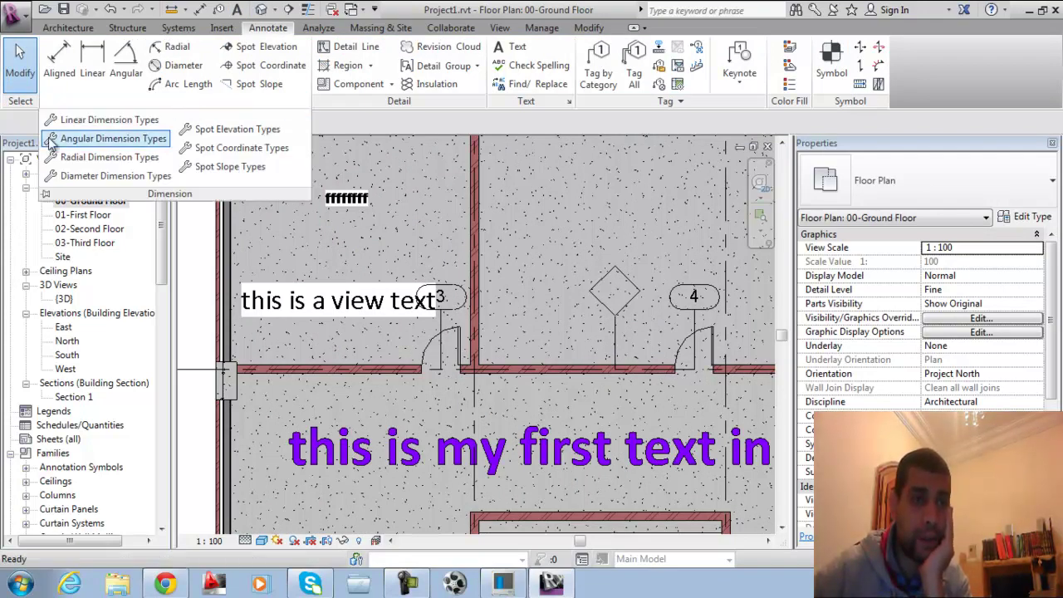
left_click(108, 123)
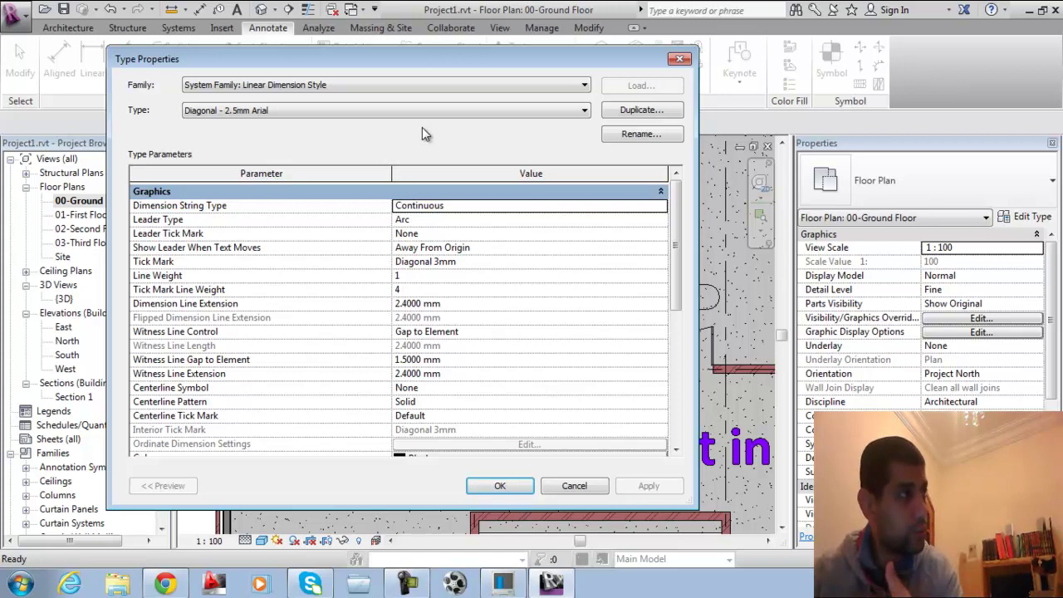
left_click(550, 486)
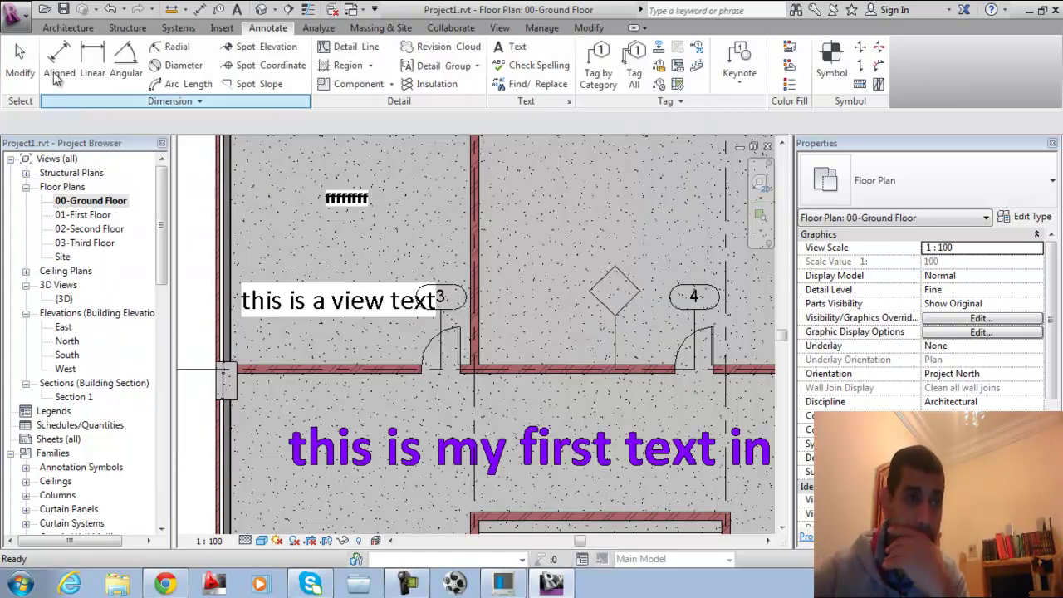
left_click(171, 101)
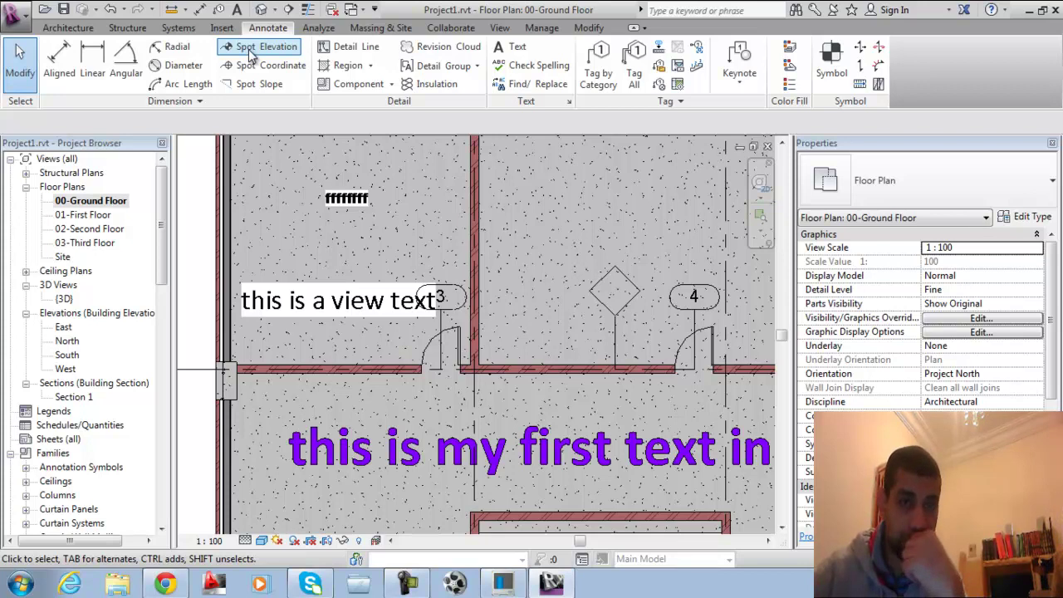
Place a spot elevation on the floor of the room with door 3, its leader shoulder extending across the brick wall.
left_click(250, 50)
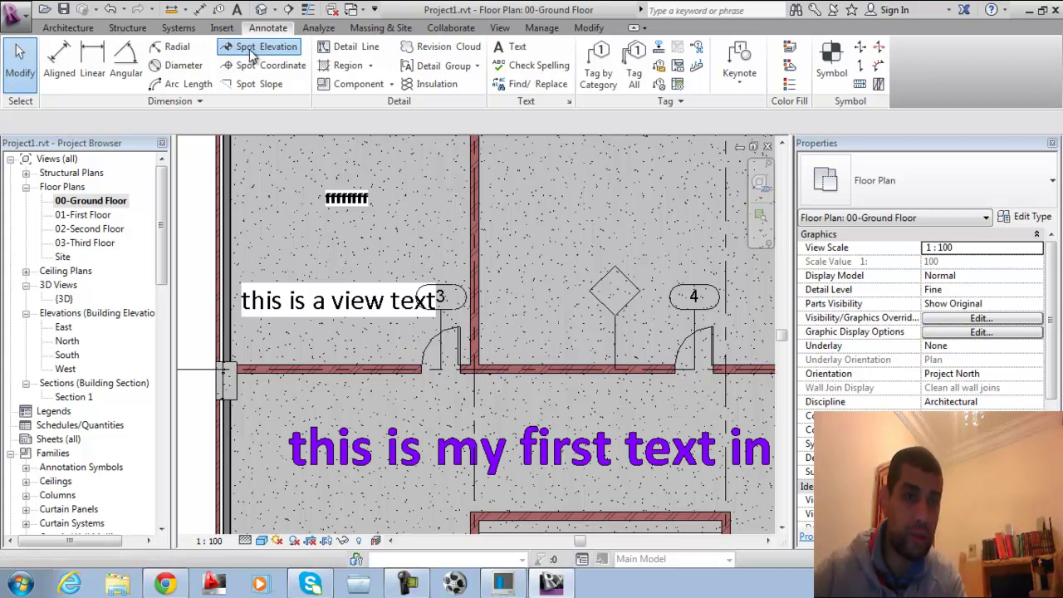
left_click(331, 242)
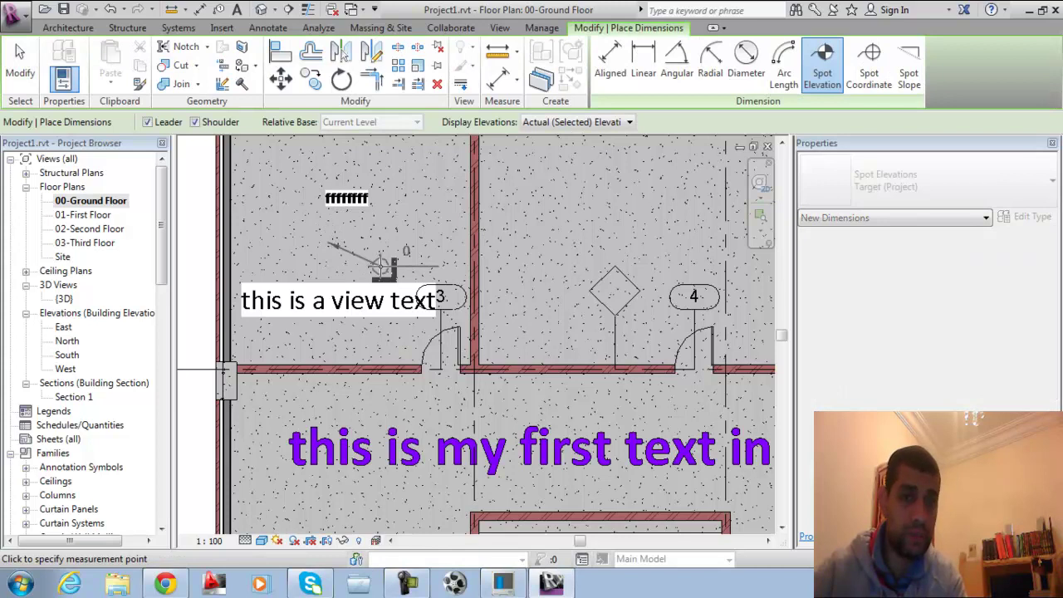
left_click(412, 180)
left_click(518, 180)
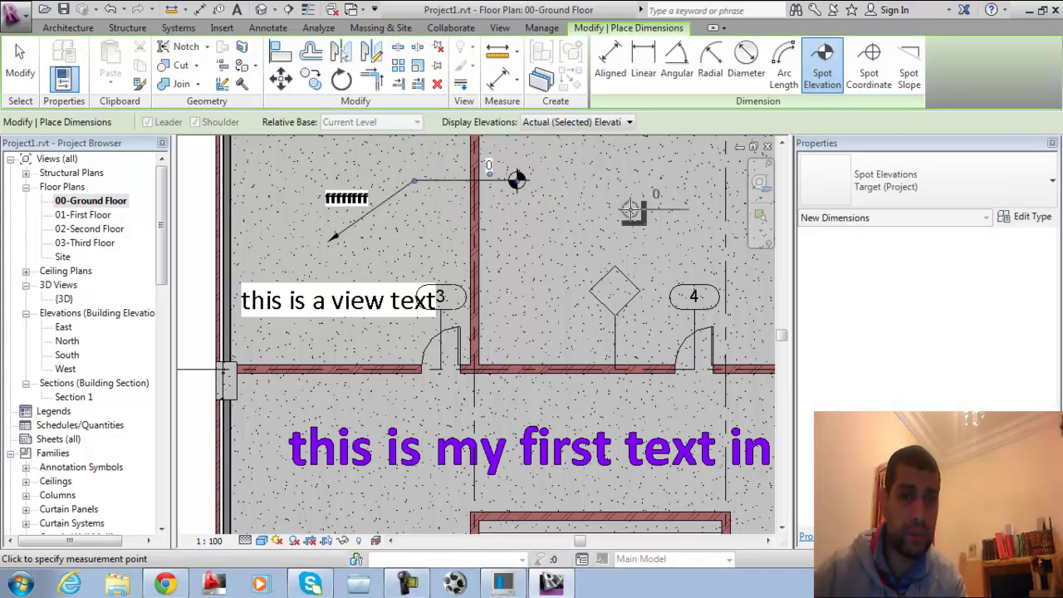
key("Escape")
key("Escape")
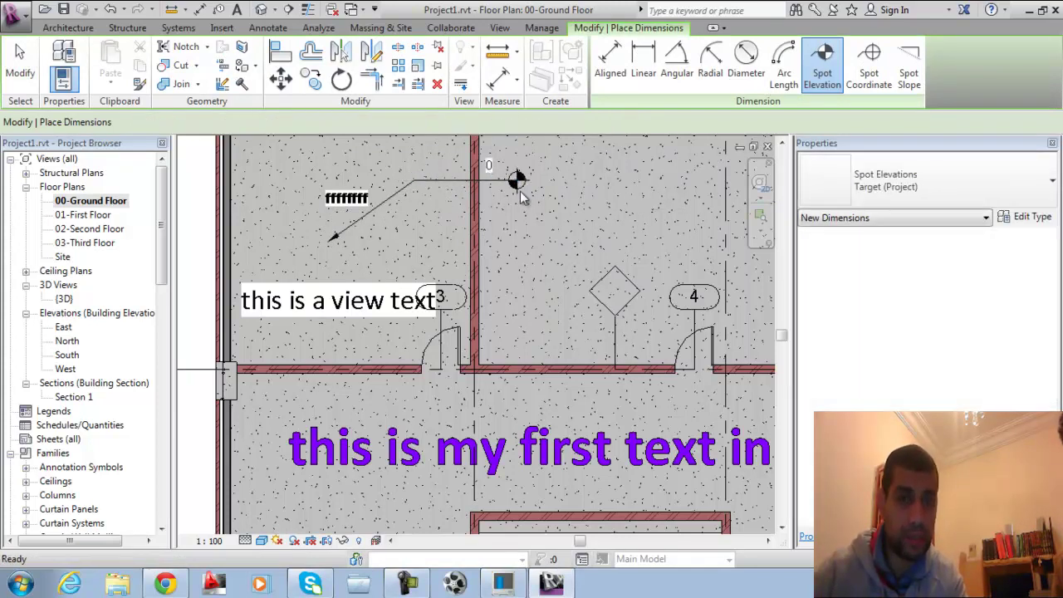
Inspect the type properties of the placed spot elevation without changing them.
left_click(505, 180)
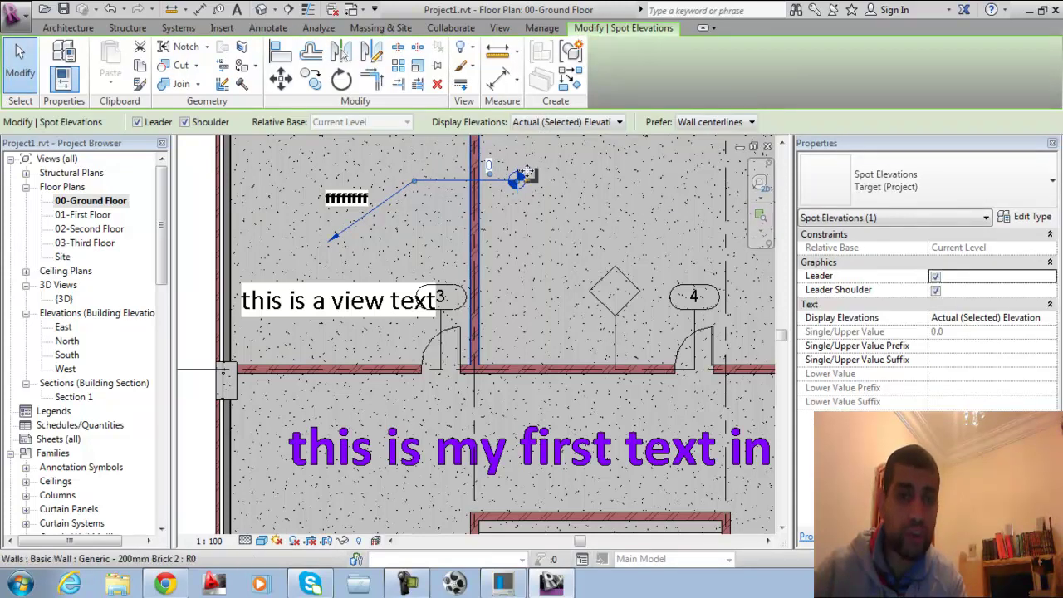
left_click(1003, 217)
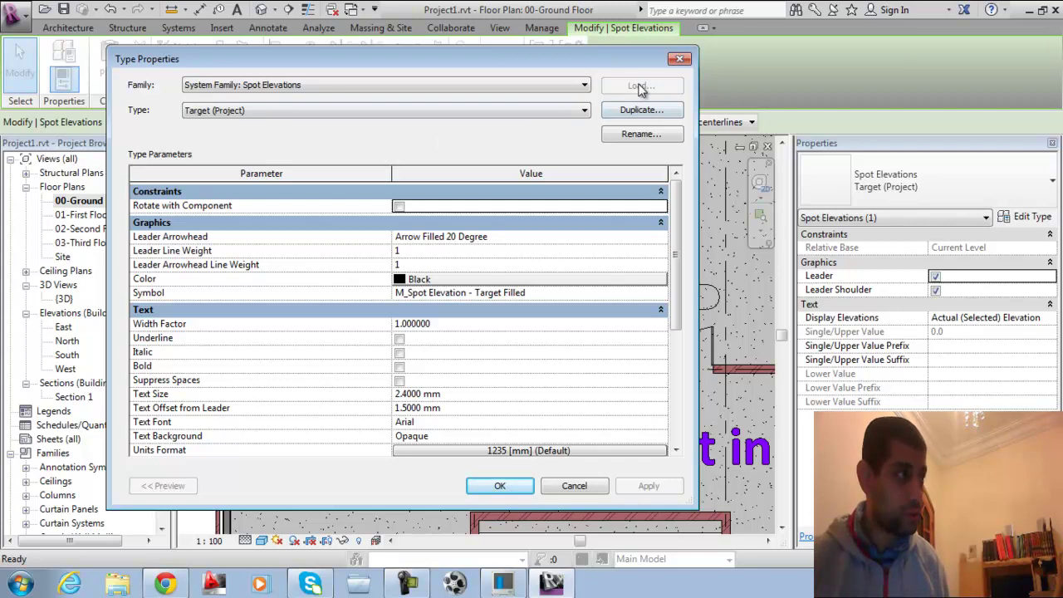
left_click(573, 486)
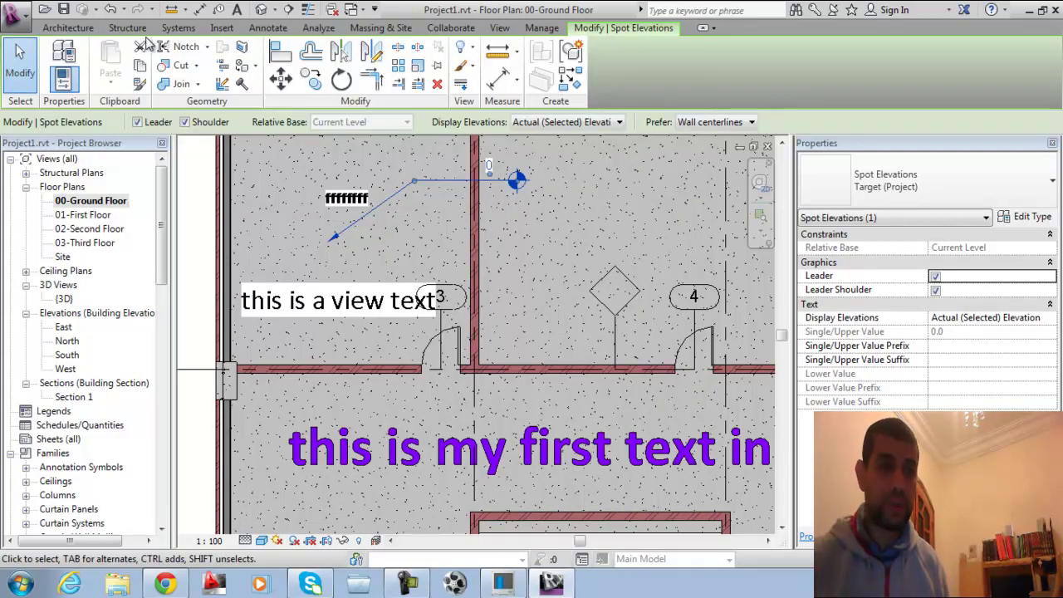
Browse the US Metric family library for loading and check the supported family file types.
left_click(267, 28)
left_click(220, 29)
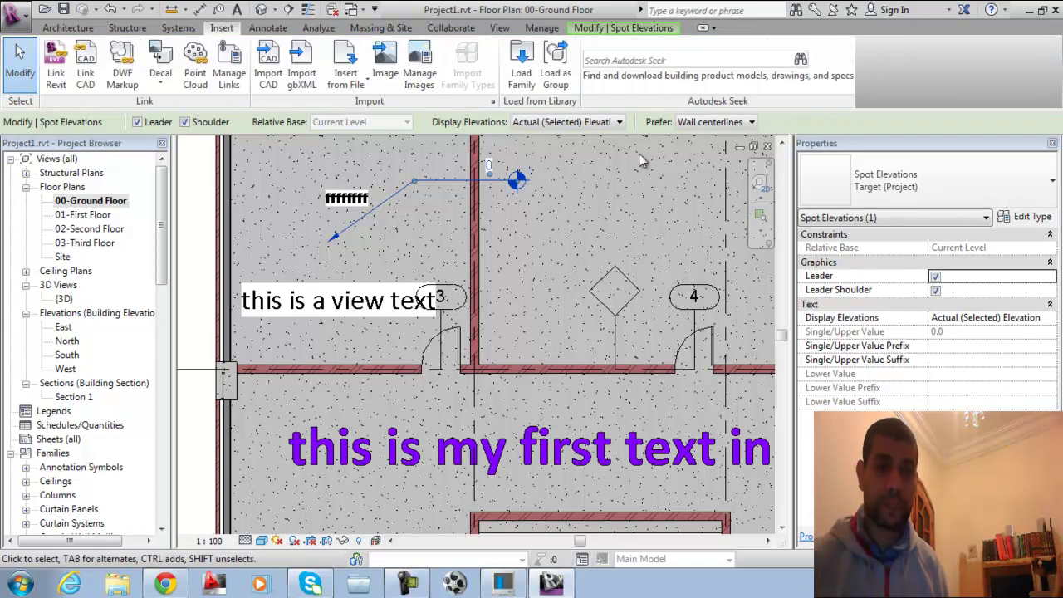
left_click(523, 79)
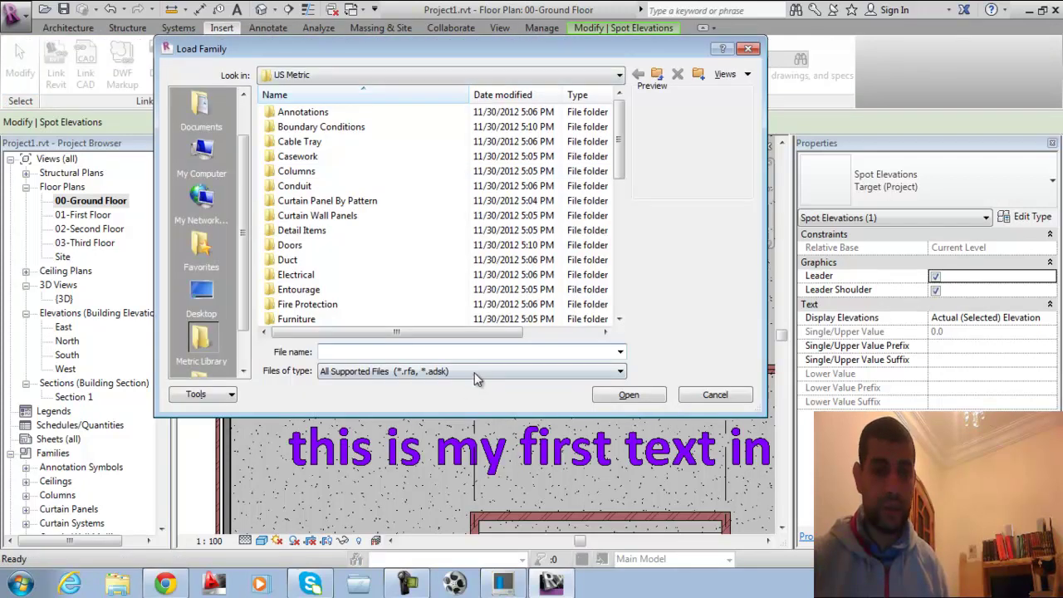
left_click(475, 371)
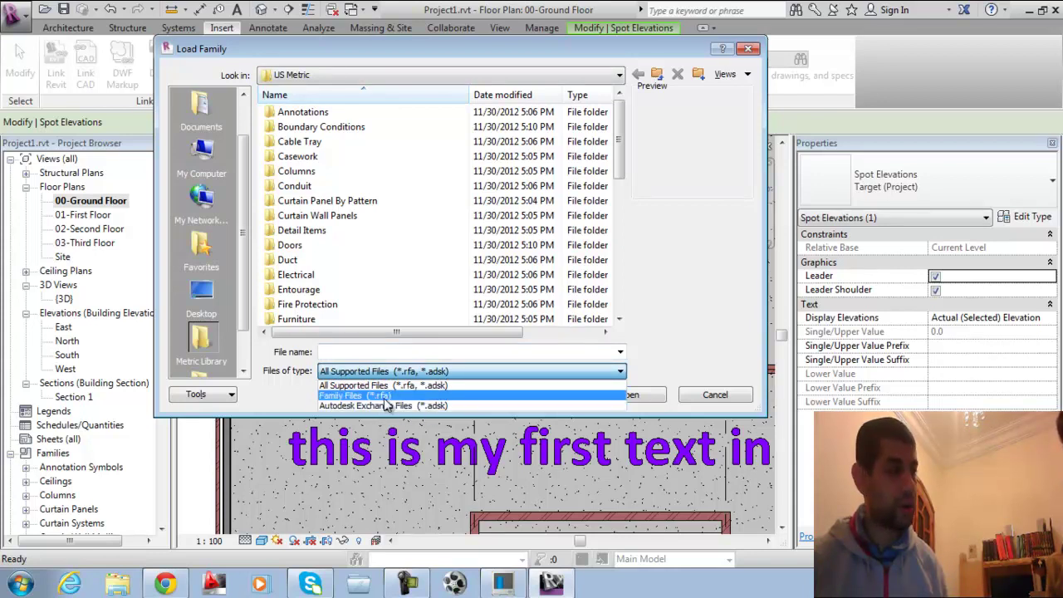
left_click(706, 397)
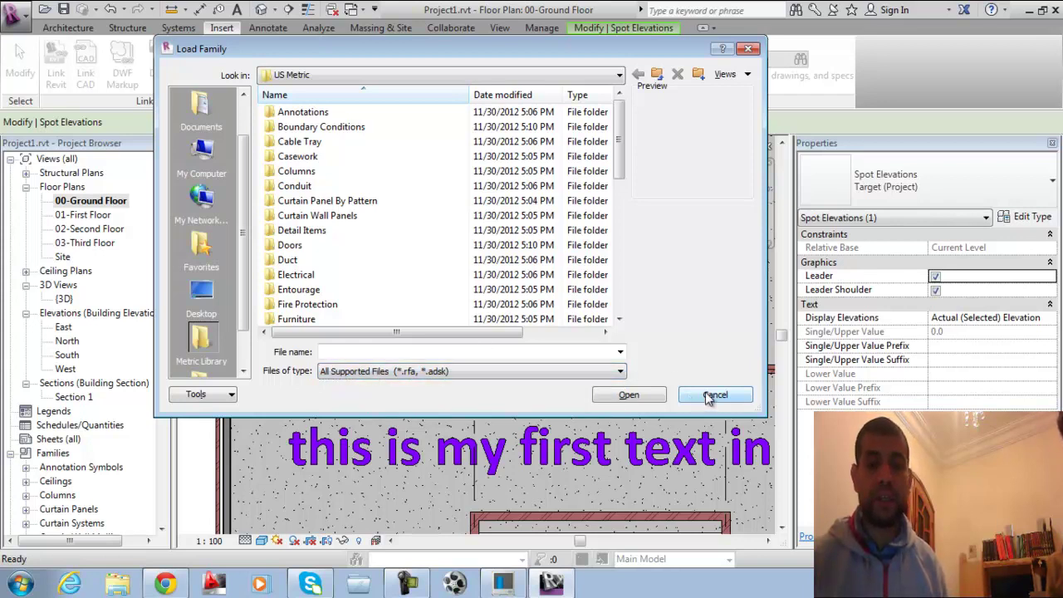
left_click(708, 397)
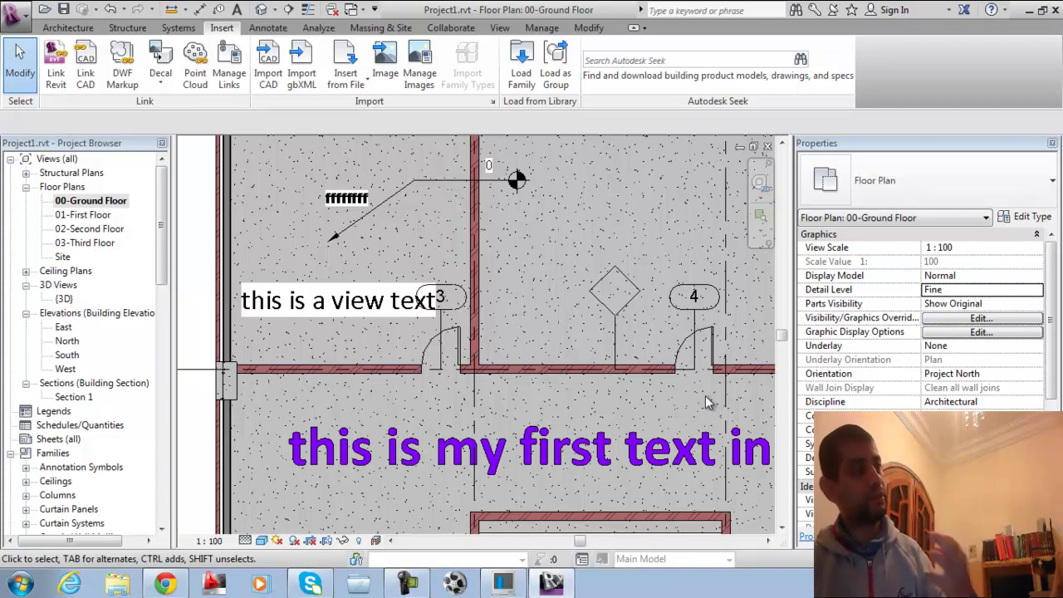
Try to duplicate the placed spot elevation's Target (Project) type from its type properties.
left_click(498, 180)
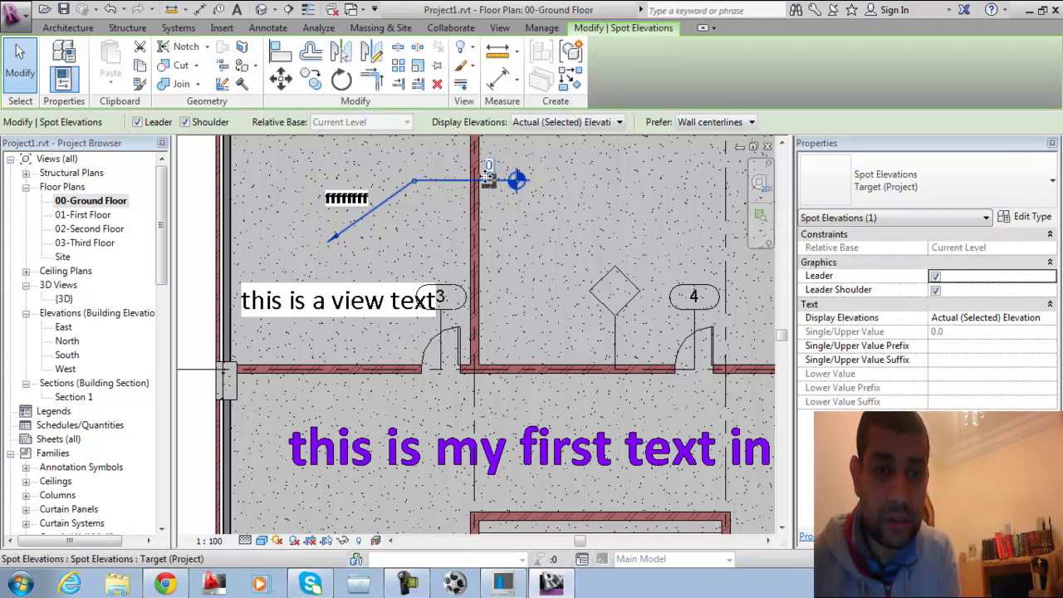
left_click(1037, 219)
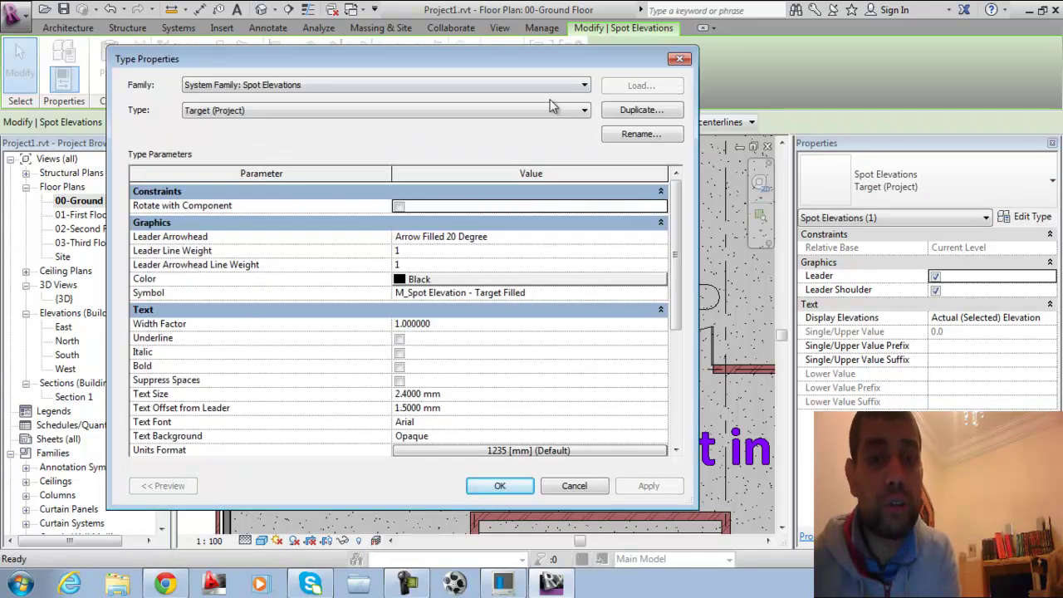
left_click(630, 111)
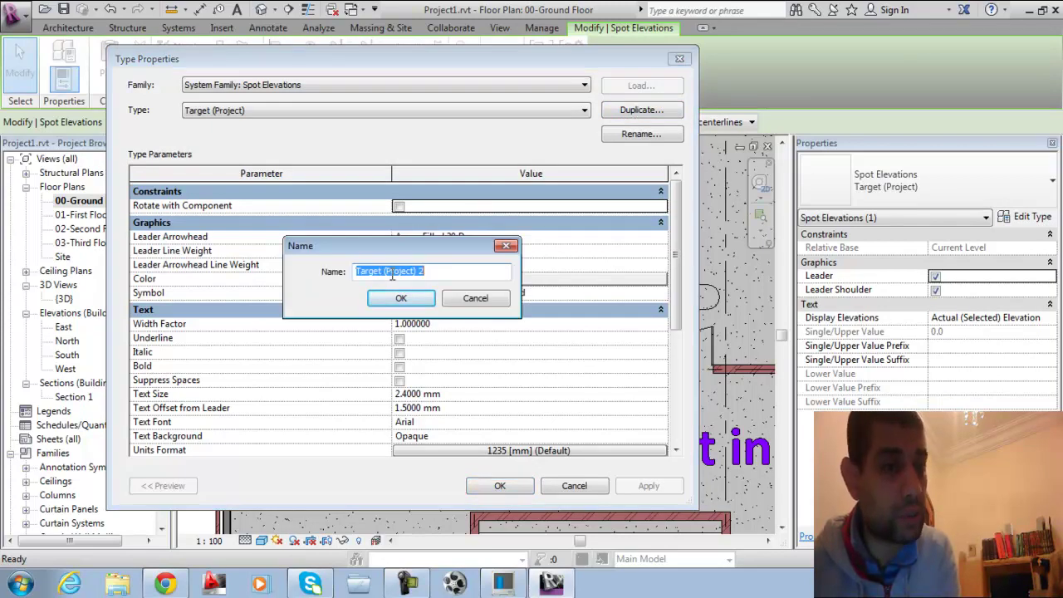
left_click(478, 300)
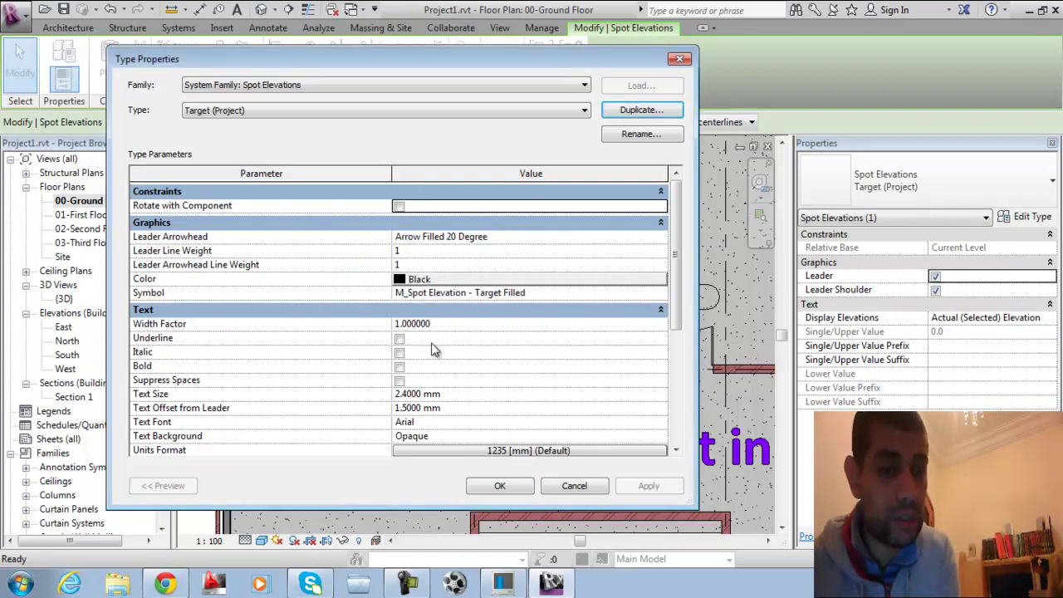
left_click(579, 490)
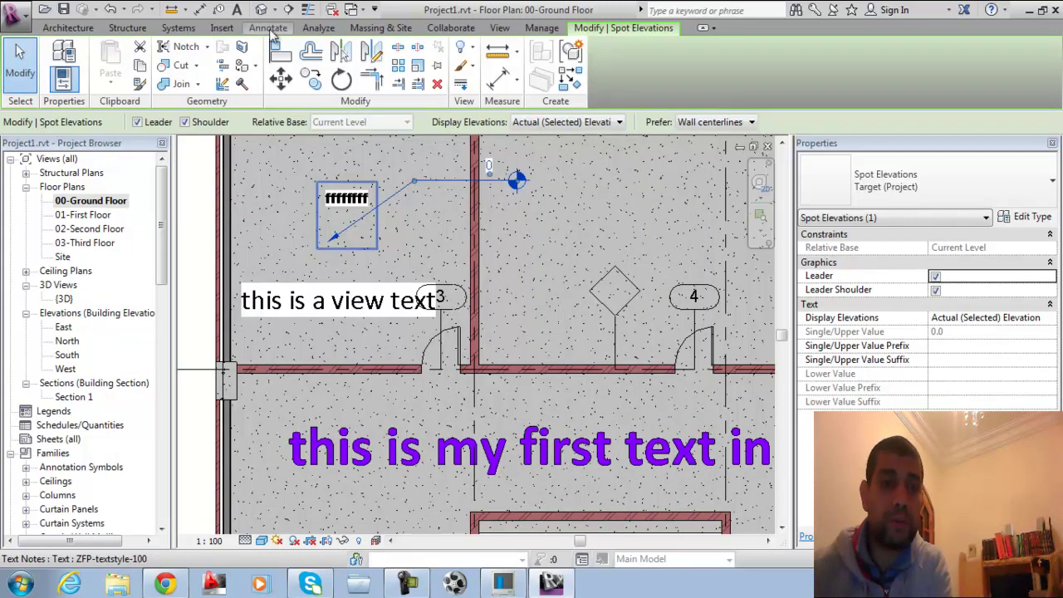
left_click(268, 28)
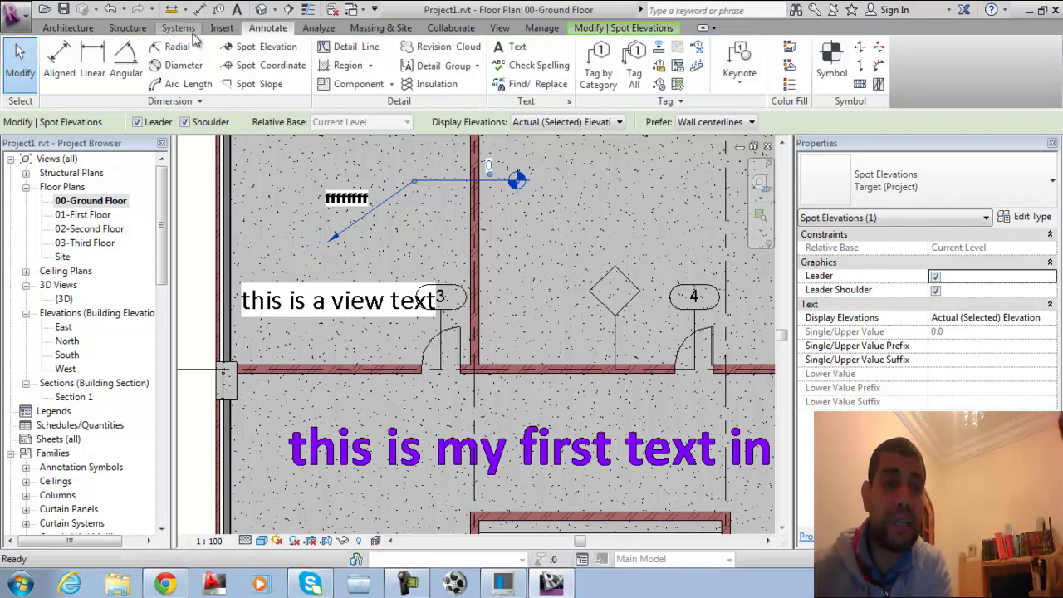
left_click(84, 26)
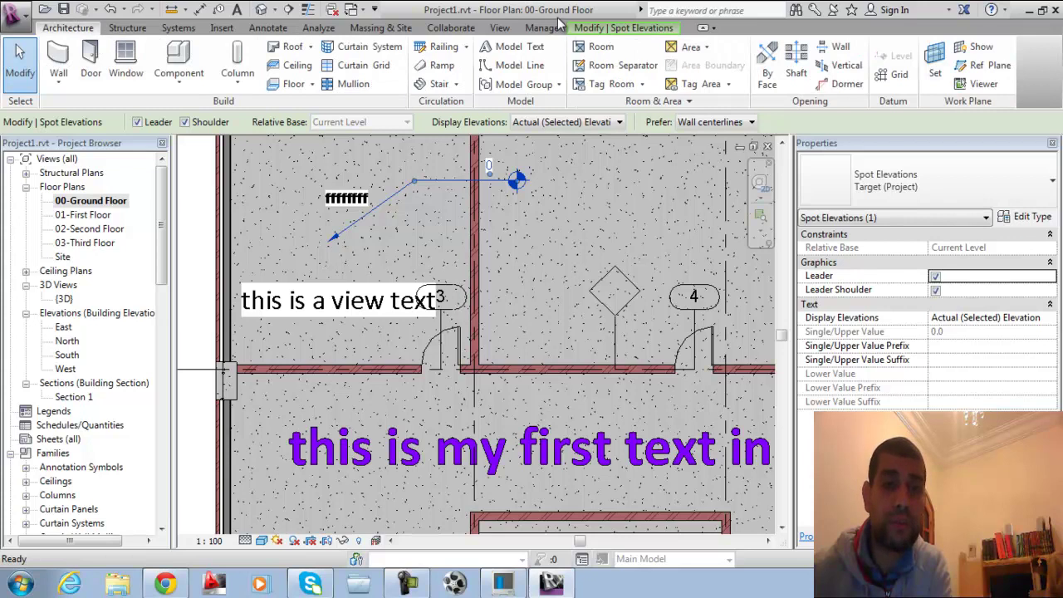
left_click(127, 27)
left_click(68, 28)
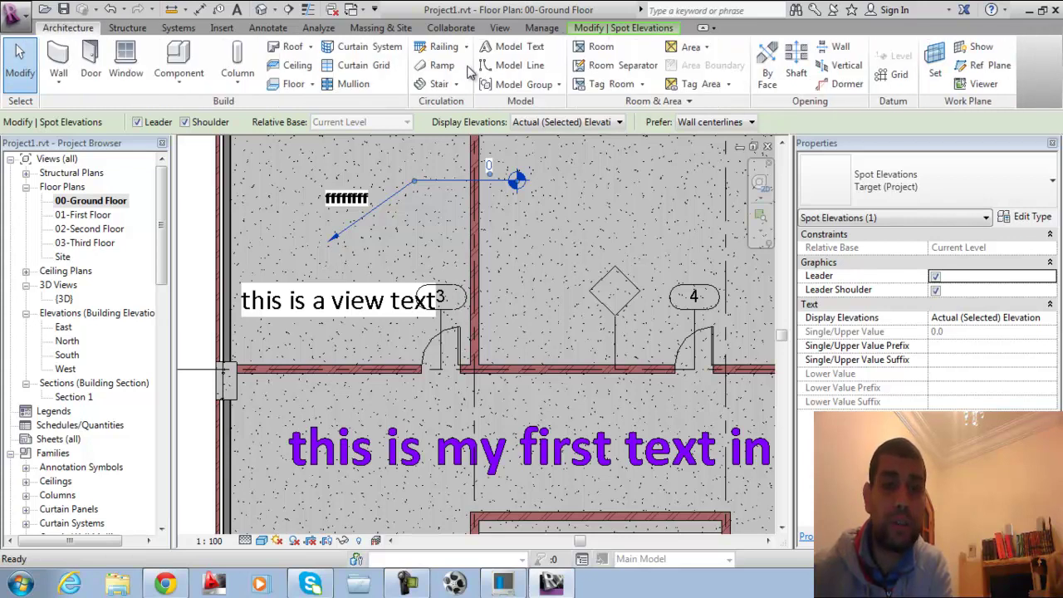
Draw a model line about 23400 mm long from the building corner at grids A and 4, sloping outward at about 17°.
key("l")
key("i")
scroll(435, 347, "down", 5)
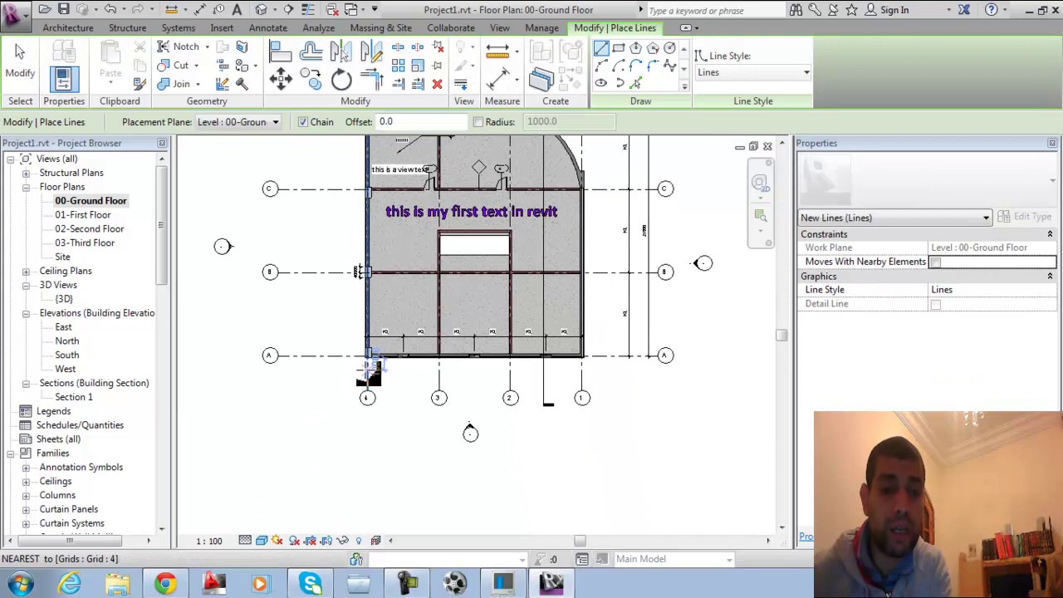
left_click(367, 355)
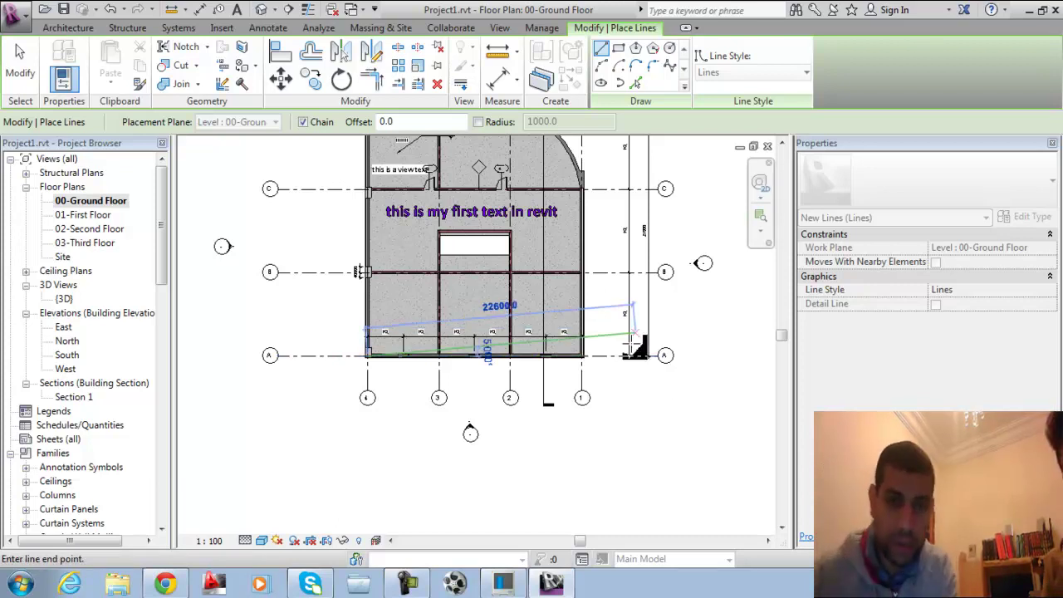
left_click(638, 435)
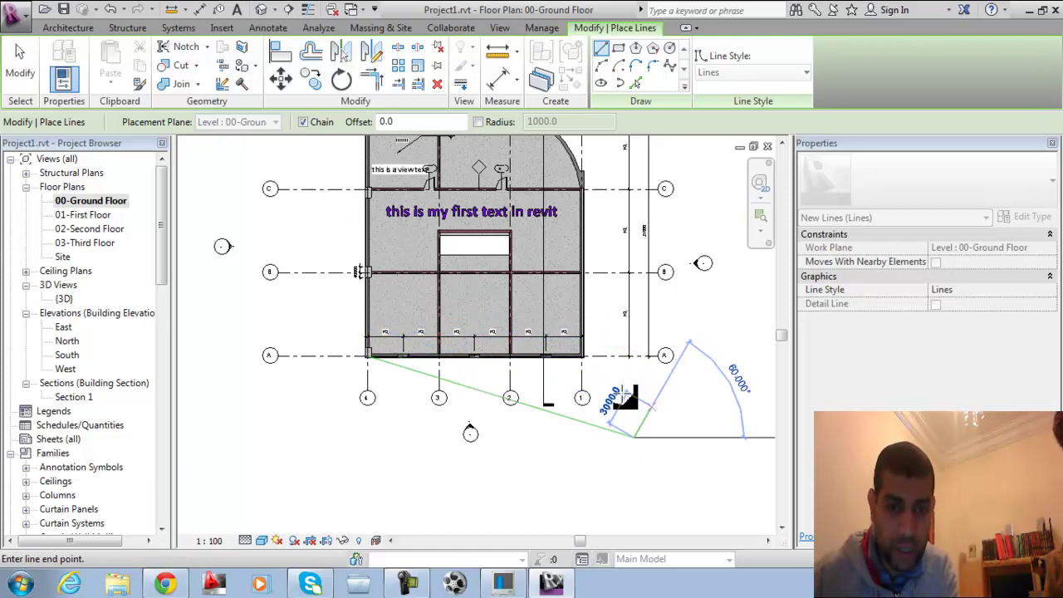
right_click(631, 398)
left_click(664, 176)
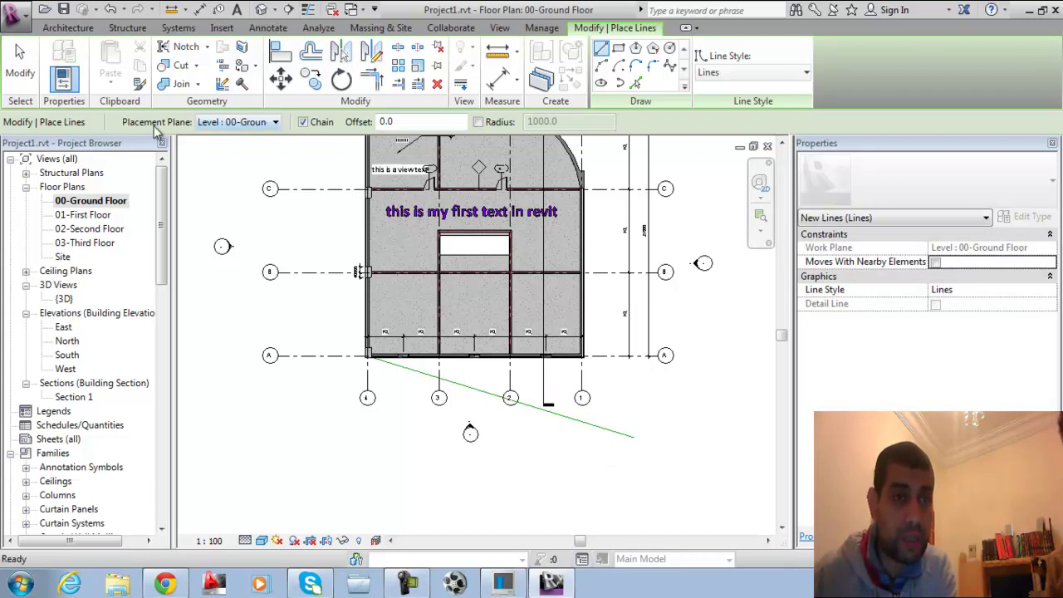
Review the placement plane choices for model lines without changing the level, and leave the line command.
left_click(262, 123)
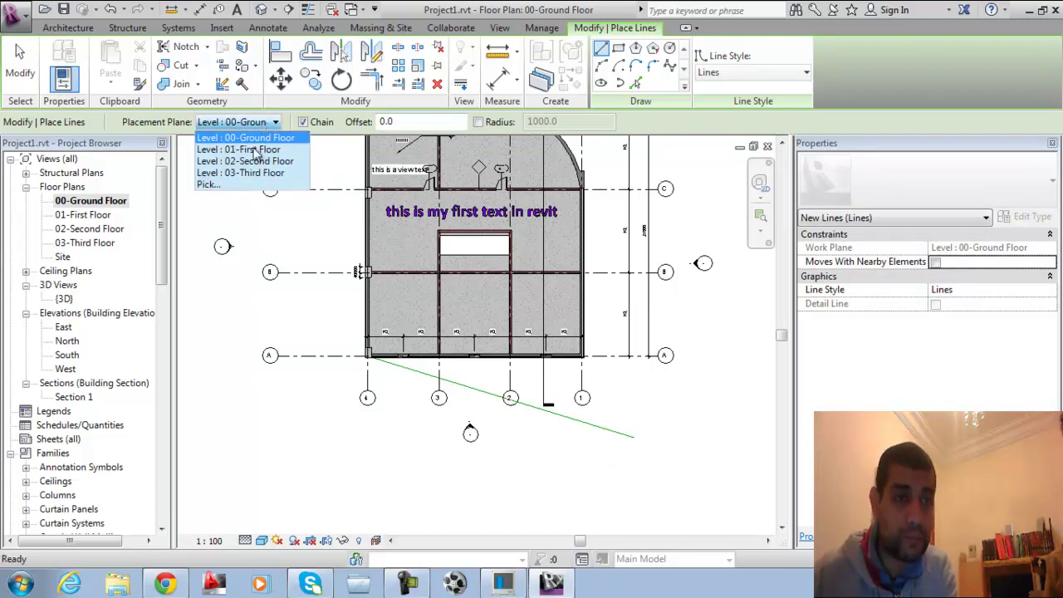
left_click(373, 134)
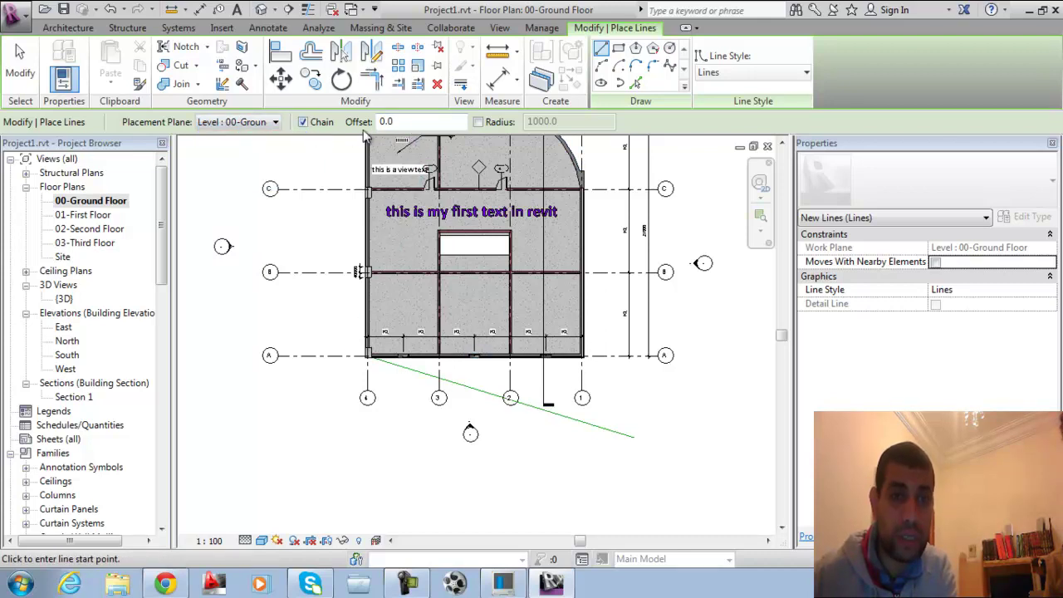
right_click(635, 383)
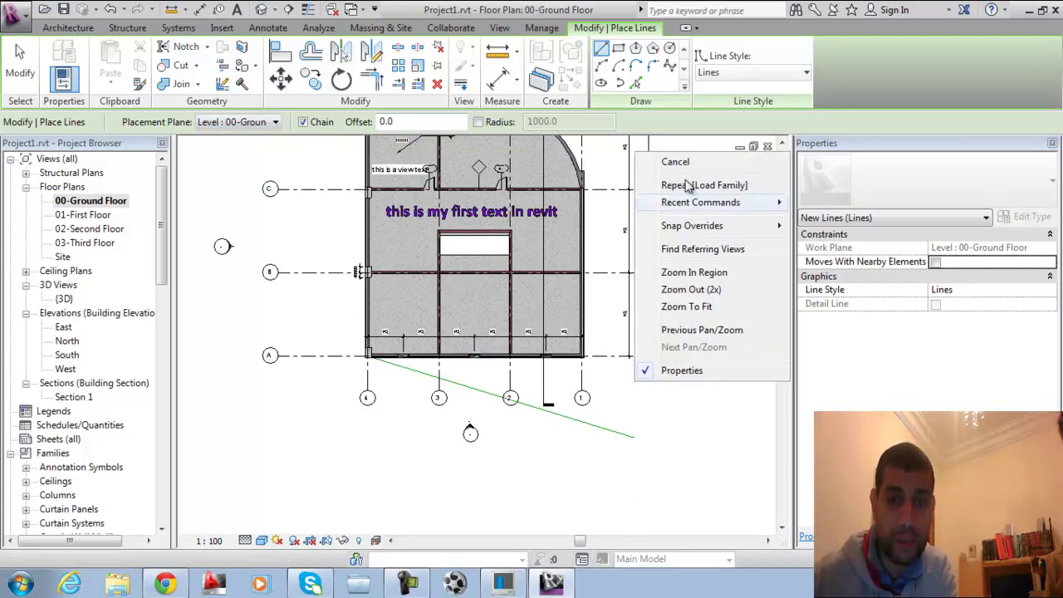
key("Escape")
key("Escape")
Move the model line's free end so the line is about 26000 mm long at about 7°.
scroll(559, 340, "down", 3)
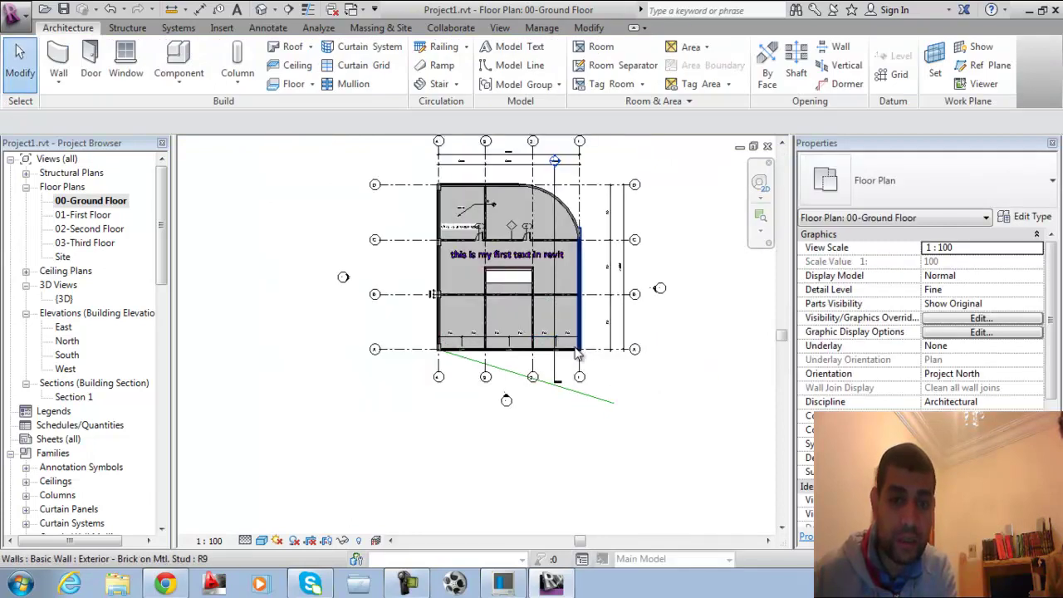
left_click(588, 390)
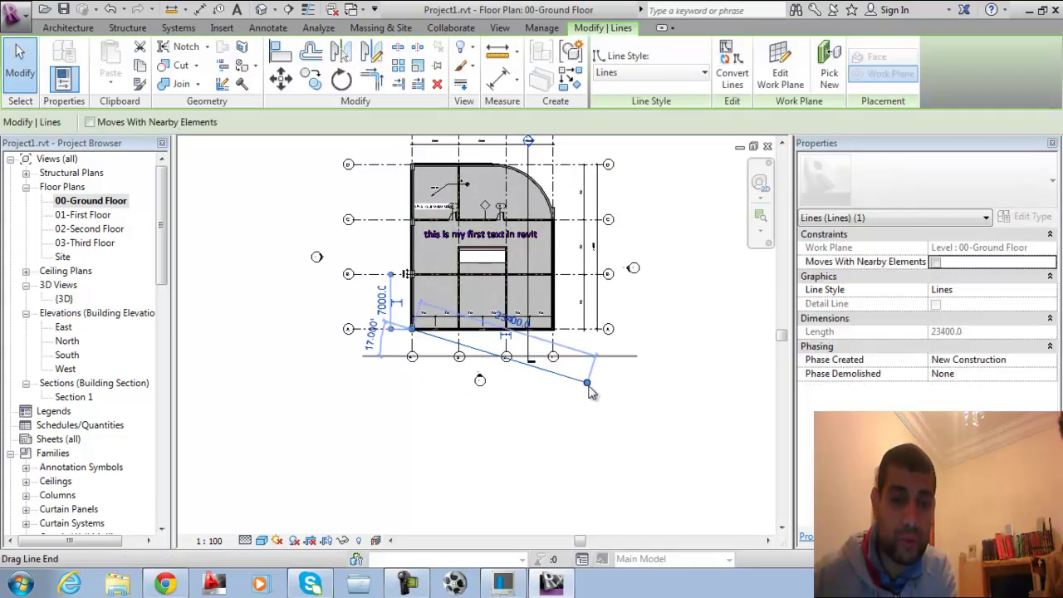
left_click_drag(587, 385, 613, 353)
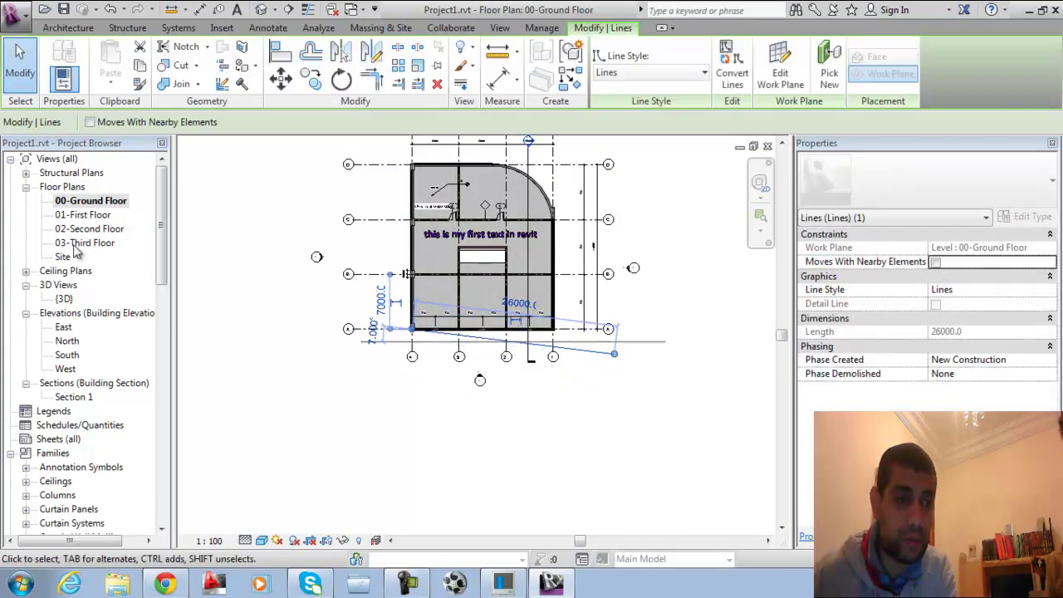
Open the {3D} view and select the model line beside the front wall to examine how it shows there.
double_click(64, 298)
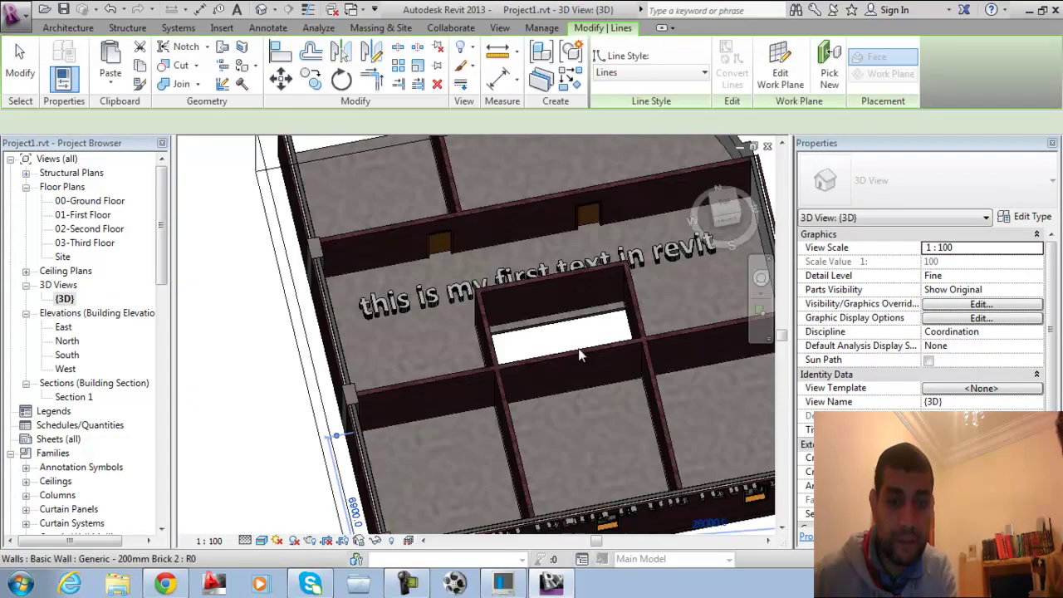
scroll(584, 324, "down", 5)
middle_click_drag(586, 356, 523, 423)
left_click(558, 407)
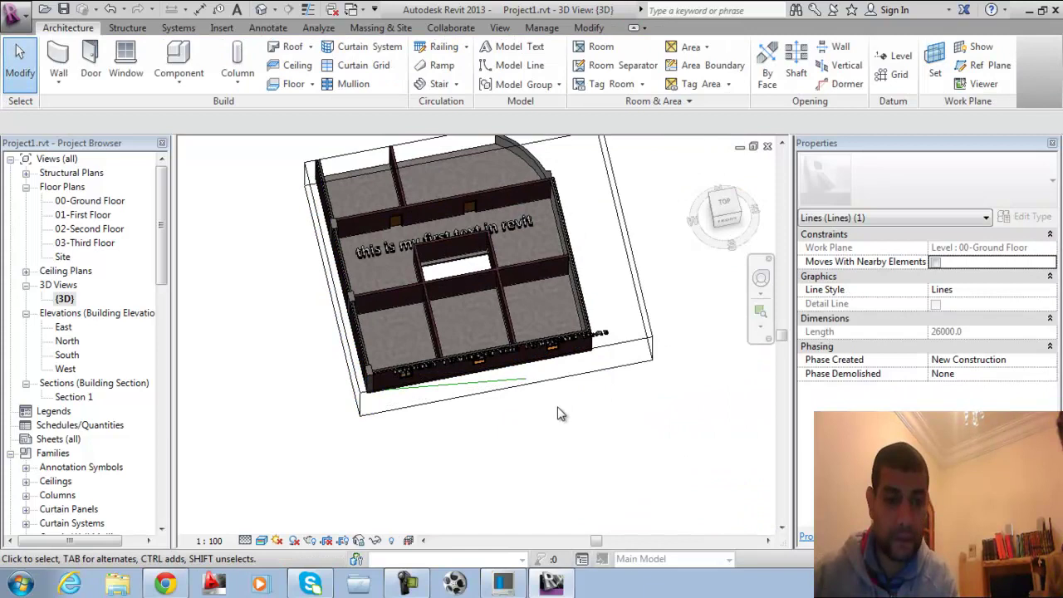
left_click(446, 385)
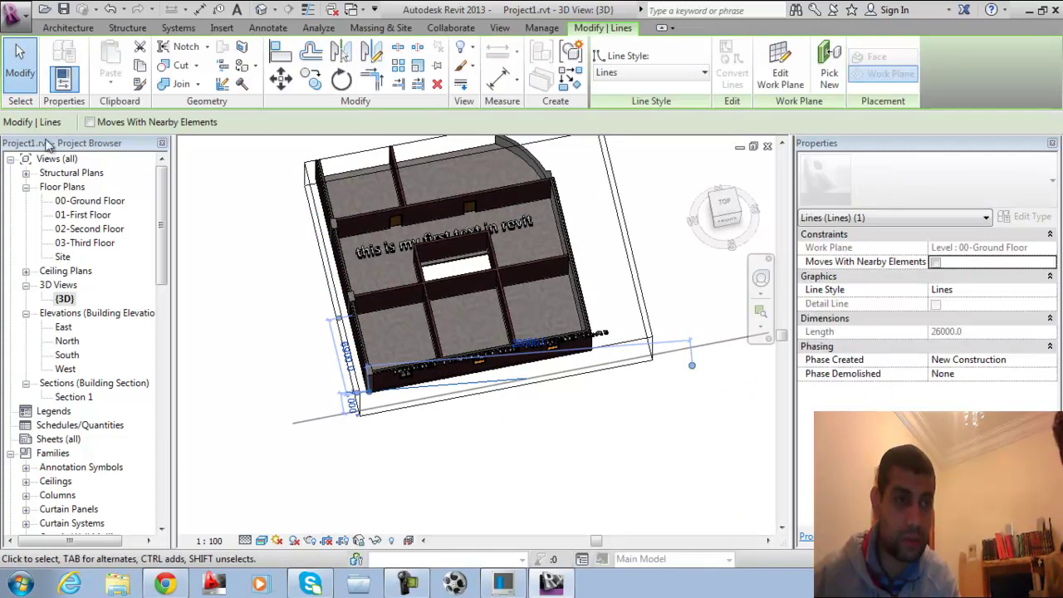
Draw a zigzag chain of four detail lines across the rooms between grids 4 and 2 in the 00-Ground Floor plan.
double_click(90, 201)
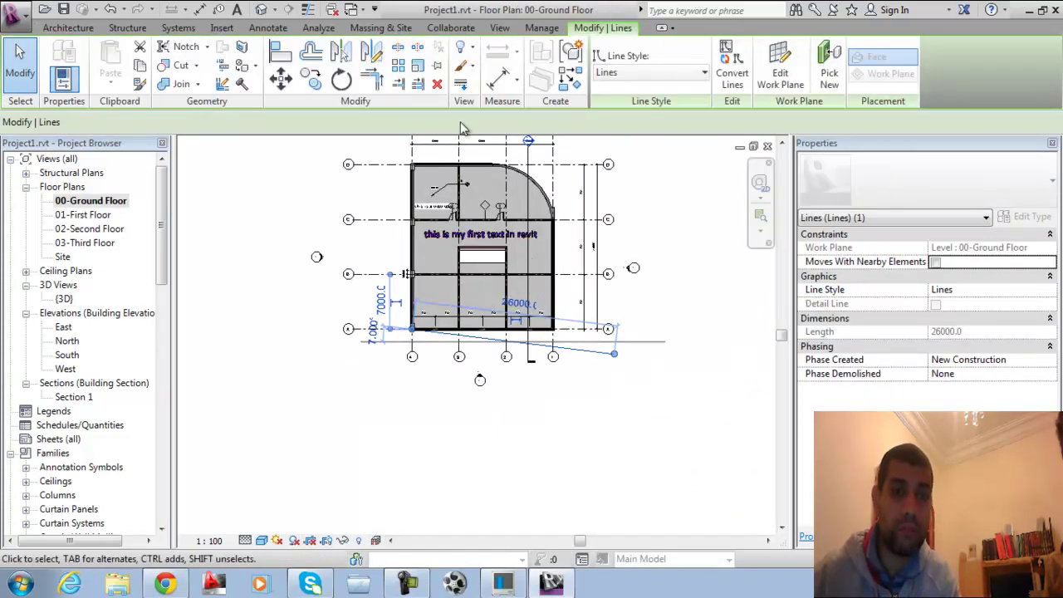
left_click(267, 28)
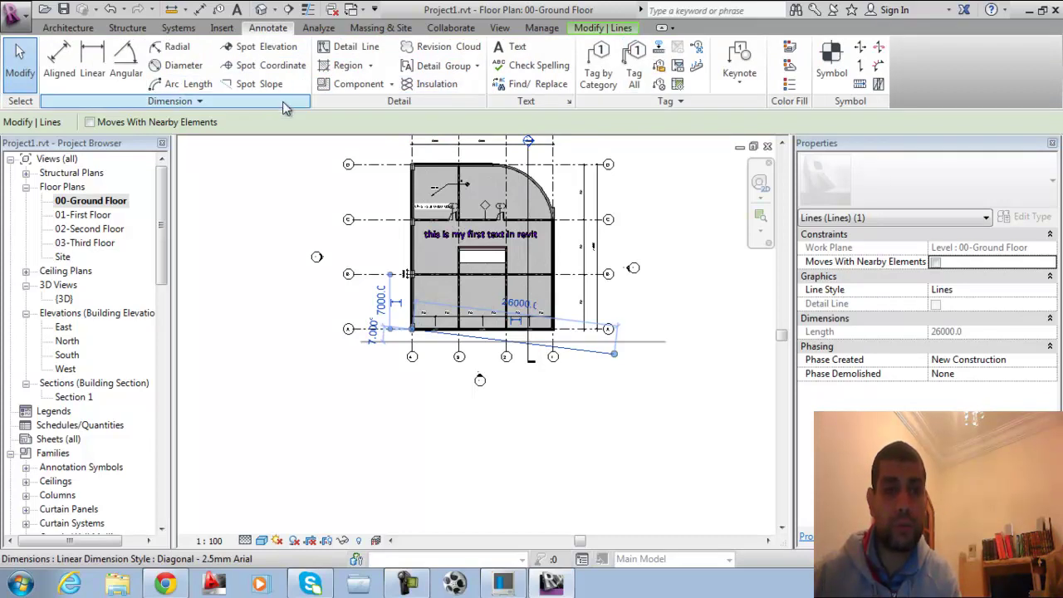
left_click(344, 46)
scroll(465, 270, "up", 5)
left_click(366, 380)
left_click(558, 385)
left_click(413, 189)
left_click(332, 378)
left_click(245, 368)
key("Escape")
key("Escape")
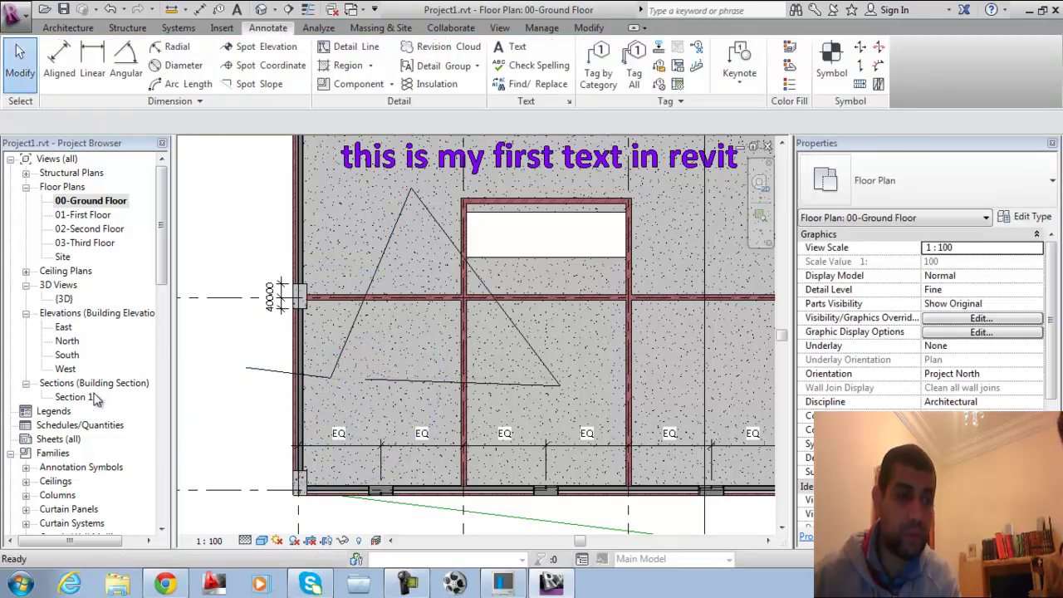
Check in the {3D} view whether the detail lines appear alongside the model line.
double_click(64, 298)
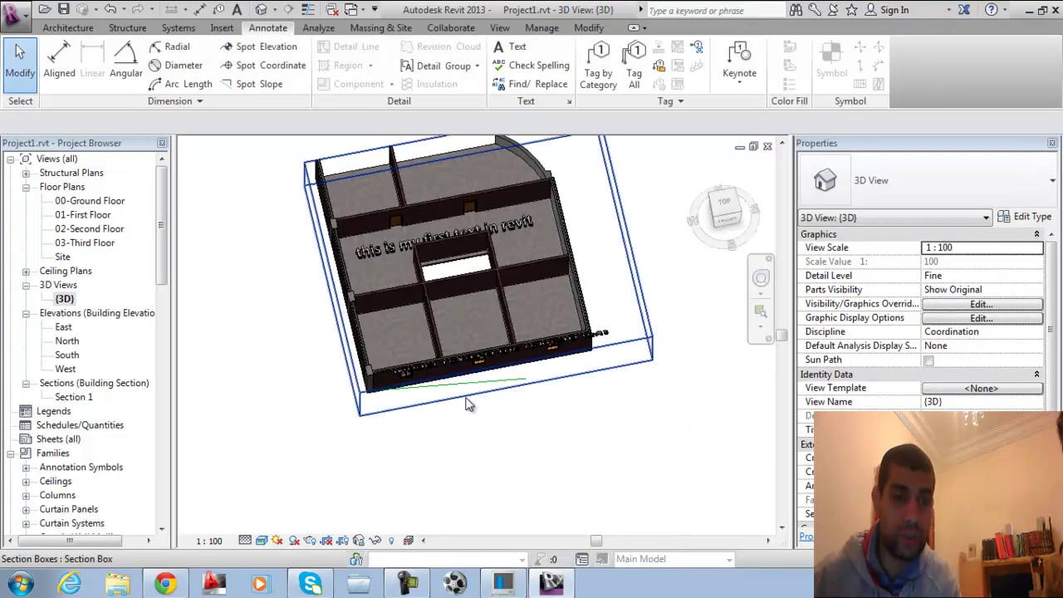
middle_click_drag(465, 316, 471, 368, "shift")
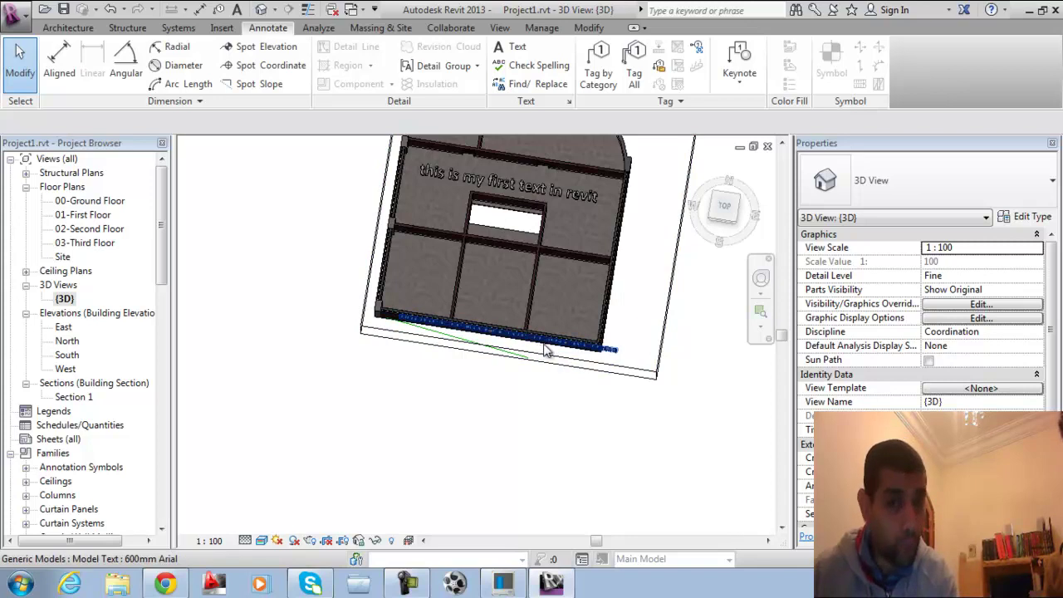
middle_click_drag(577, 241, 598, 311)
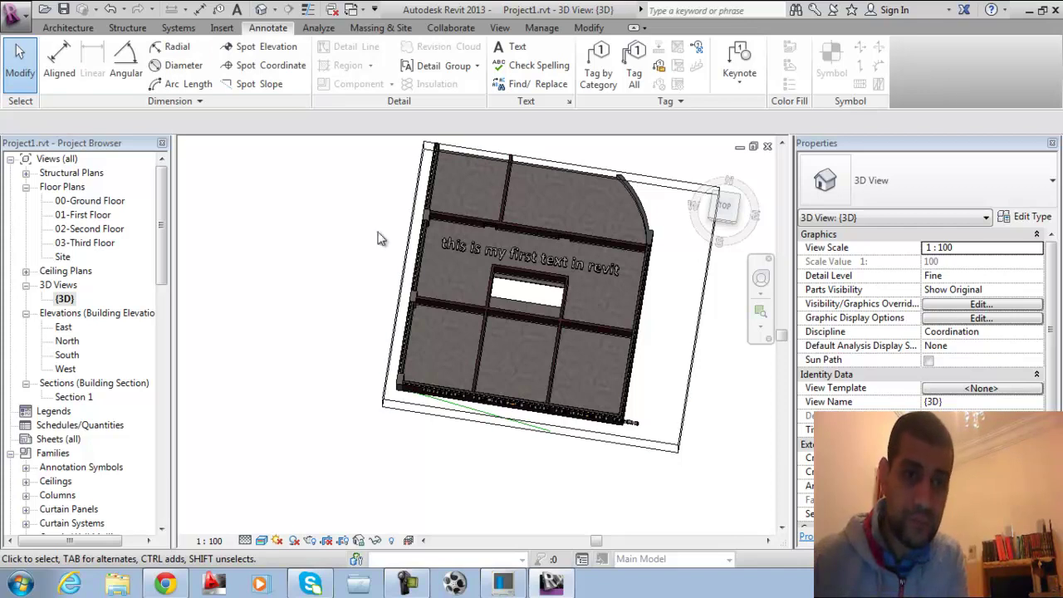
Return to the 00-Ground Floor plan and inspect the properties of the zigzag's steep detail line near grid 4.
double_click(93, 201)
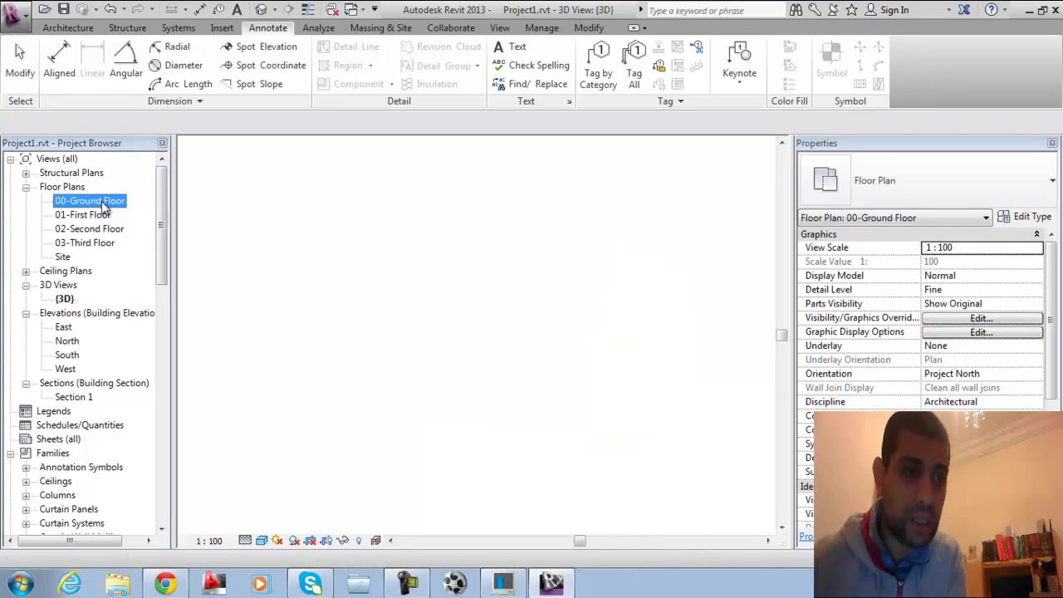
left_click(397, 220)
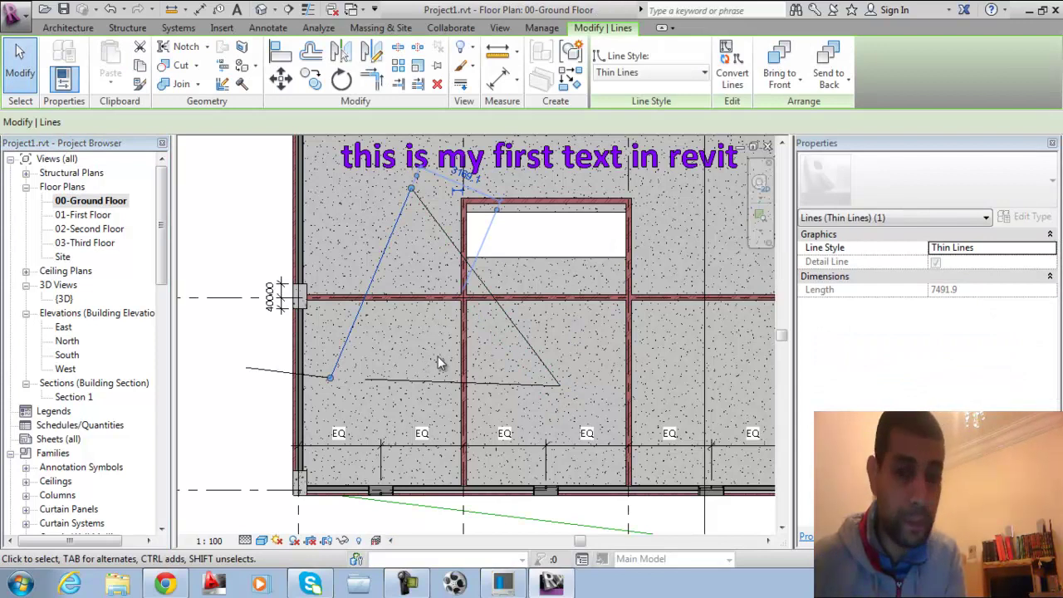
scroll(494, 336, "down", 2)
middle_click_drag(565, 409, 533, 406)
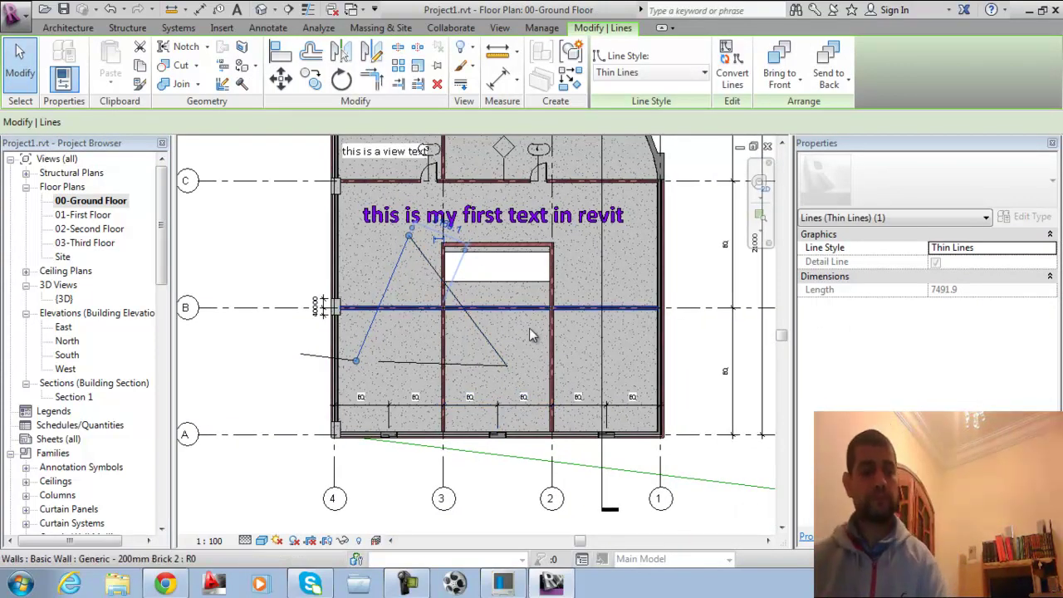
key("Escape")
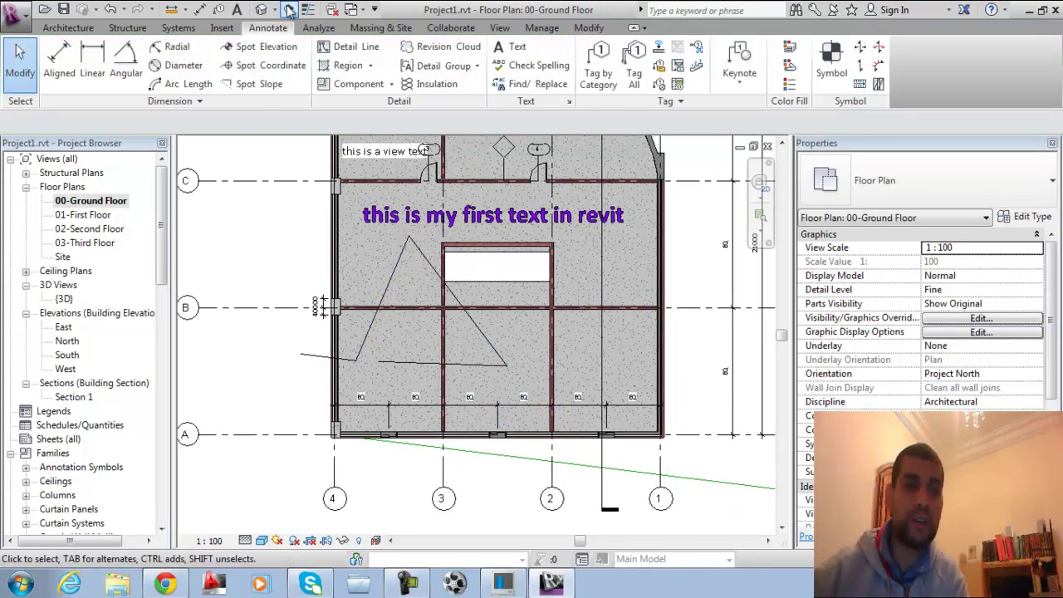
Place a horizontal building section across the whole plan between grids B and C.
left_click(288, 10)
left_click(248, 252)
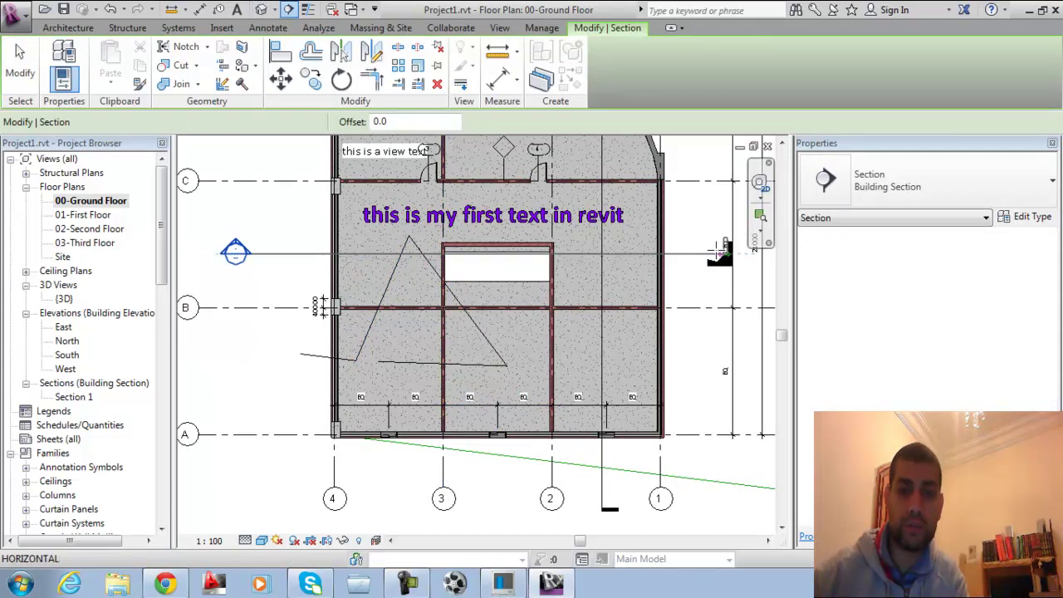
left_click(705, 253)
middle_click_drag(745, 267, 704, 273)
left_click(731, 260)
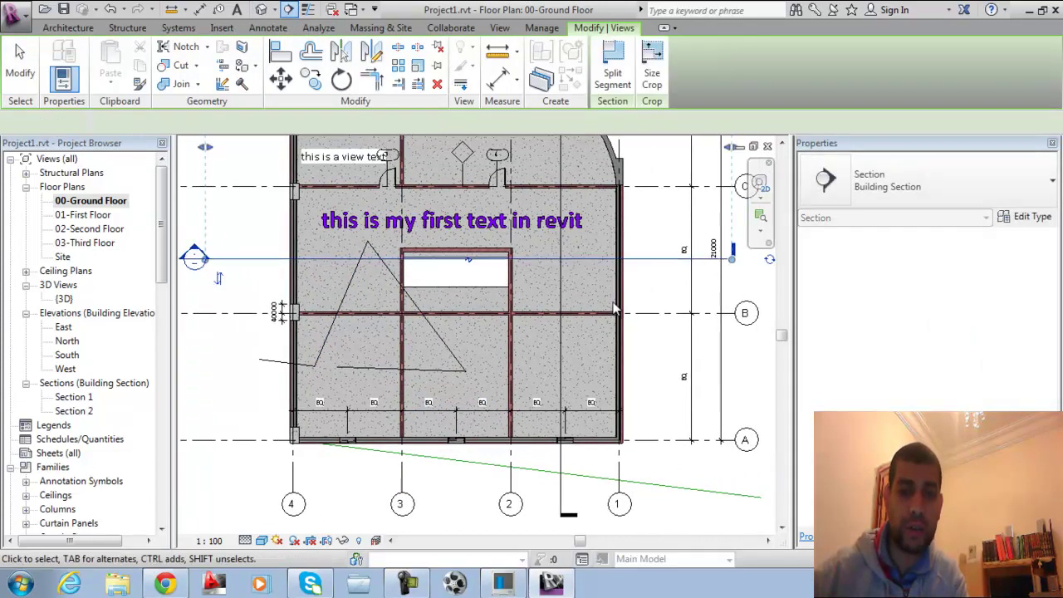
key("Escape")
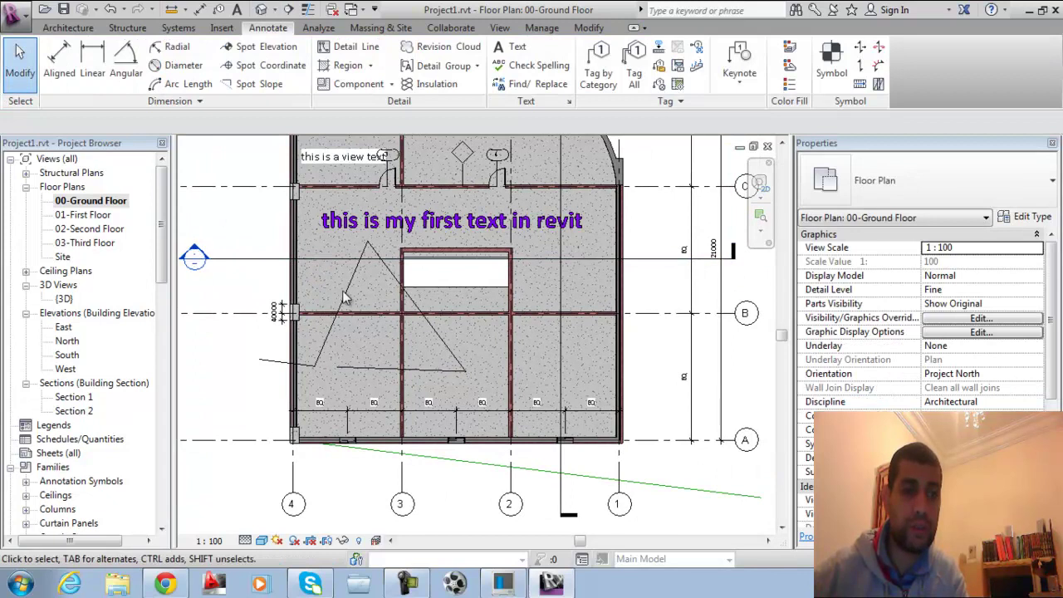
Flip the new horizontal section to look toward grid A and open its section view.
left_click(240, 260)
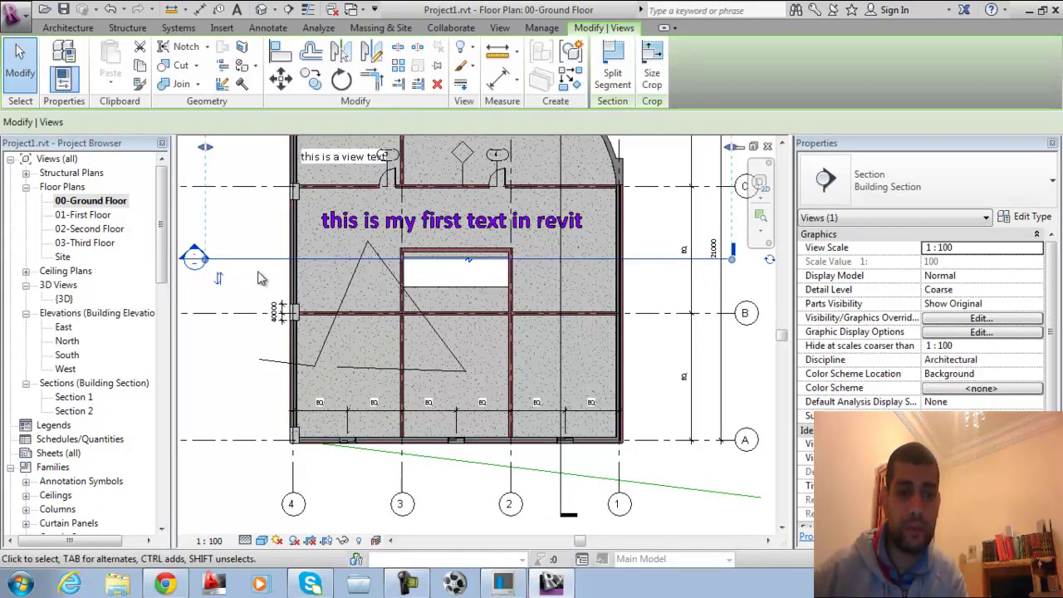
left_click(221, 282)
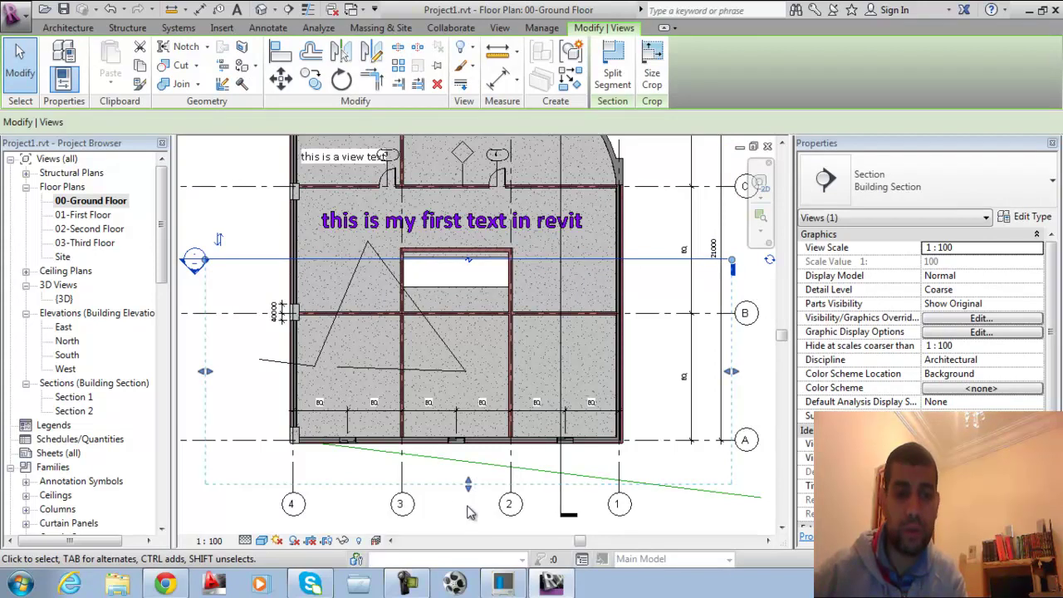
double_click(194, 262)
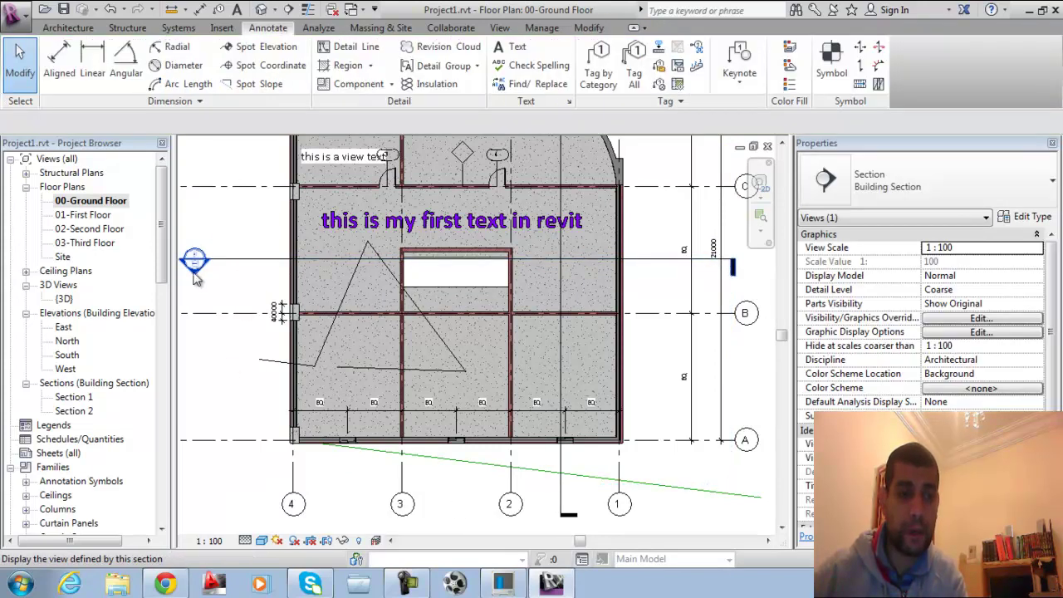
Draw a detail-line rectangle about 460 mm high at the base of the exterior wall, overlapping the brick pattern in Section 2.
scroll(604, 332, "up", 5)
scroll(612, 299, "up", 6)
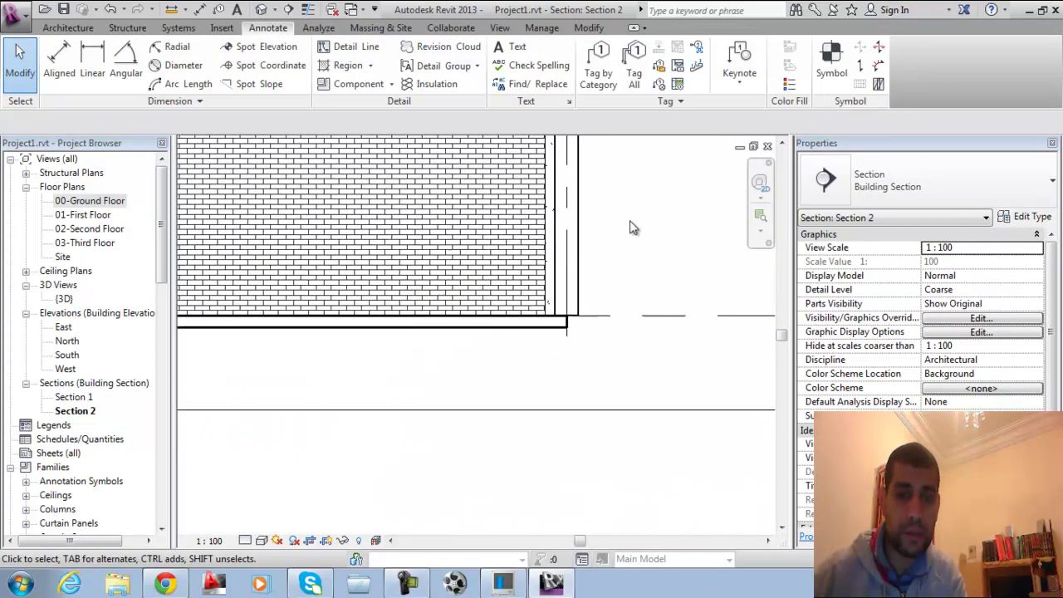
scroll(573, 349, "up", 2)
scroll(524, 383, "down", 2)
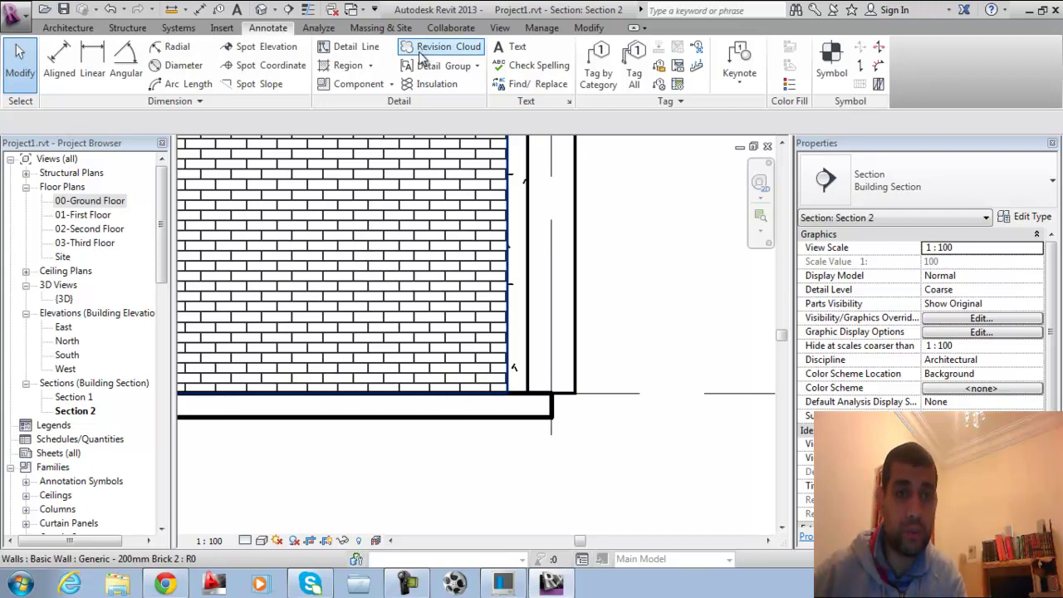
left_click(355, 46)
left_click(527, 391)
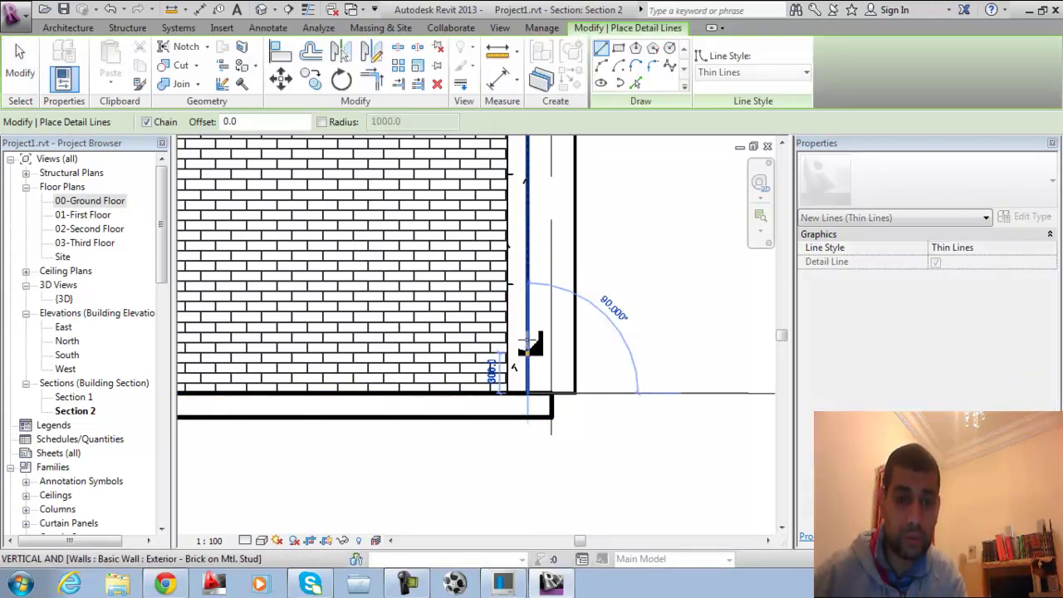
left_click(495, 329)
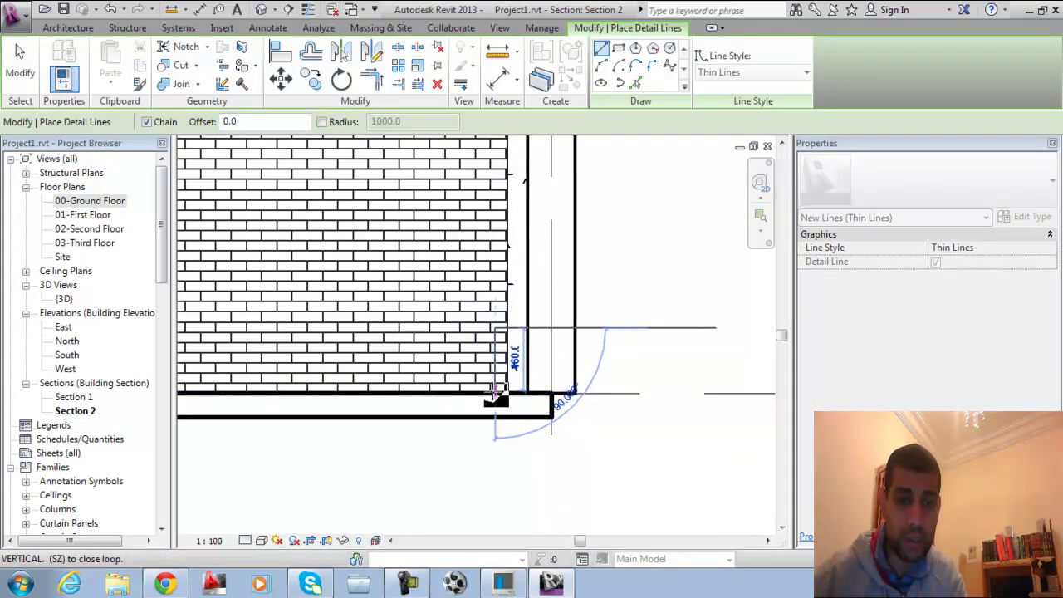
left_click(495, 390)
scroll(496, 391, "up", 5)
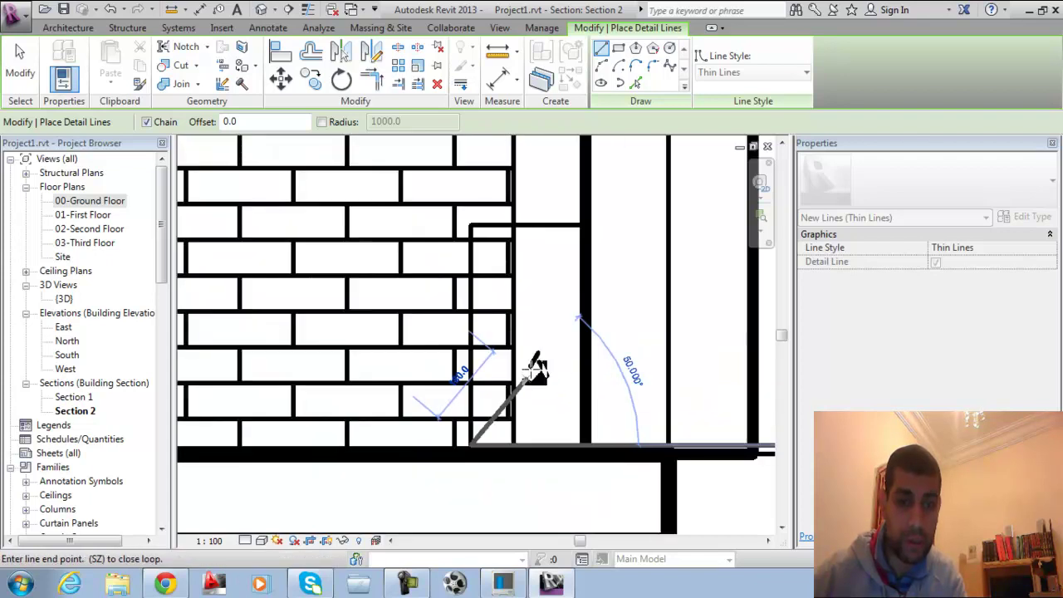
left_click(581, 447)
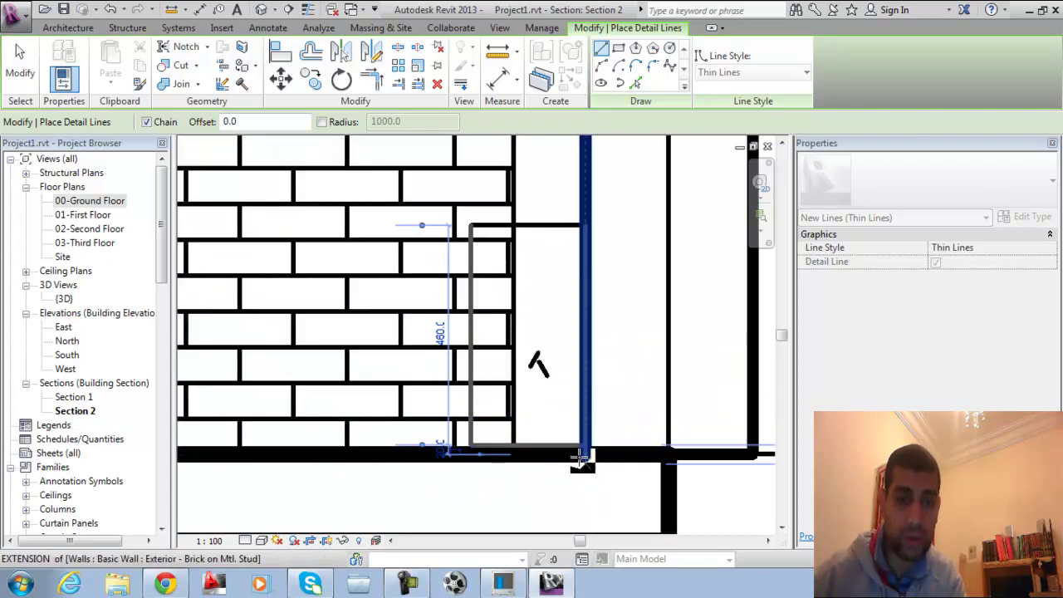
Trim the detail rectangle's right vertical line and bottom line to meet at a clean corner.
key("Escape")
key("Escape")
left_click(587, 438)
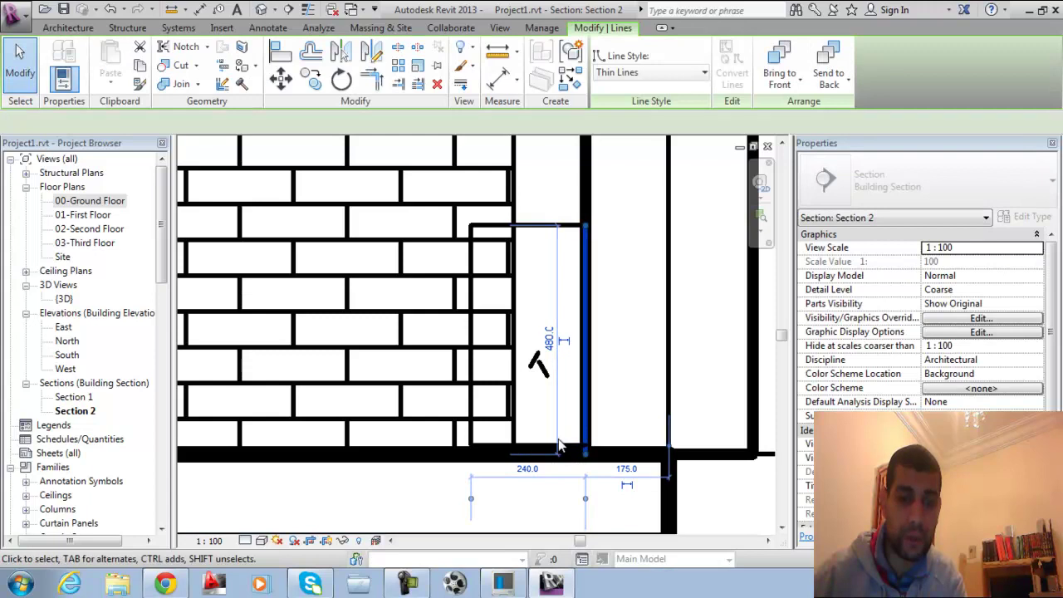
left_click(553, 349)
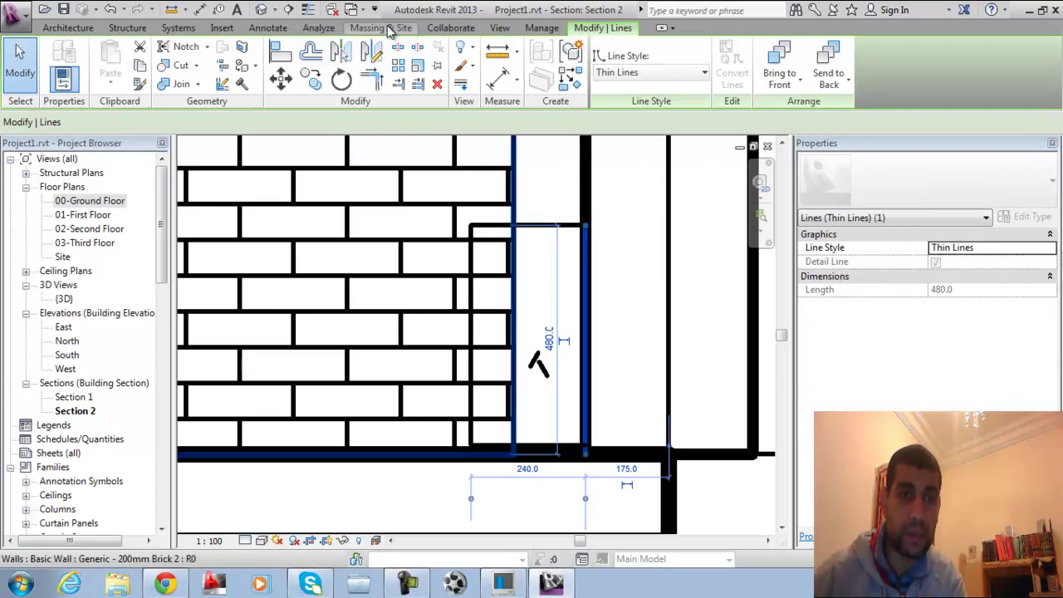
left_click(371, 79)
left_click(584, 398)
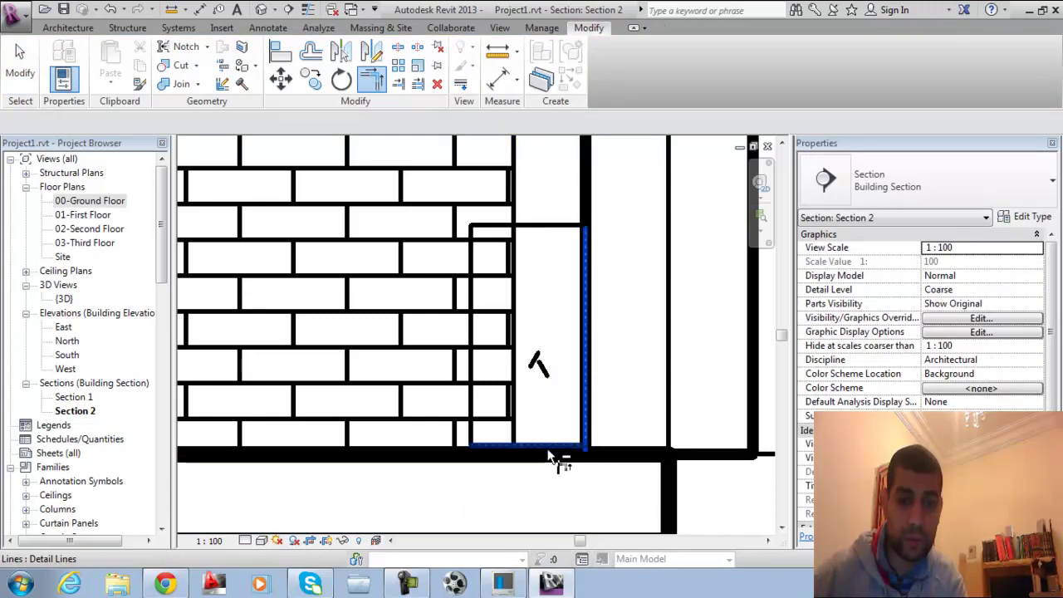
left_click(550, 444)
key("Escape")
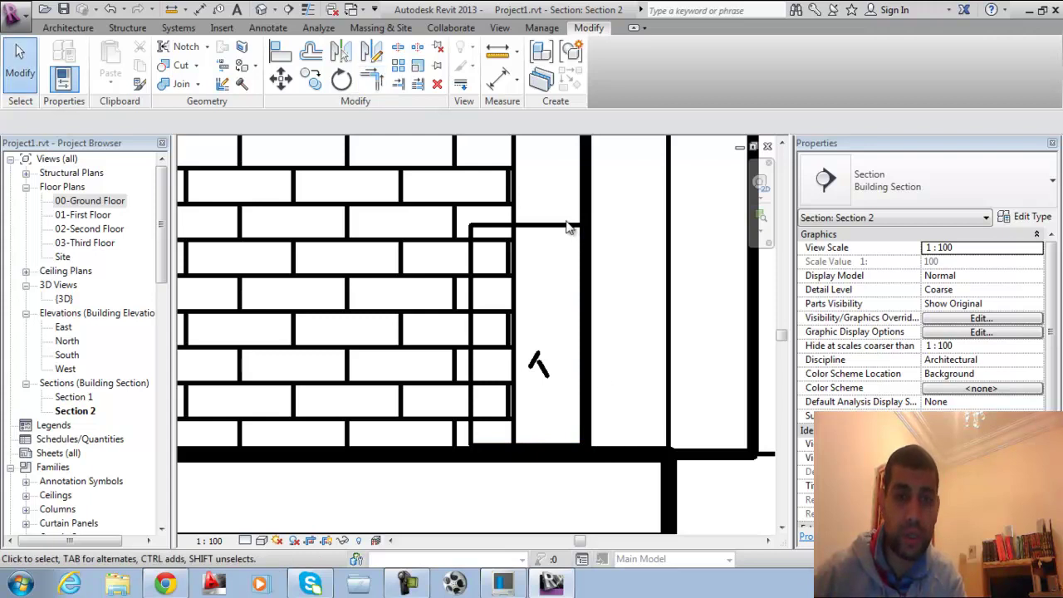
Move the rectangle's left detail line off the brick pattern to about 110 mm from its right side.
left_click(540, 225)
left_click(472, 301)
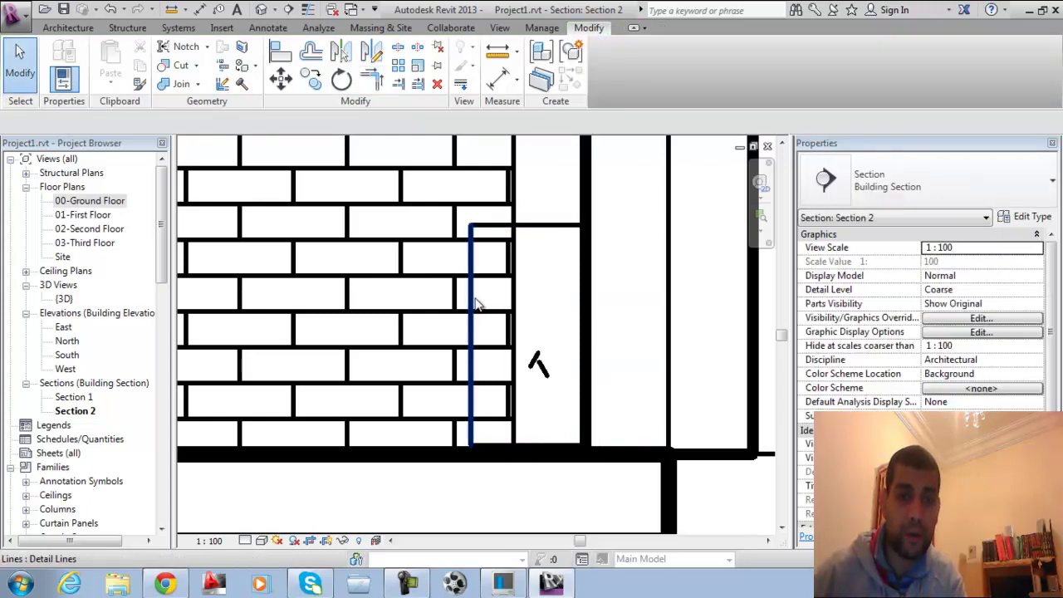
left_click(498, 342)
left_click(474, 348)
left_click_drag(493, 348, 538, 353)
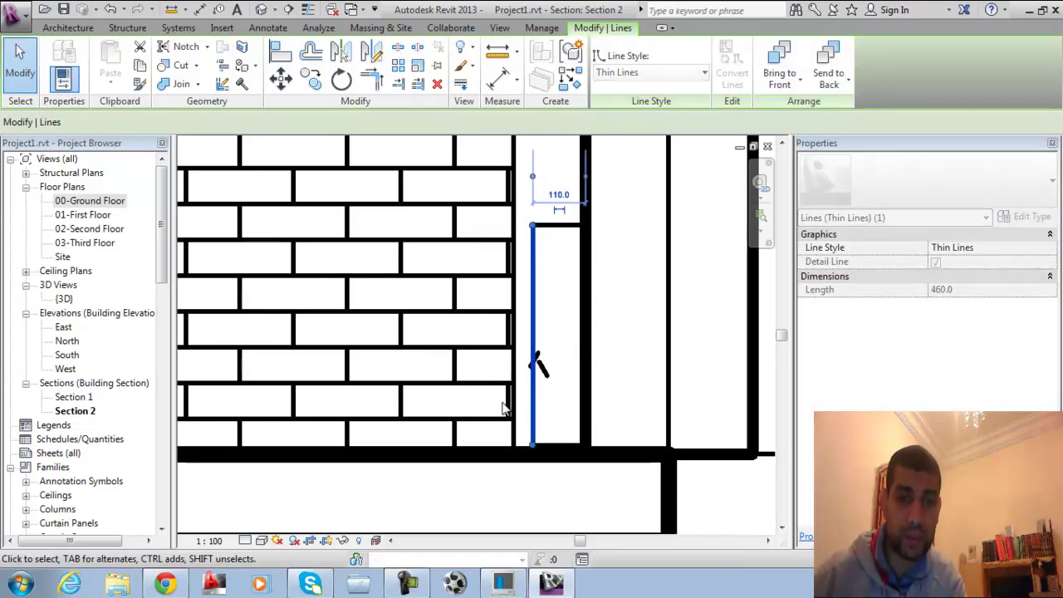
left_click(562, 281)
scroll(579, 180, "down", 3)
scroll(573, 327, "down", 3)
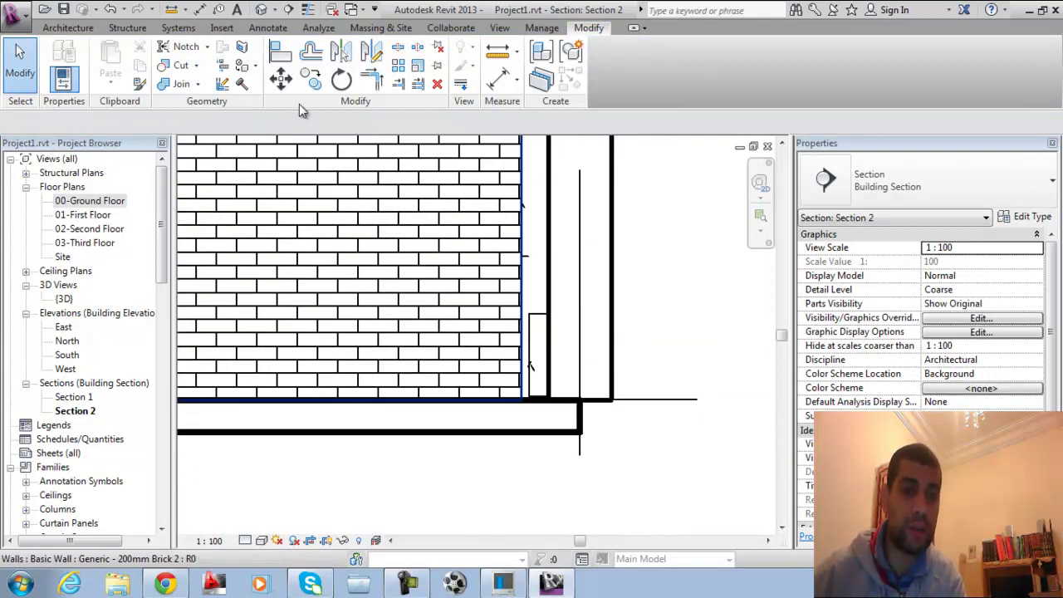
scroll(544, 291, "up", 2)
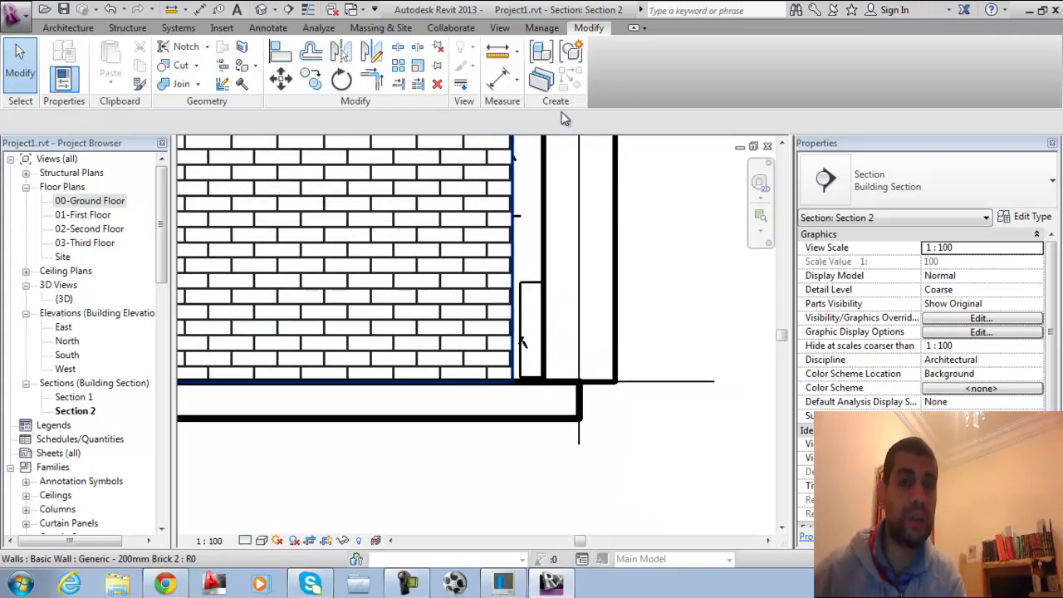
scroll(548, 332, "down", 1)
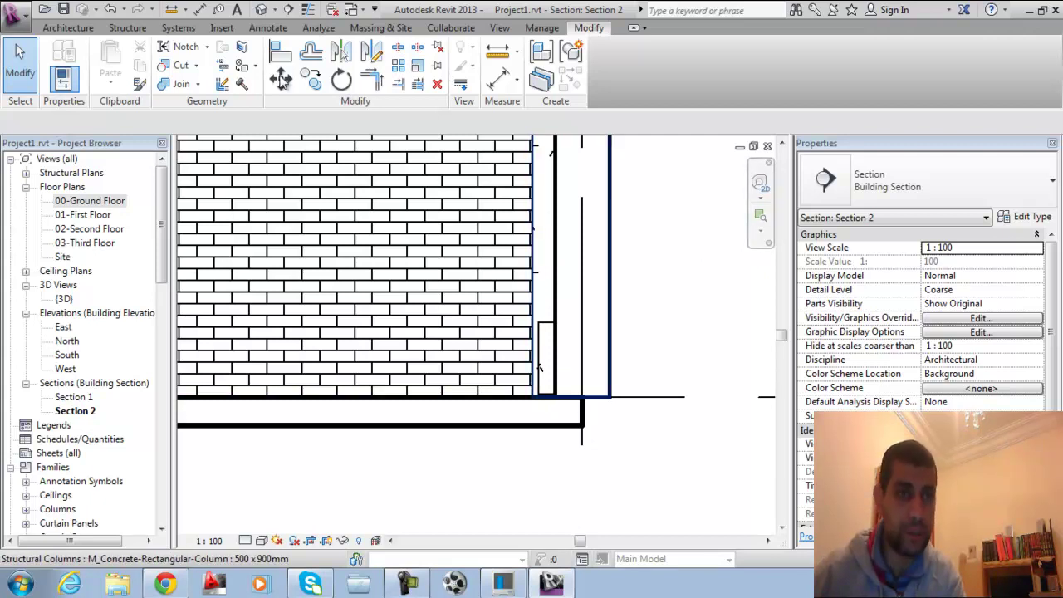
left_click(70, 27)
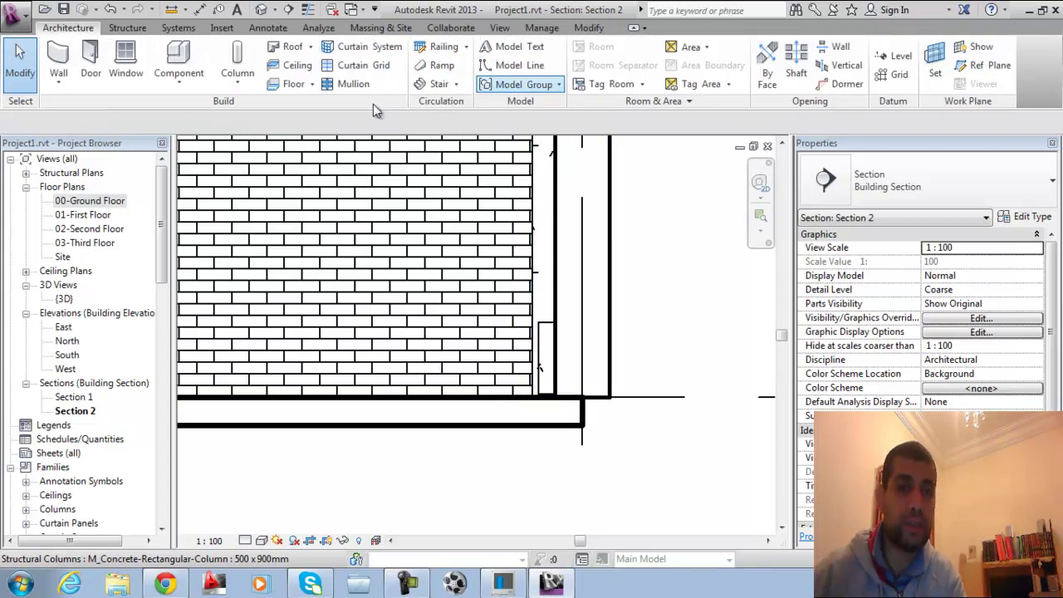
Sketch a rectangular filled region boundary about 350 mm wide at the exterior wall's base, locking its sides and bottom to the wall edges.
left_click(267, 27)
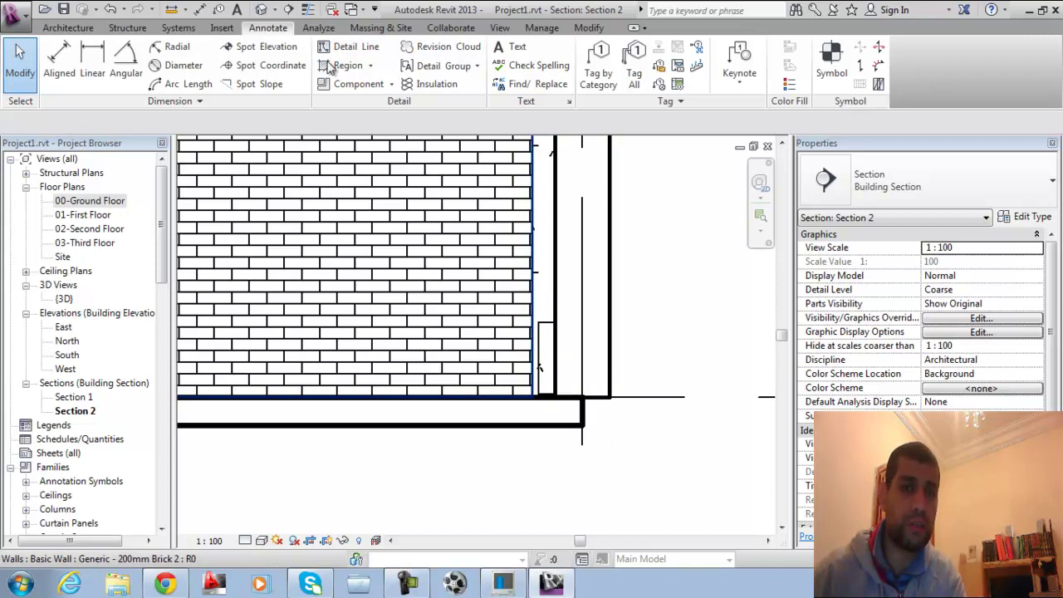
left_click(369, 68)
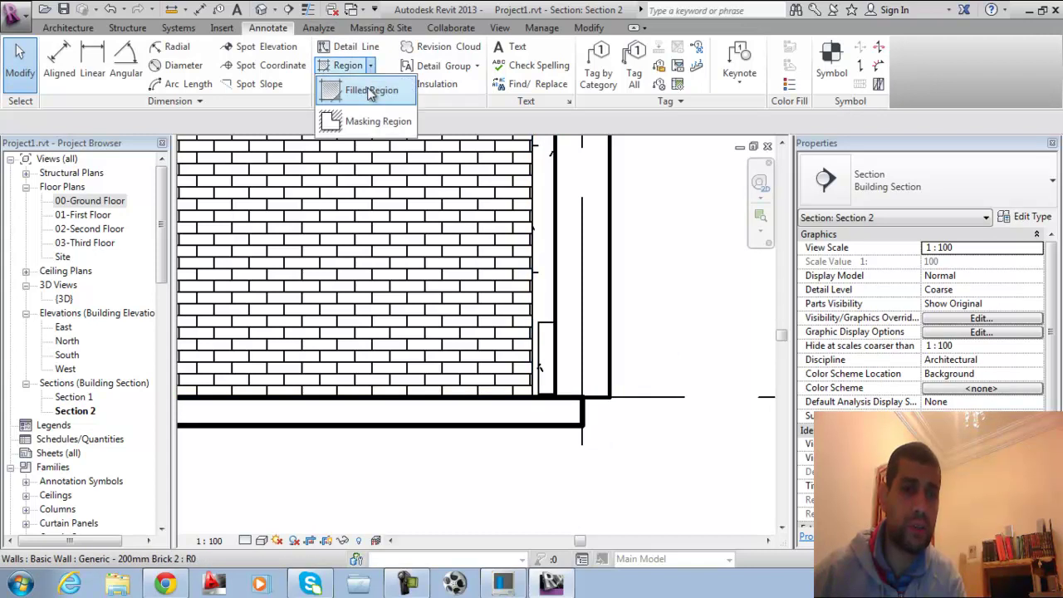
left_click(370, 95)
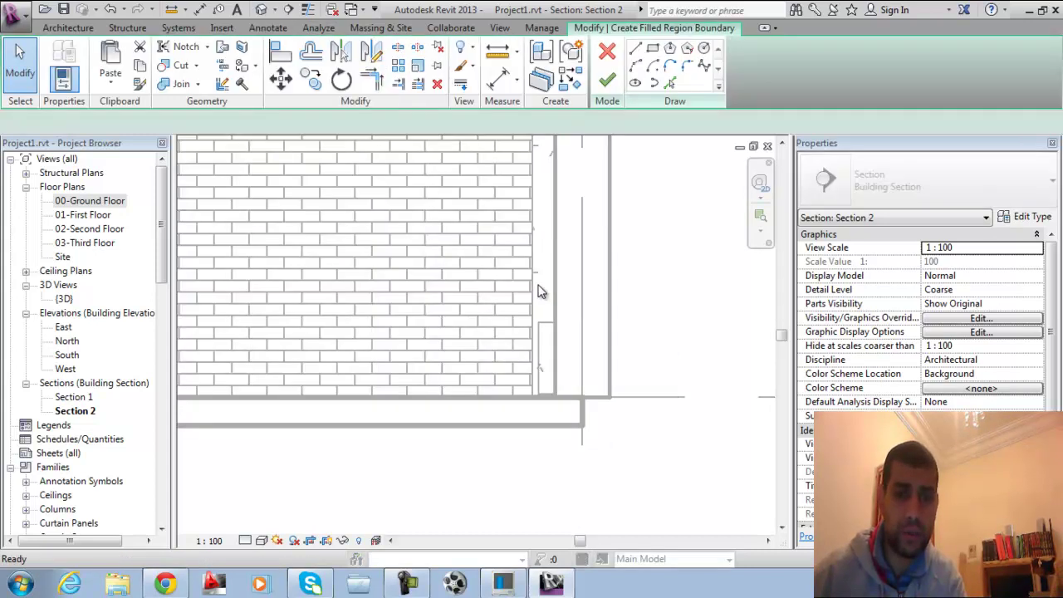
left_click(555, 277)
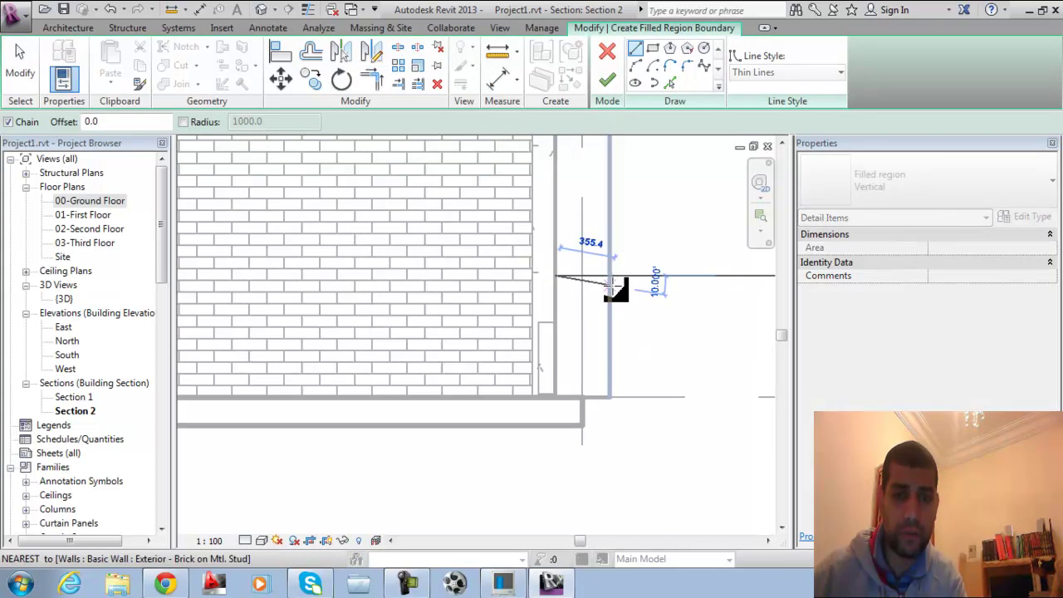
left_click(651, 49)
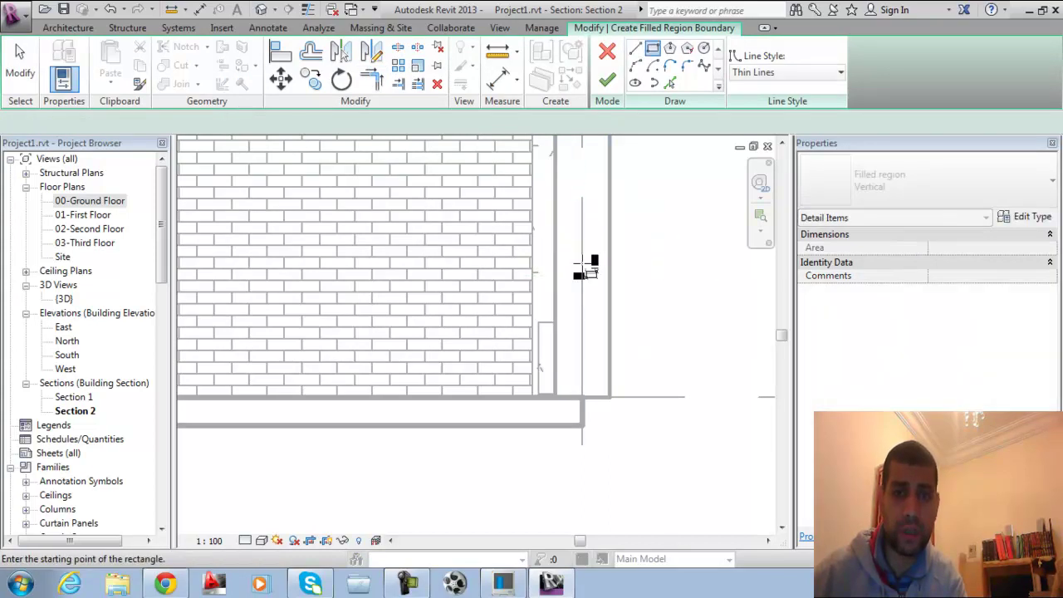
left_click(555, 291)
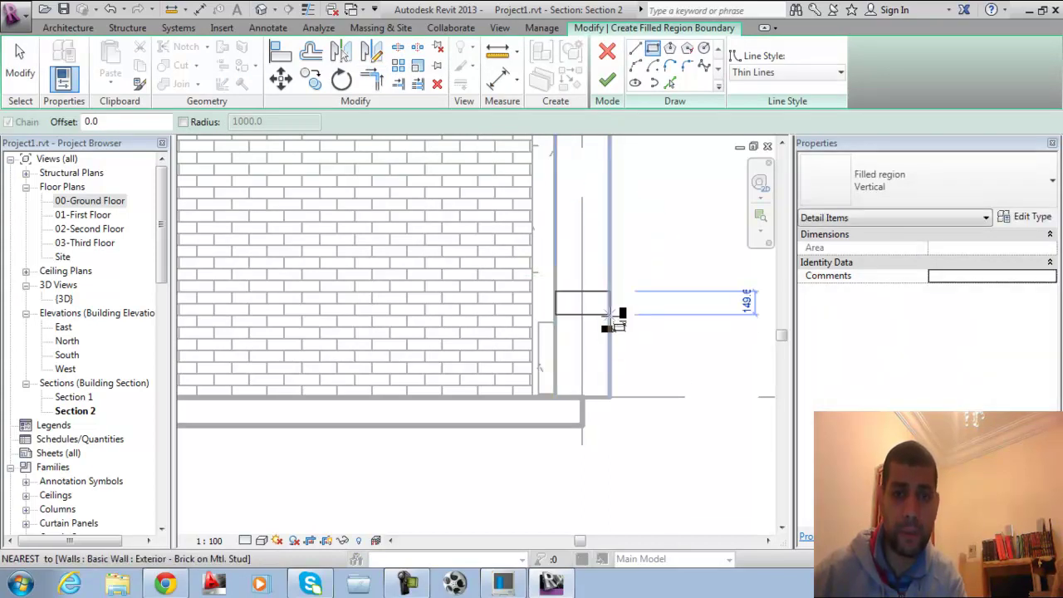
left_click(610, 396)
left_click(582, 296)
left_click(598, 371)
left_click(585, 248)
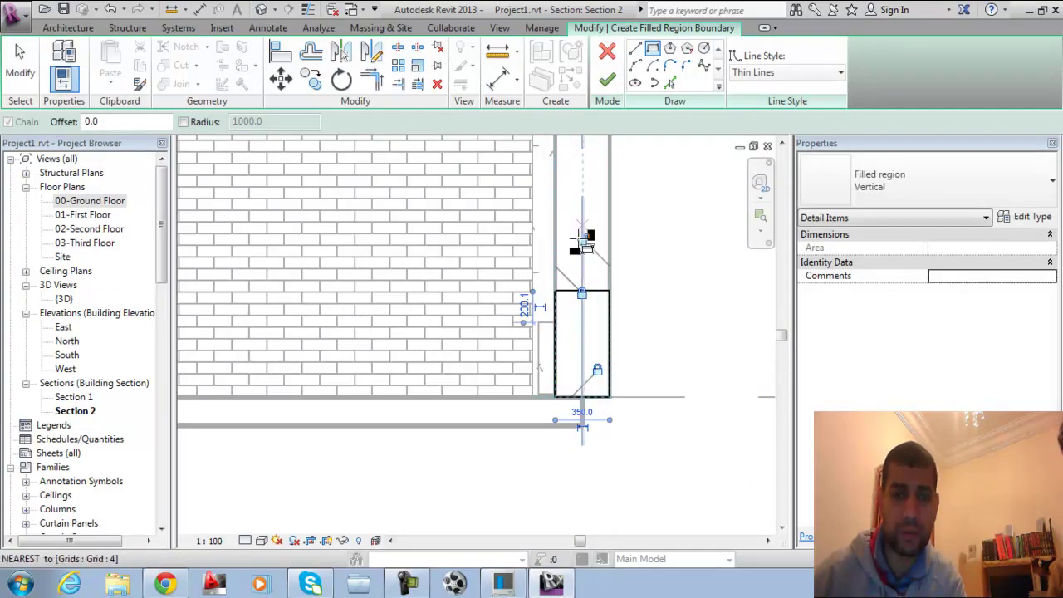
Set the fill pattern of the Vertical filled region type to Sand - Dense.
left_click(1032, 217)
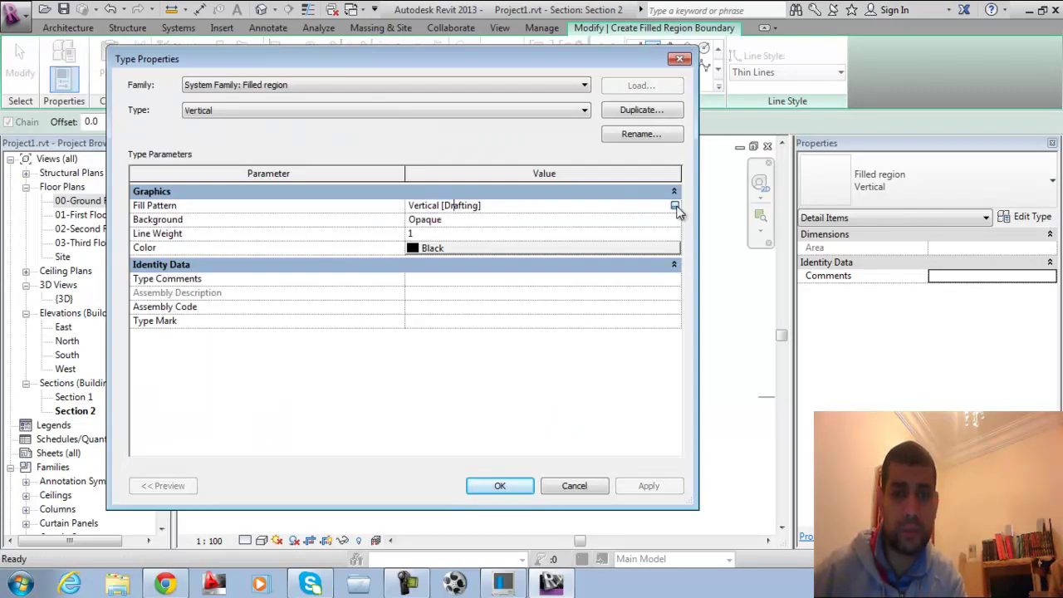
left_click(675, 206)
left_click(395, 233)
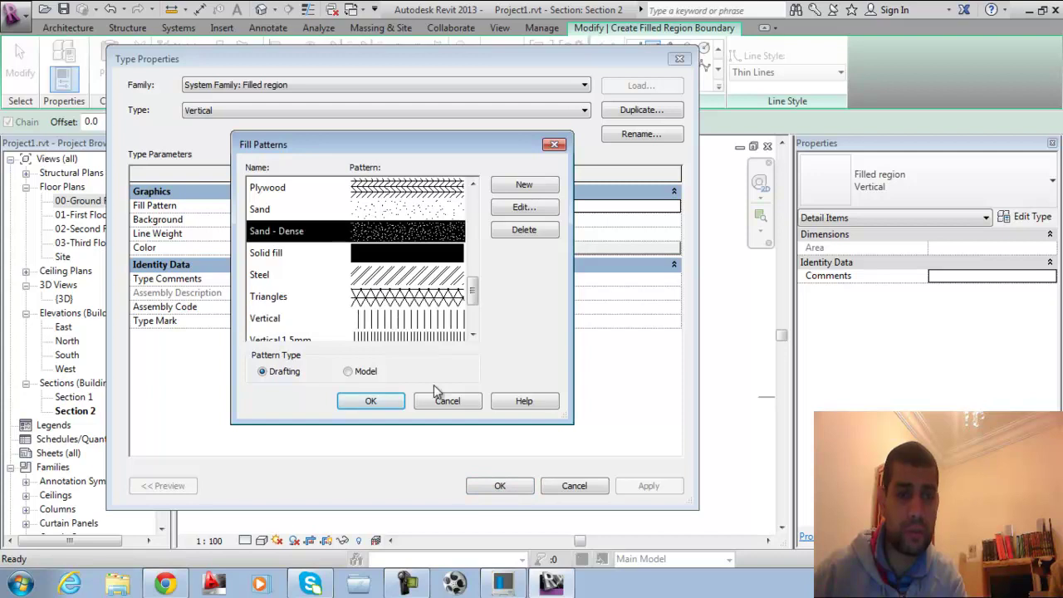
left_click(371, 401)
left_click(515, 493)
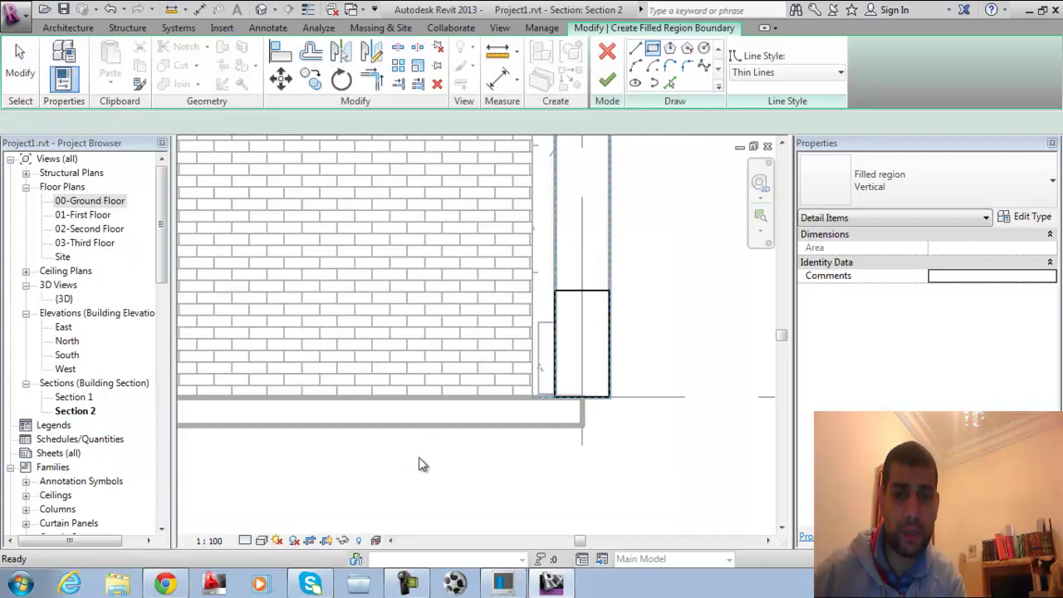
Inspect the properties of the top and right lines of the filled region boundary.
scroll(586, 349, "up", 3)
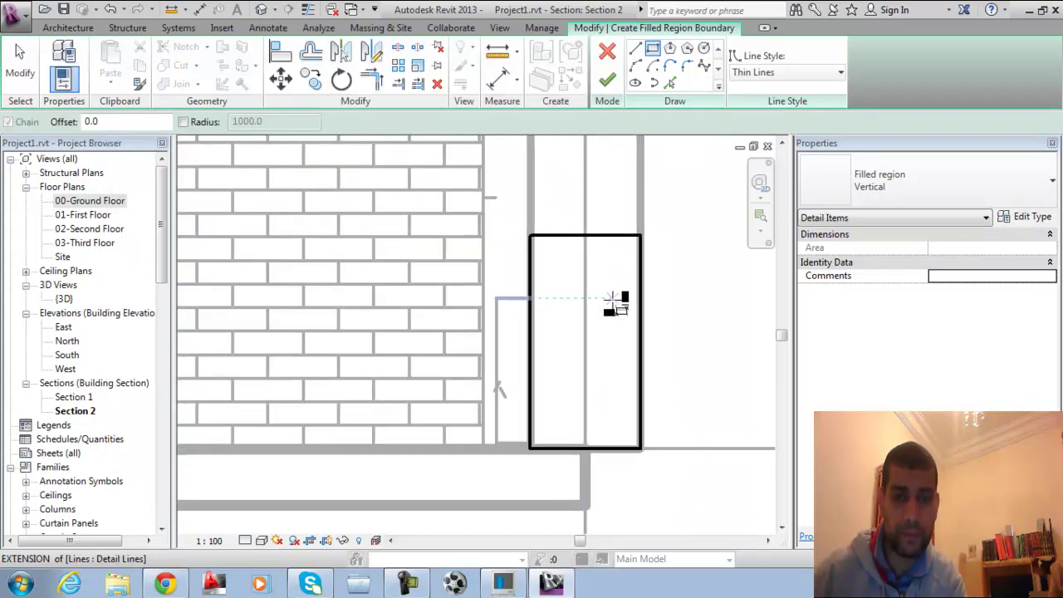
left_click(612, 297)
key("Escape")
key("Escape")
left_click(621, 236)
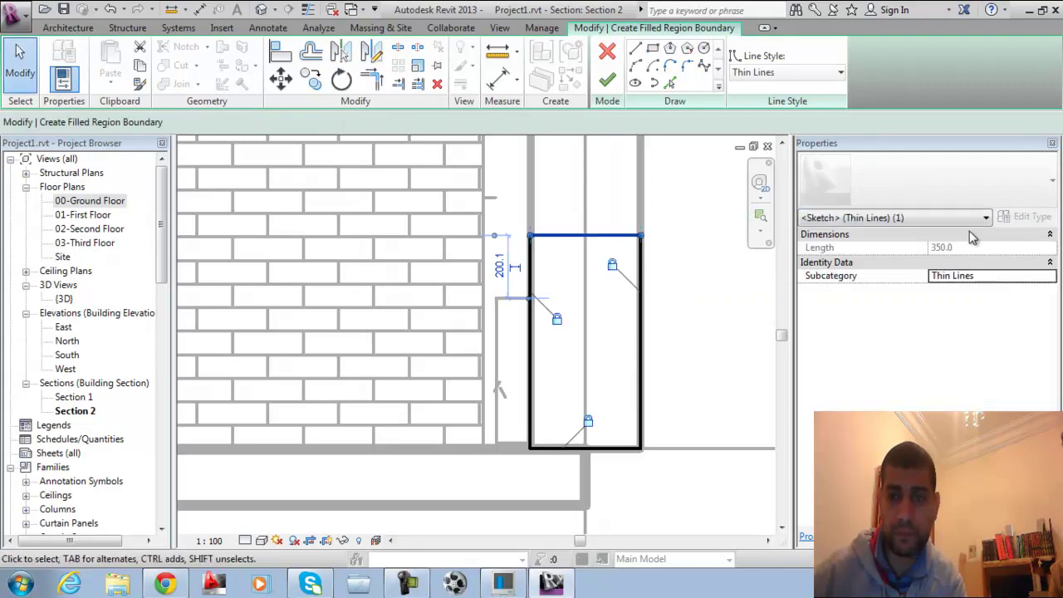
left_click(641, 278)
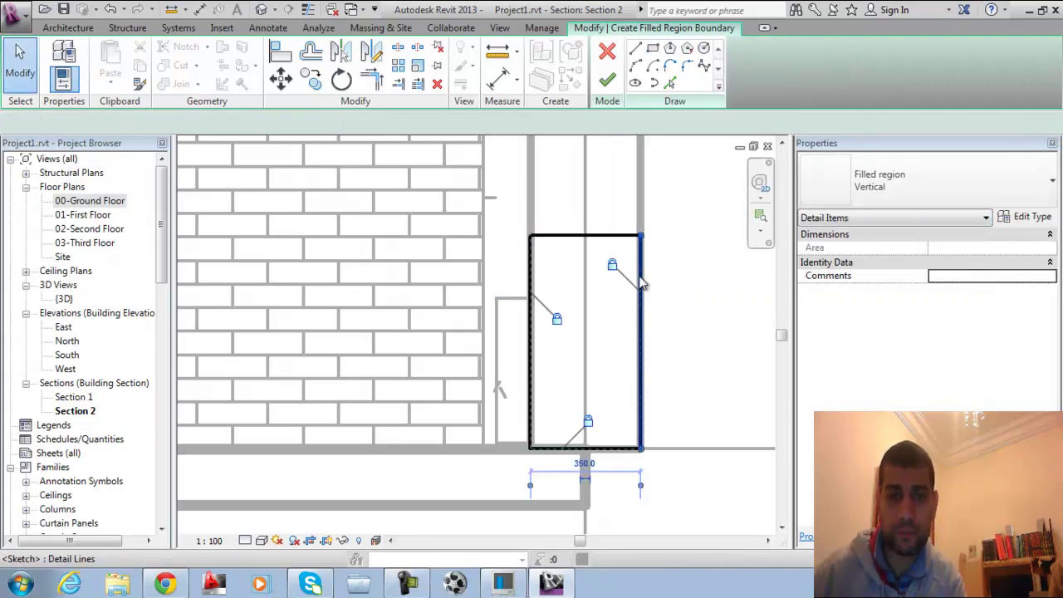
left_click(608, 80)
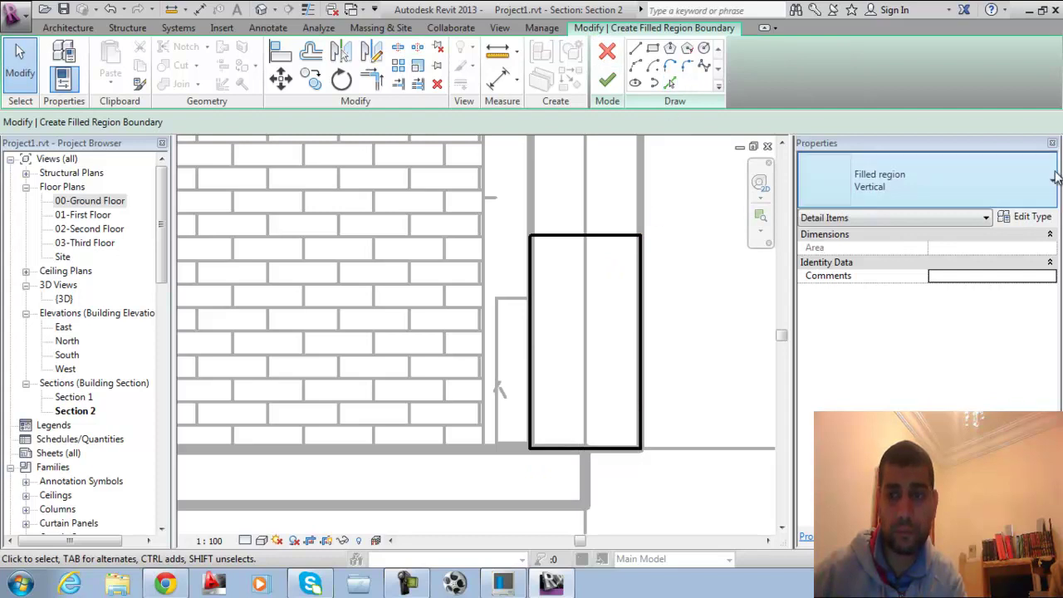
Set the fill pattern of the Vertical filled region type to Masonry - Concrete Block.
left_click(1029, 217)
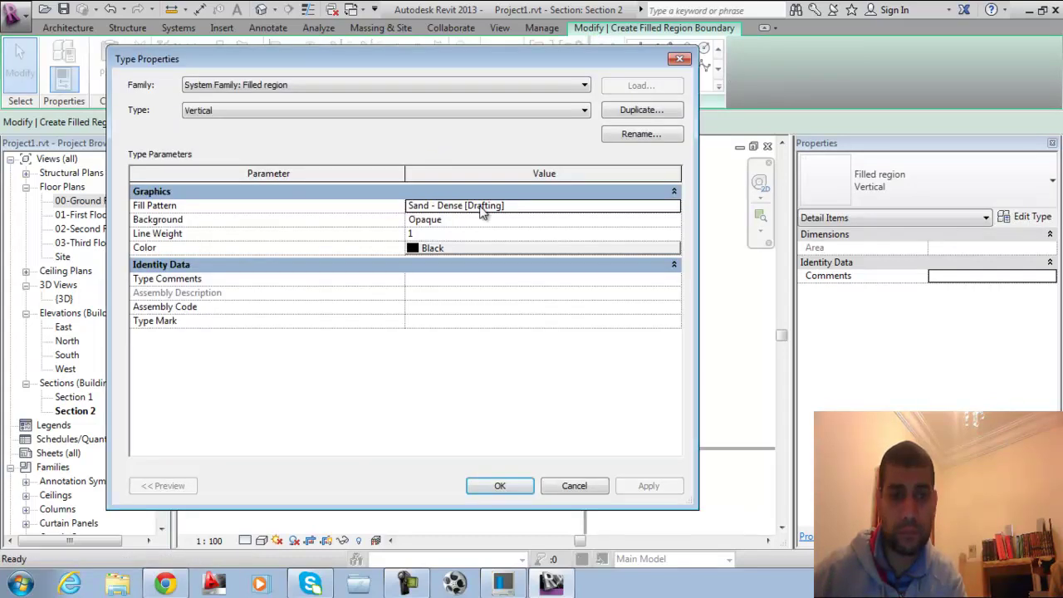
left_click(675, 206)
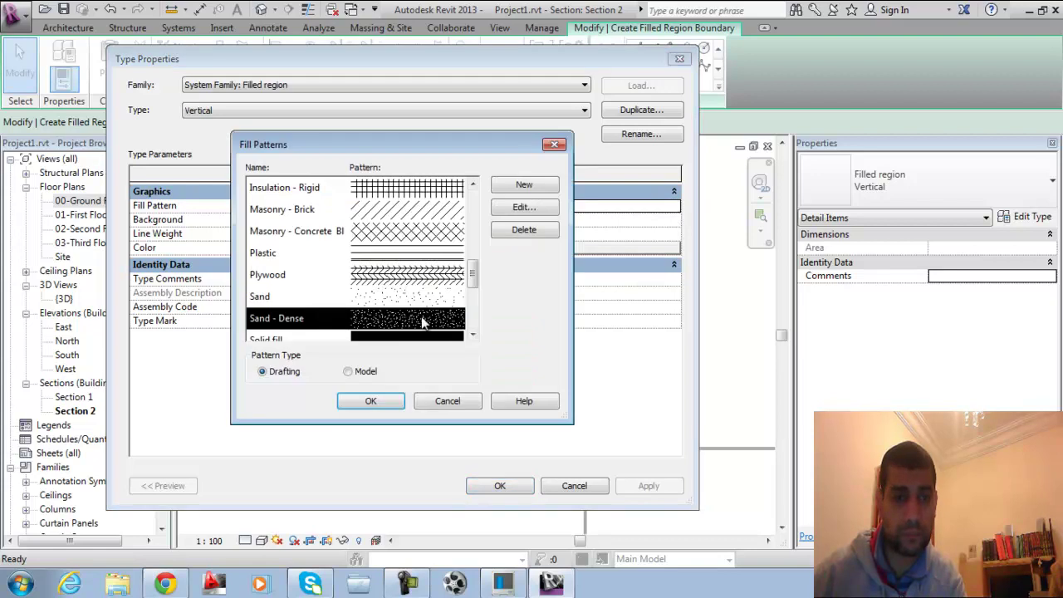
left_click(431, 232)
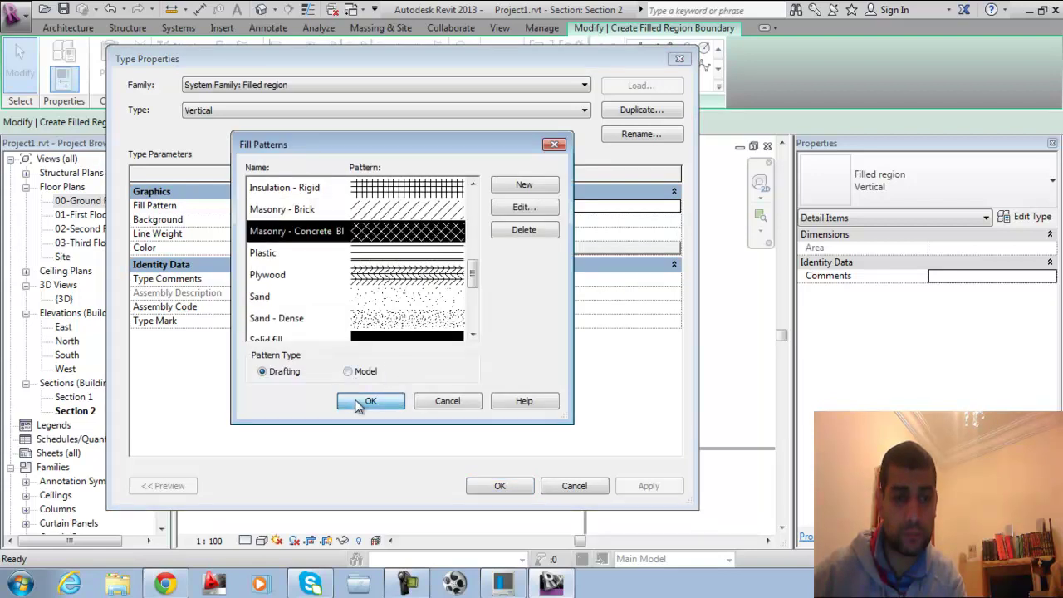
left_click(365, 402)
Set the filled region type's background to Opaque and open its Type Comments value for editing.
left_click(415, 234)
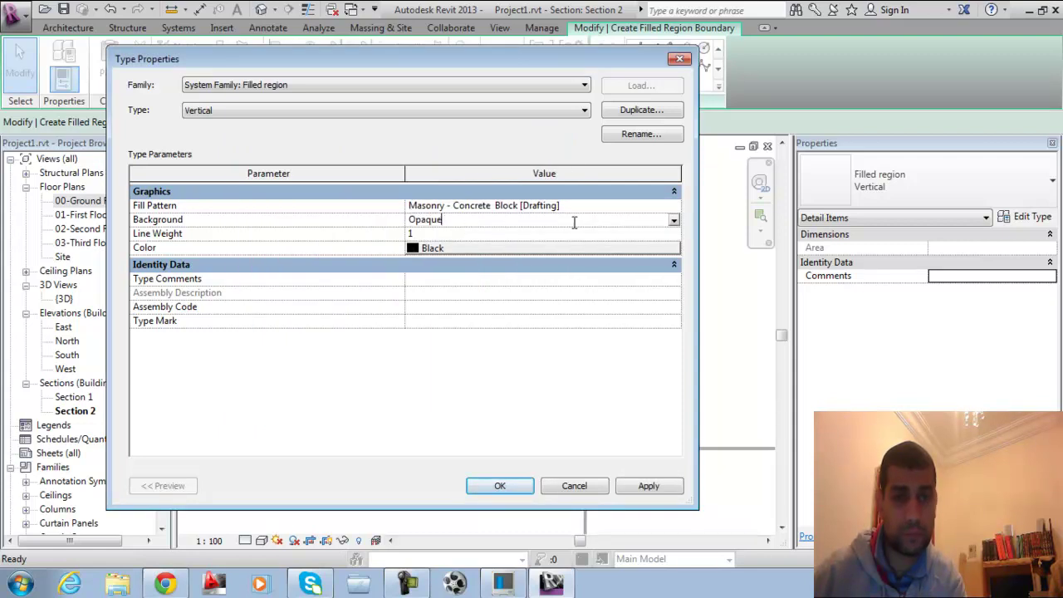
left_click(672, 220)
left_click(521, 236)
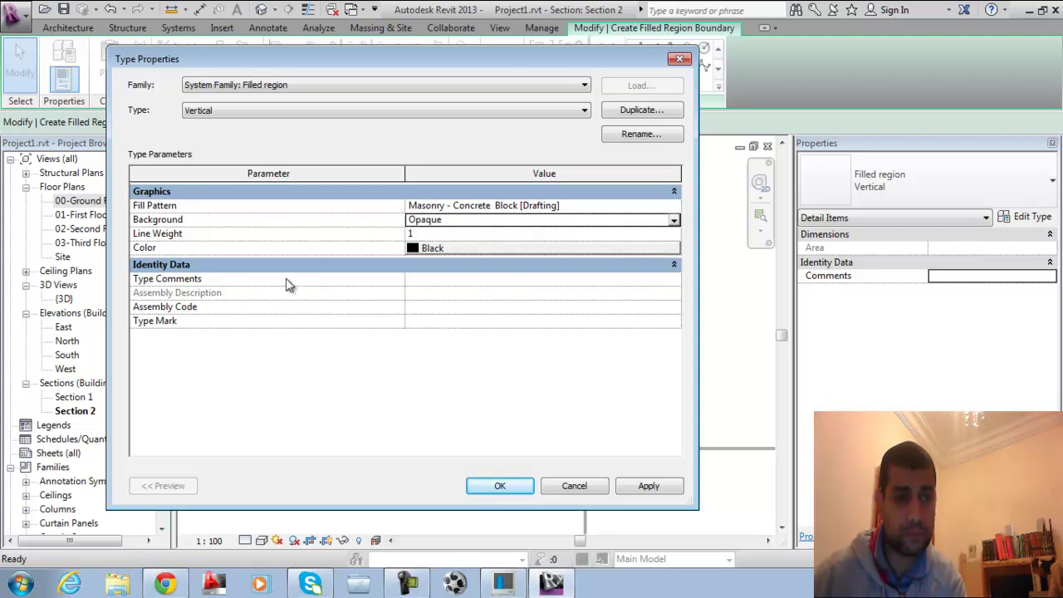
left_click(527, 279)
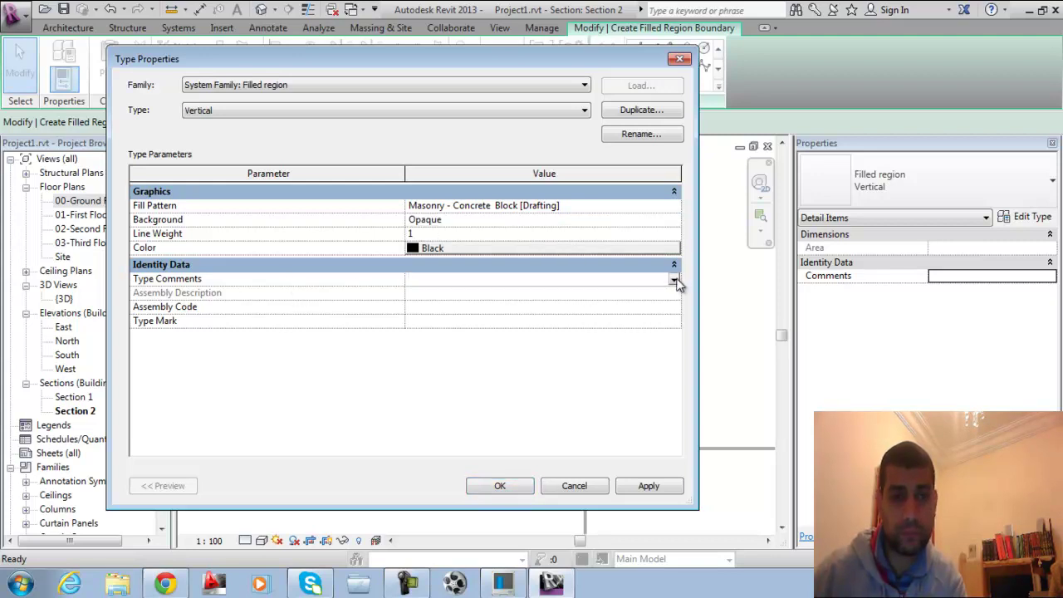